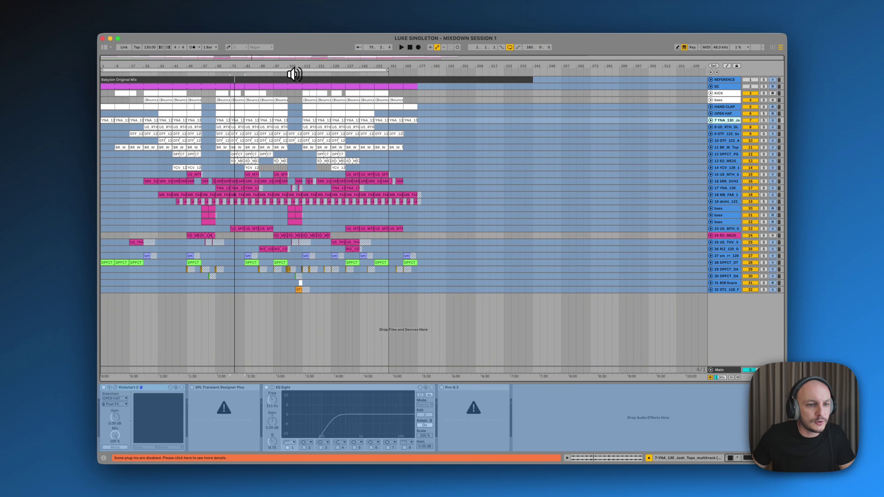
# - Play the arrangement around bar 109, examine the surrounding sections, and return the playback position to bar 1
pyautogui.click(294, 73)
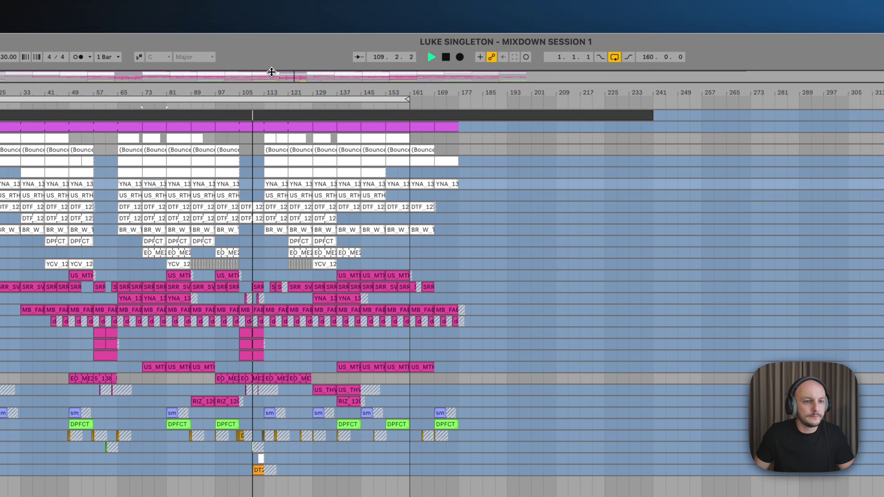
pyautogui.moveTo(272, 72); pyautogui.dragTo(251, 90)
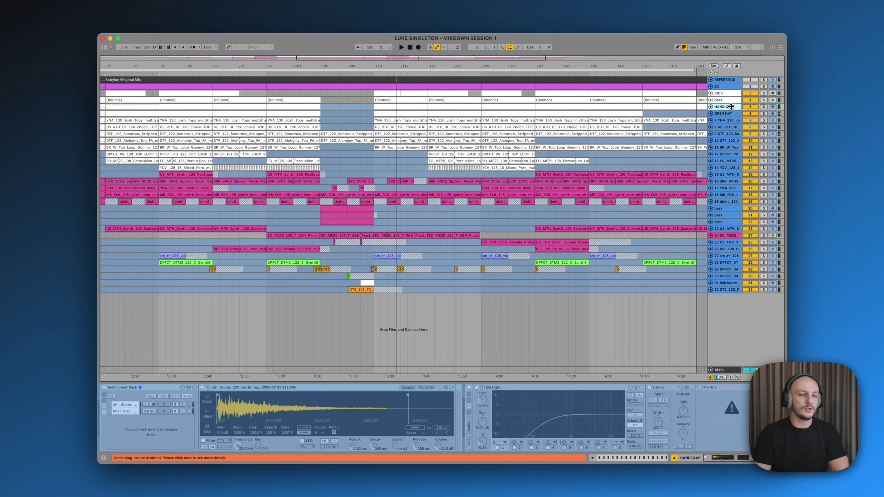
pyautogui.moveTo(488, 66); pyautogui.dragTo(494, 64)
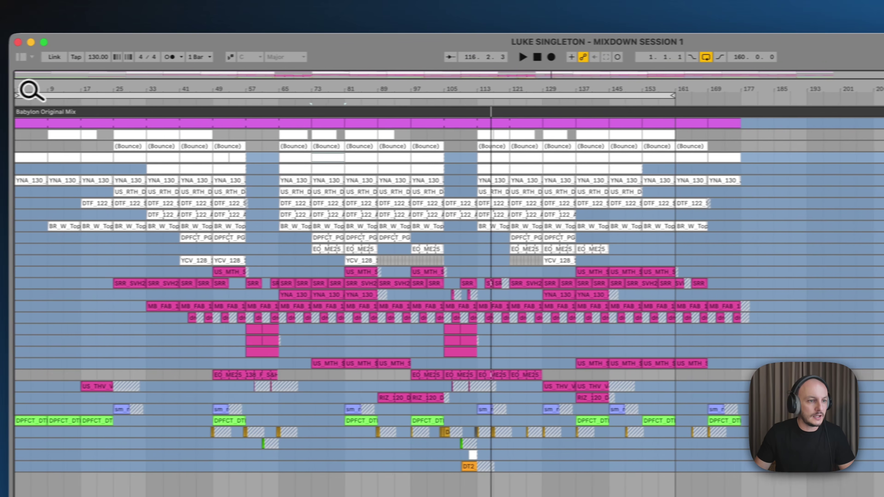
pyautogui.moveTo(28, 90); pyautogui.dragTo(39, 86)
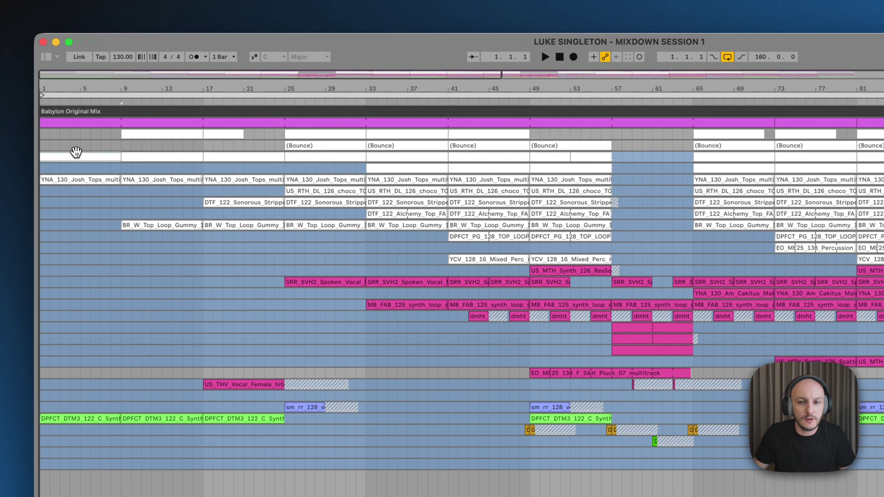
# - Play the intro from bar 1 and examine the DPFCT_DTM3 synth clips on track 28
pyautogui.press('space')
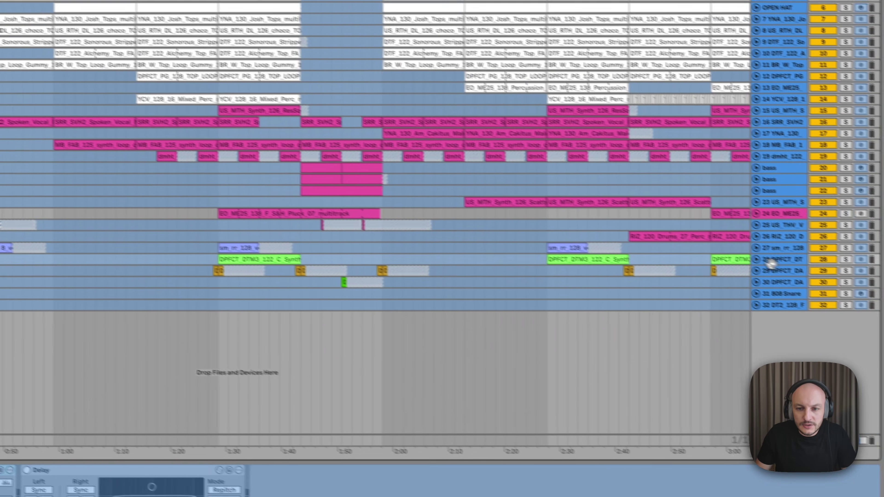
pyautogui.click(728, 250)
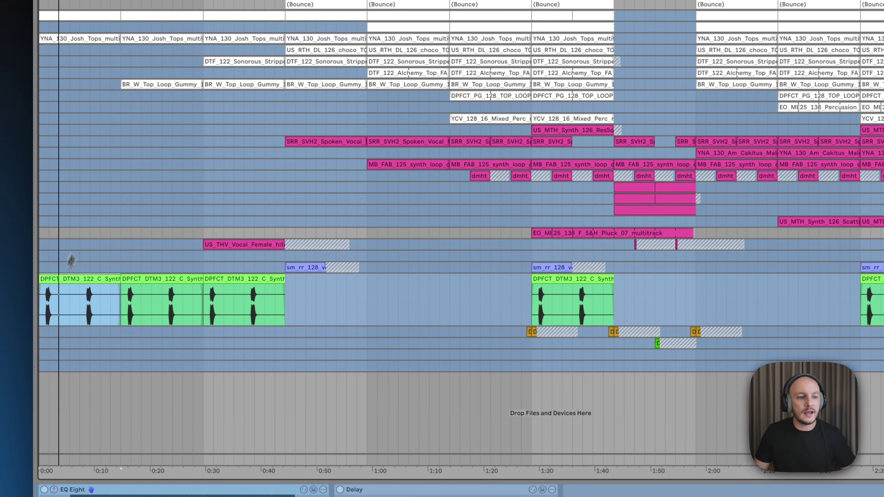
pyautogui.press('0')
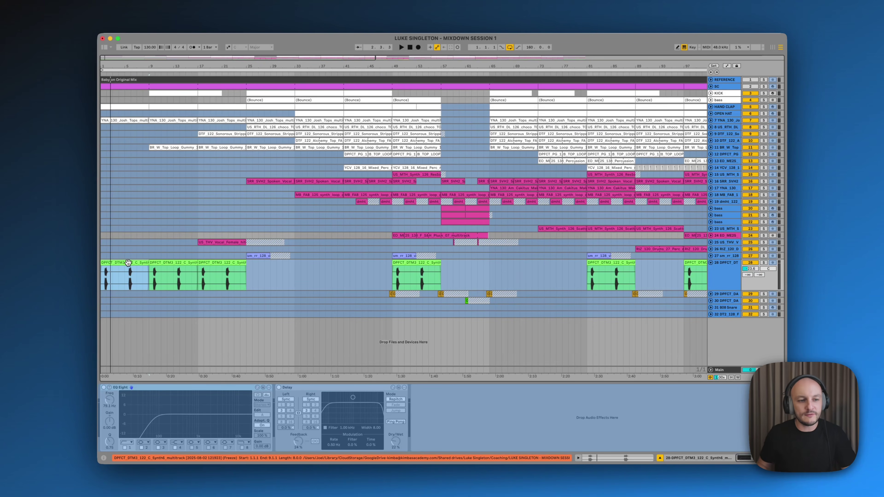
pyautogui.press('space')
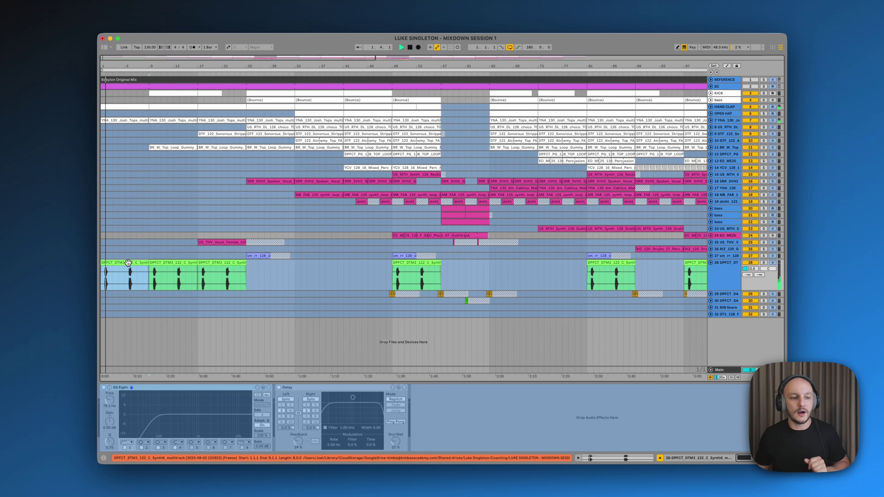
pyautogui.click(711, 263)
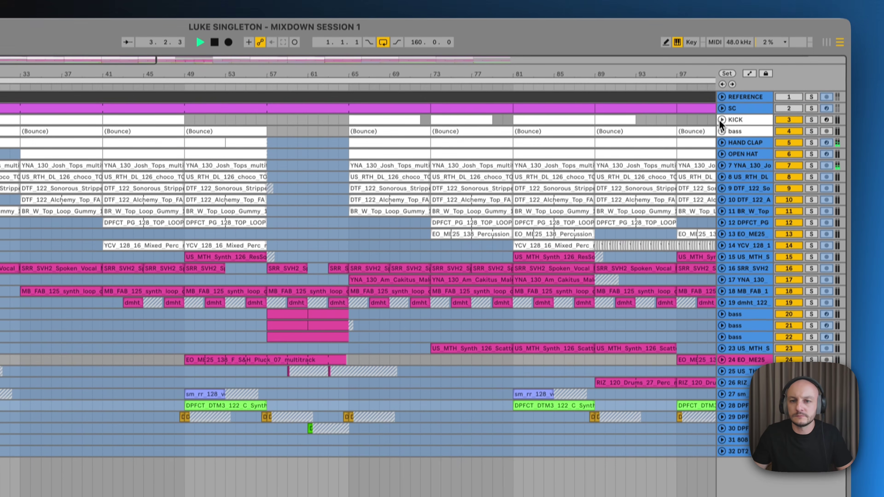
# - Add an extra off-beat kick note just before bar 5 in the KICK clip that starts at arrangement bar 9
pyautogui.click(710, 93)
pyautogui.click(746, 140)
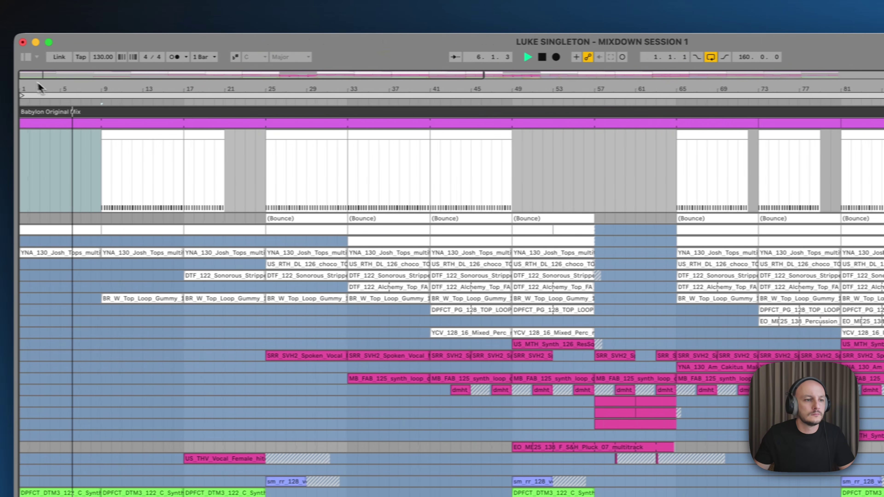
pyautogui.moveTo(63, 91); pyautogui.dragTo(65, 90)
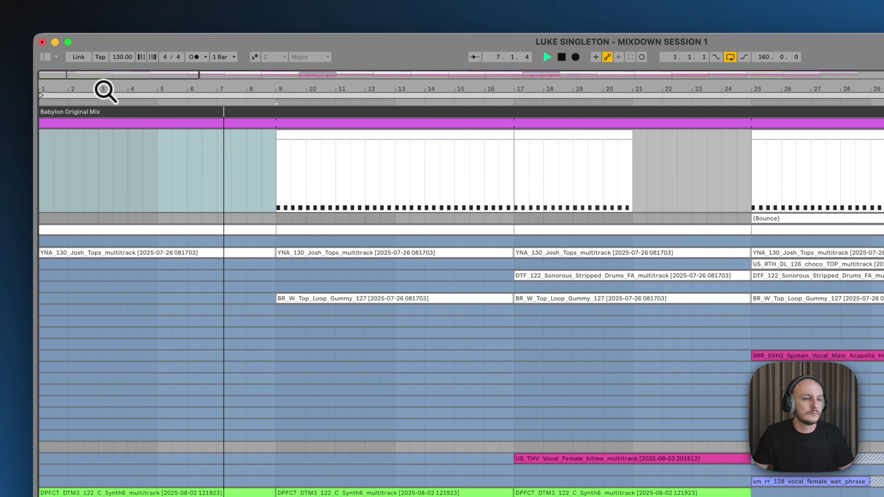
pyautogui.moveTo(294, 90); pyautogui.dragTo(268, 92)
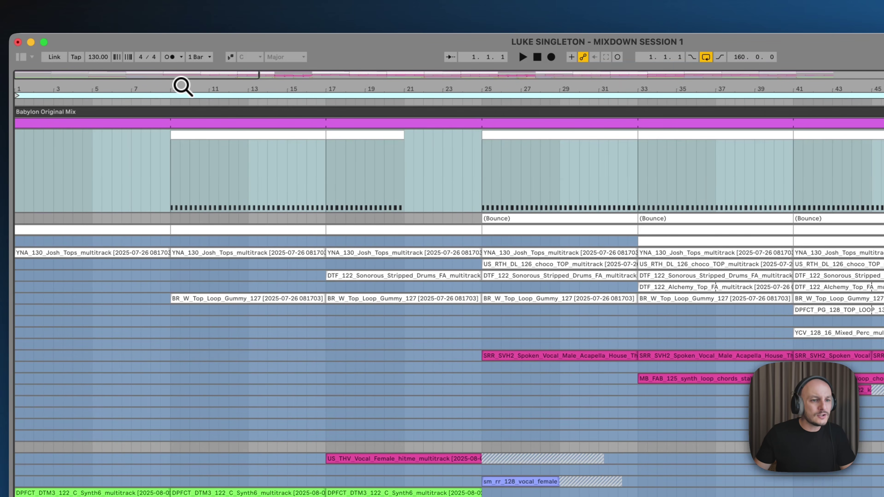
pyautogui.moveTo(182, 86); pyautogui.dragTo(344, 86)
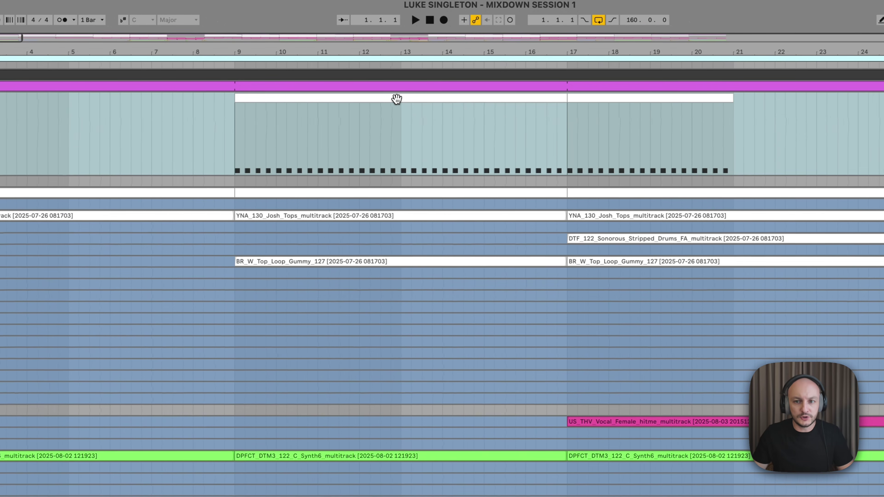
pyautogui.doubleClick(396, 99)
pyautogui.press('space')
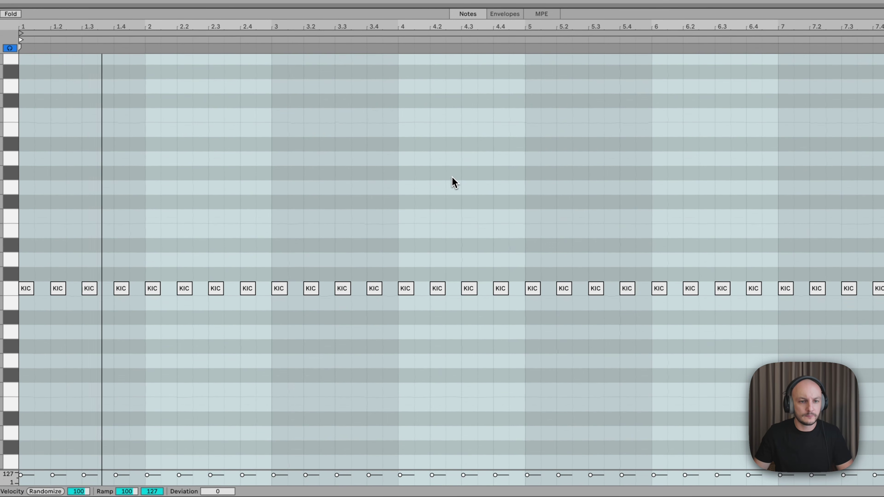
pyautogui.doubleClick(390, 288)
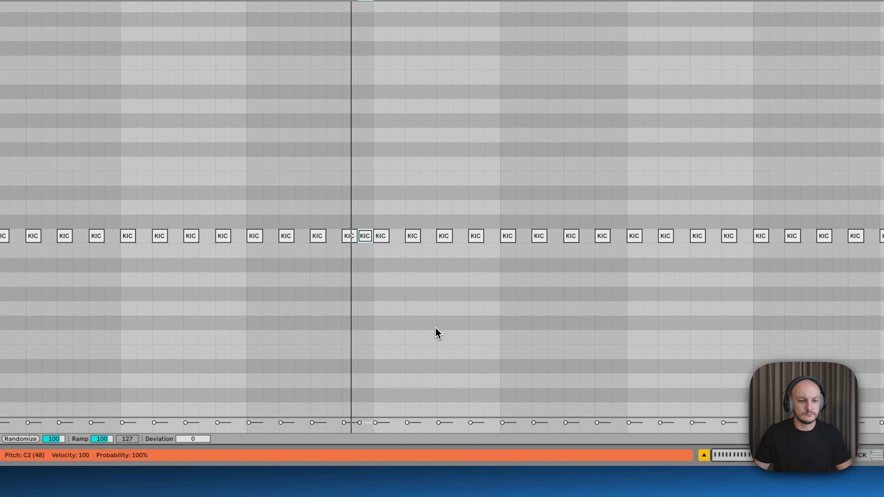
pyautogui.moveTo(369, 242); pyautogui.dragTo(491, 240)
pyautogui.moveTo(487, 419); pyautogui.dragTo(489, 423)
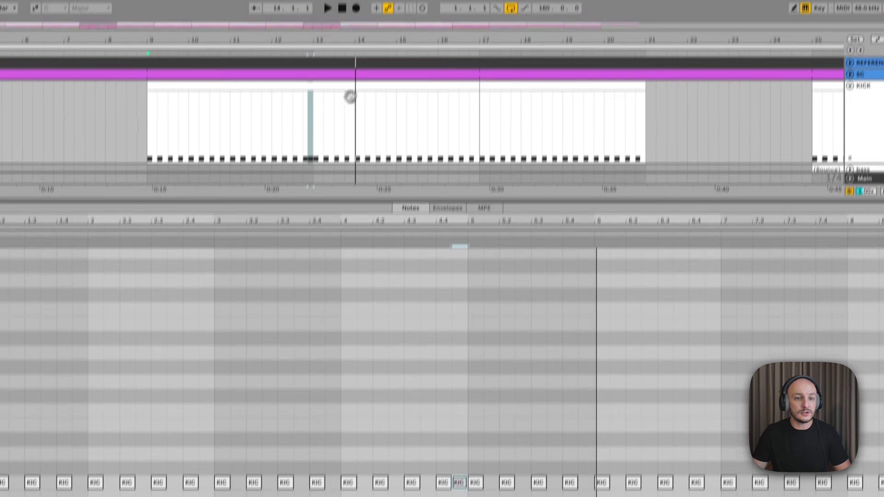
# - Play back the intro to check the edited KICK clip between bars 9 and 17
pyautogui.click(333, 129)
pyautogui.moveTo(470, 136)
pyautogui.mouseDown()
pyautogui.moveTo(638, 138)
pyautogui.moveTo(468, 149)
pyautogui.mouseUp()
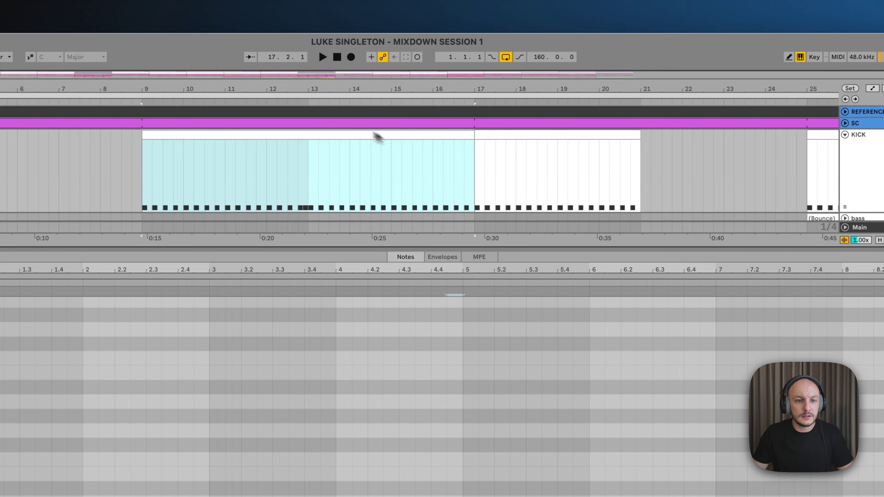
pyautogui.press('space')
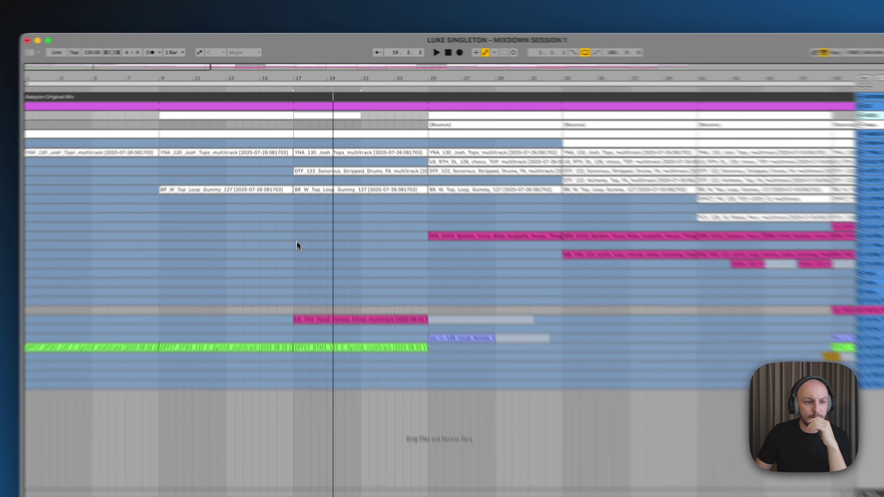
# - Copy the OPEN HAT clip at bar 33 to bar 17, filling bars 17 to 25
pyautogui.moveTo(298, 189); pyautogui.dragTo(396, 82)
pyautogui.moveTo(456, 110); pyautogui.dragTo(458, 111)
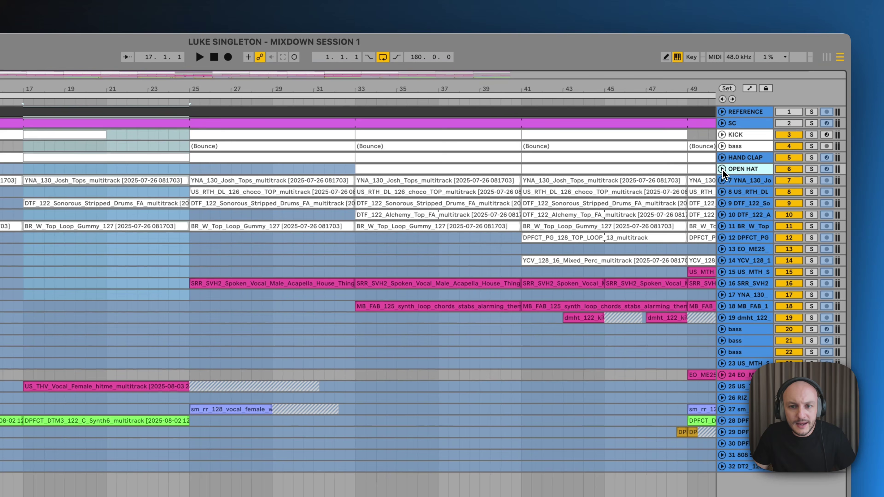
pyautogui.click(721, 168)
pyautogui.click(508, 171)
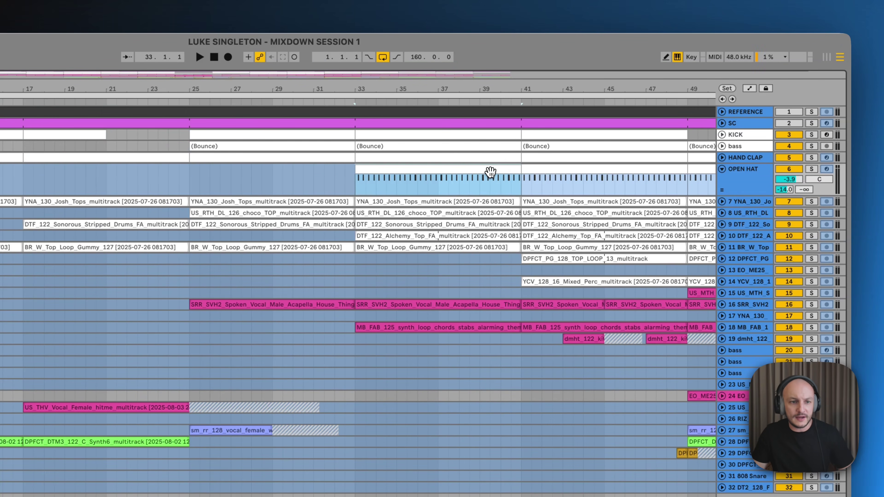
pyautogui.moveTo(490, 172); pyautogui.dragTo(159, 174)
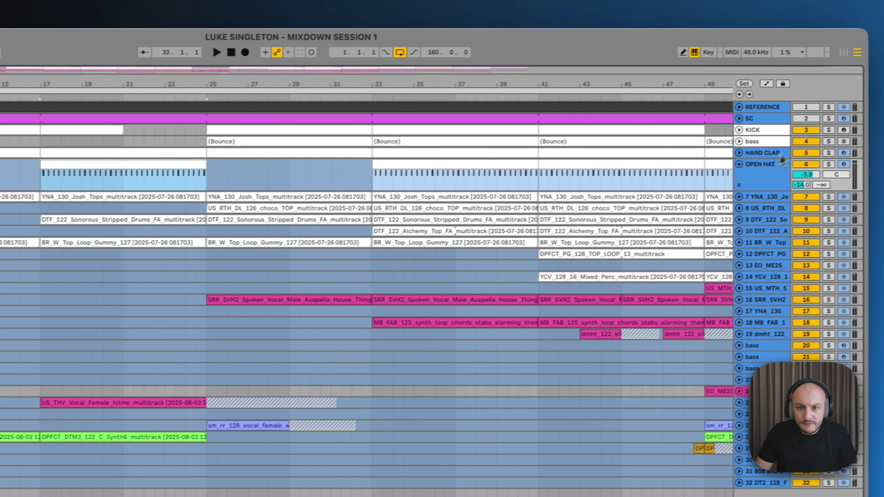
# - Bounce the frozen OPEN HAT track in place to audio
pyautogui.click(755, 175)
pyautogui.rightClick(756, 175)
pyautogui.click(756, 175)
pyautogui.rightClick(756, 176)
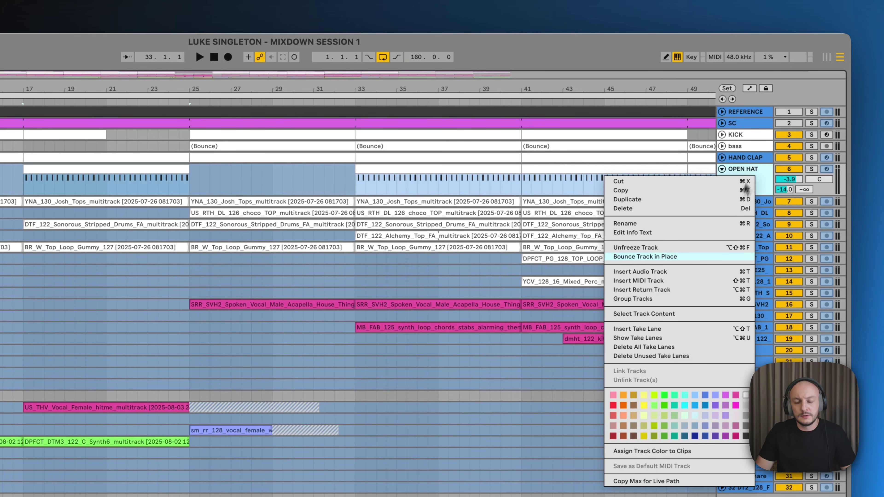
pyautogui.moveTo(739, 194); pyautogui.dragTo(746, 222)
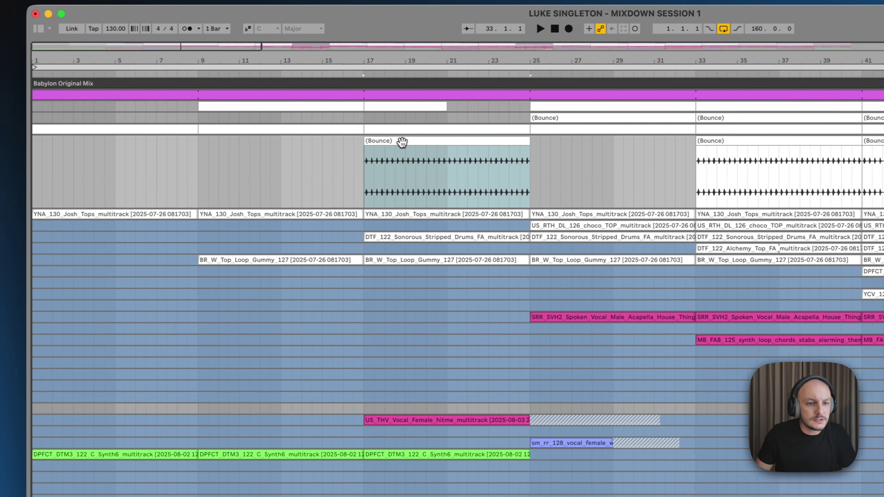
# - Set the transient envelope of the bounced hat clip at bar 17 to 10 and audition the bar 33 clip in solo
pyautogui.doubleClick(52, 198)
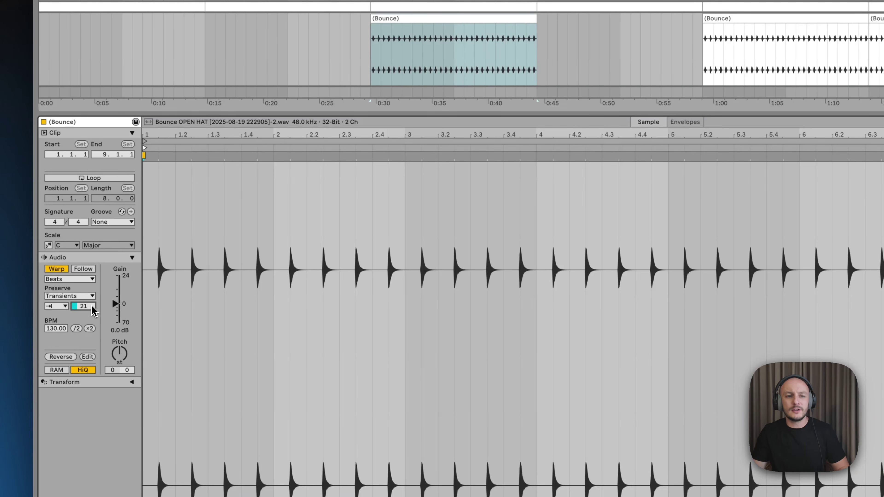
pyautogui.scroll(-10, 92, 311)
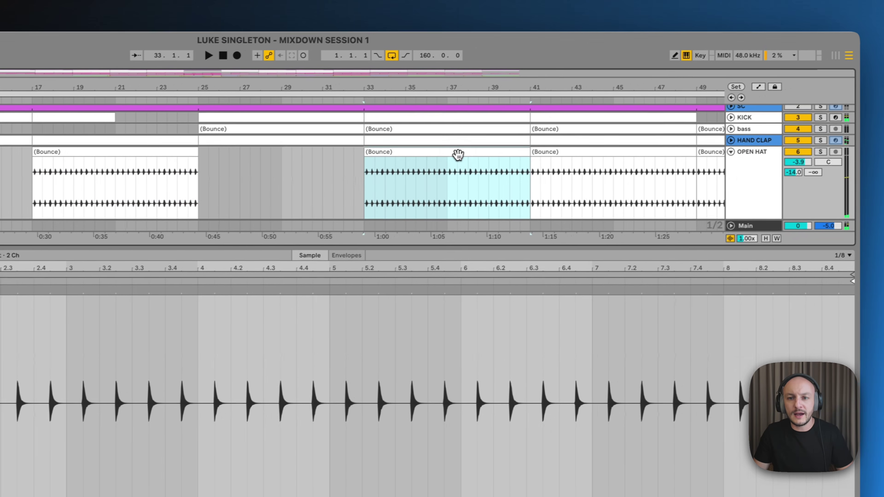
pyautogui.click(812, 153)
pyautogui.click(417, 151)
pyautogui.press('space')
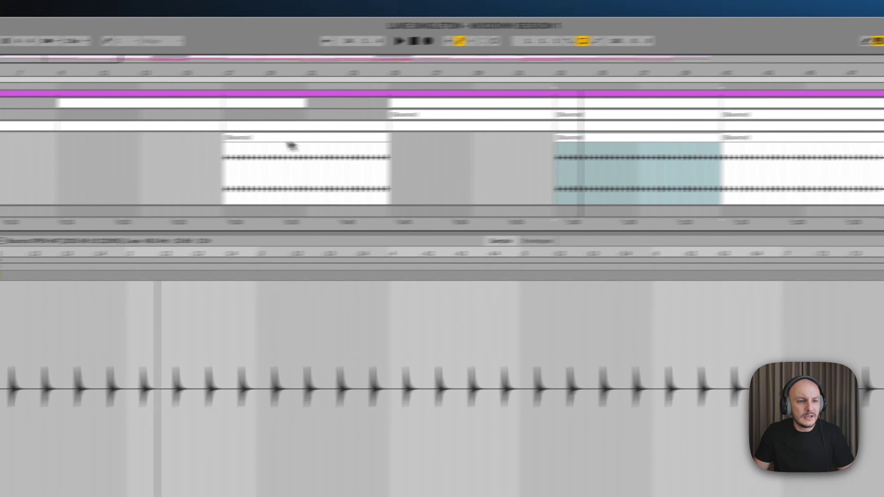
pyautogui.press('space')
# - Audition the bounced hat clip at bar 17 and take the OPEN HAT track out of solo
pyautogui.click(52, 154)
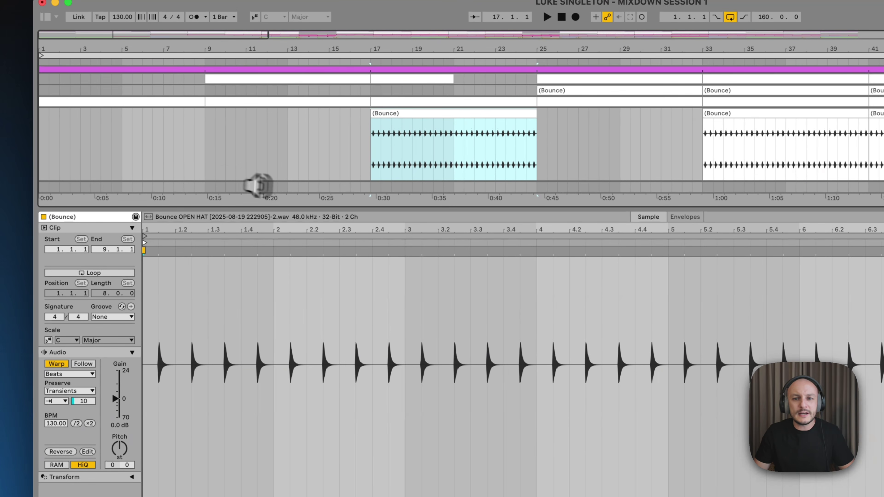
pyautogui.click(745, 179)
pyautogui.scroll(-5, 455, 187)
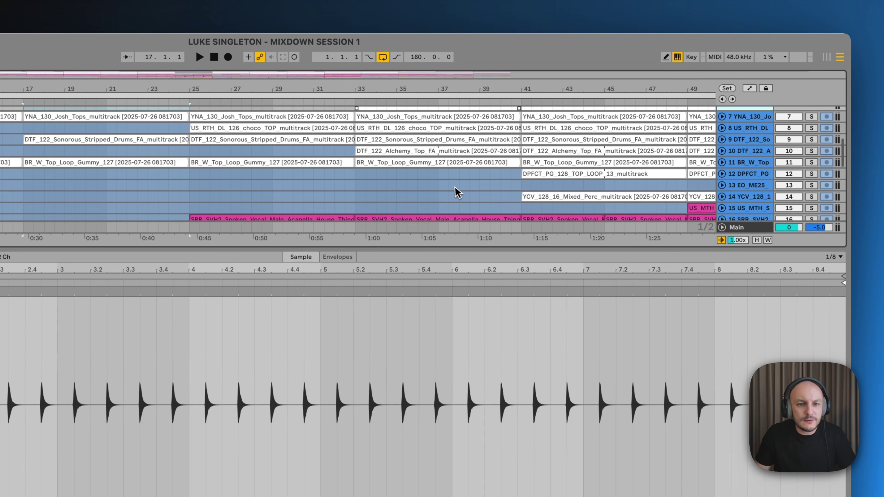
pyautogui.scroll(3, 455, 187)
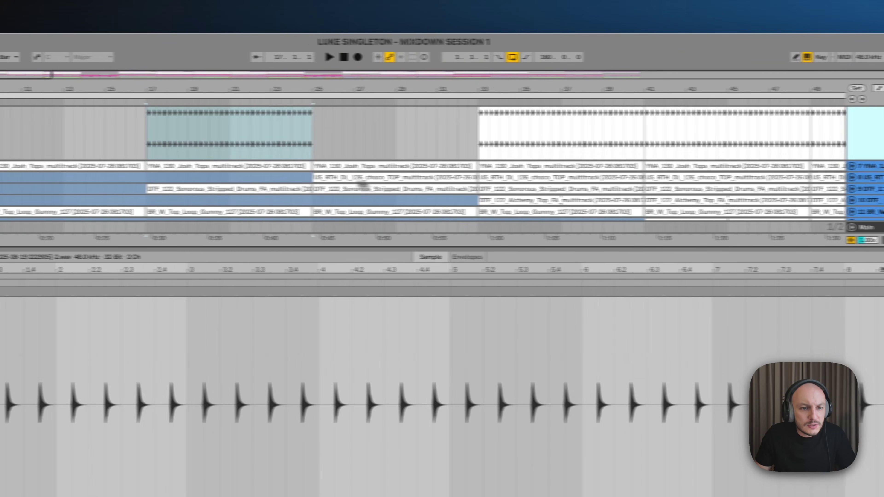
pyautogui.click(120, 180)
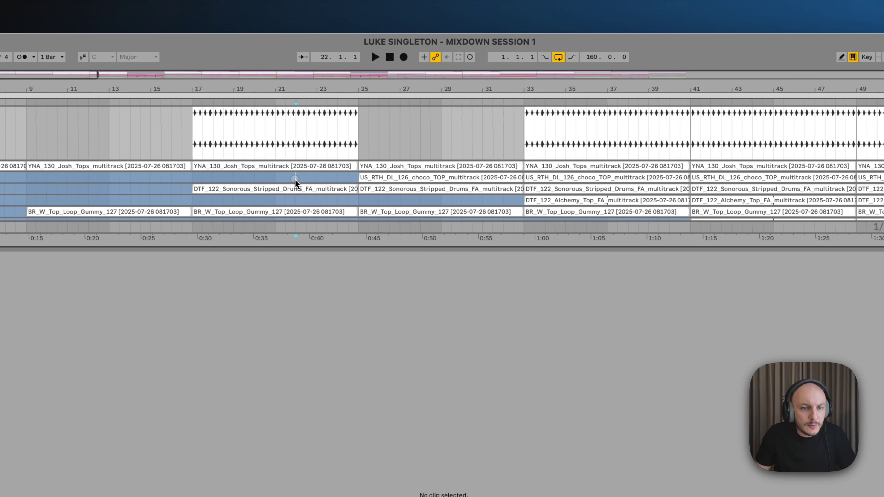
pyautogui.scroll(2, 314, 167)
pyautogui.click(318, 131)
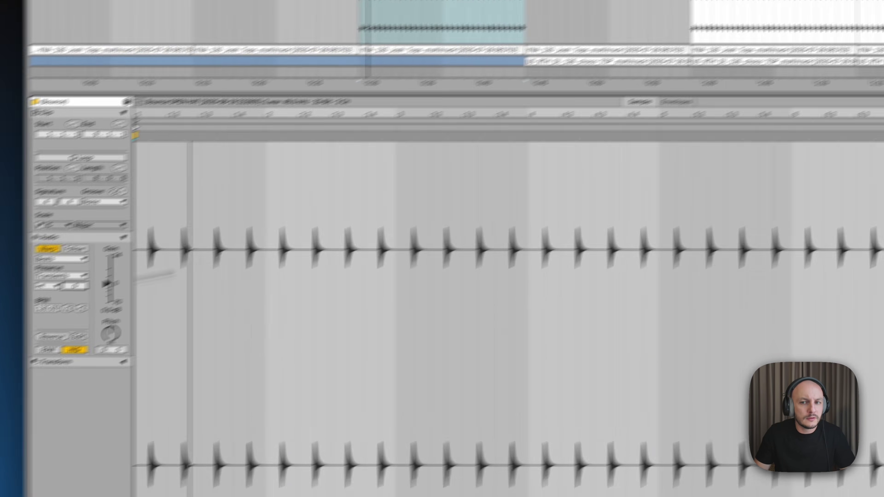
pyautogui.press('space')
pyautogui.click(818, 131)
# - Duplicate the bounced OPEN HAT clip from bar 17 to bar 25 and collapse the track
pyautogui.click(236, 102)
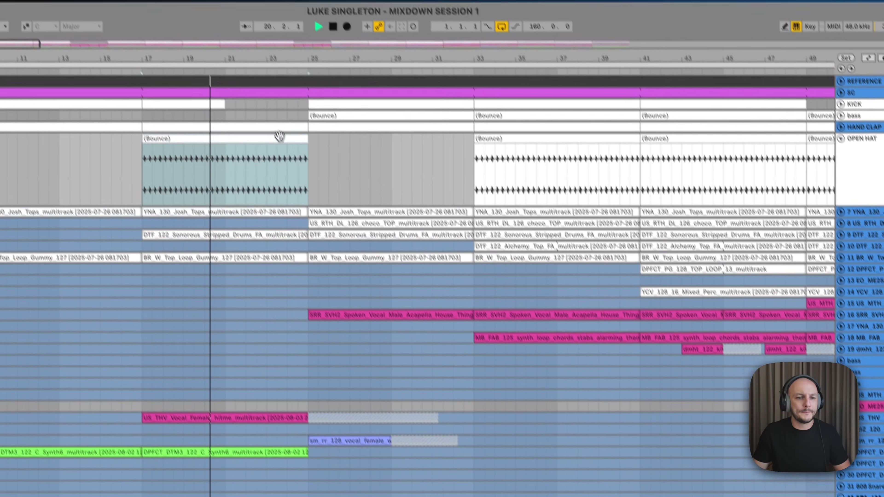
pyautogui.hotkey('ctrl', 'd')
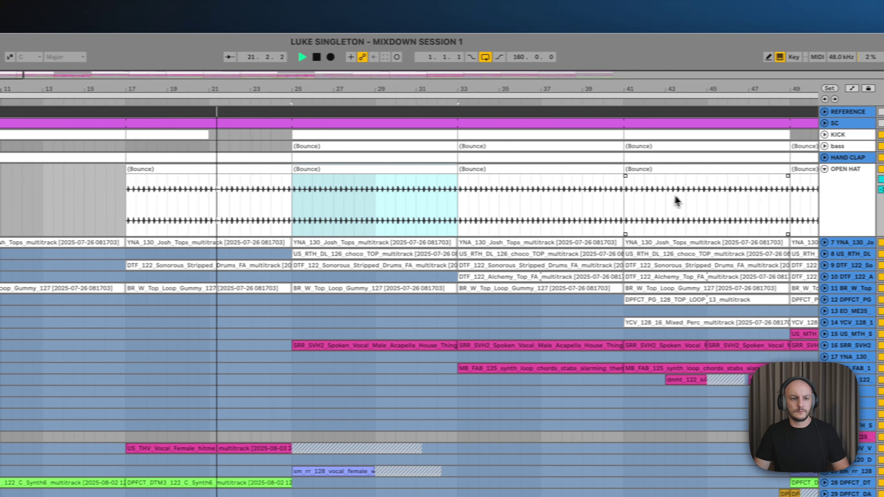
pyautogui.moveTo(334, 90); pyautogui.dragTo(298, 91)
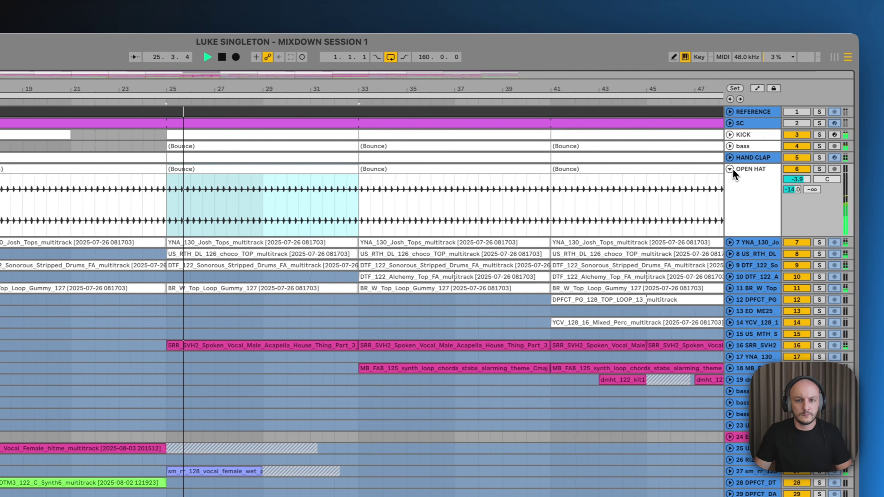
pyautogui.click(872, 169)
pyautogui.click(747, 170)
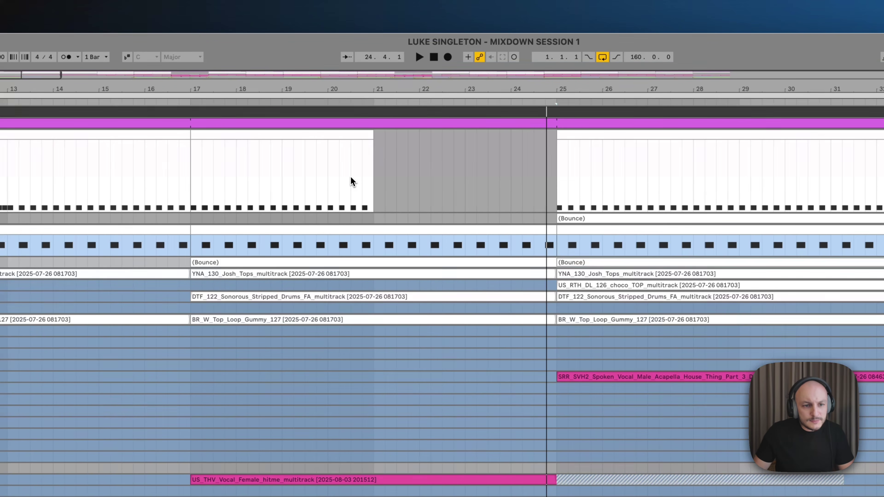
# - Fill the last half bar before bar 25 with a KICK clip and duplicate its notes into continuous eighth-note kicks
pyautogui.moveTo(350, 176); pyautogui.dragTo(542, 144)
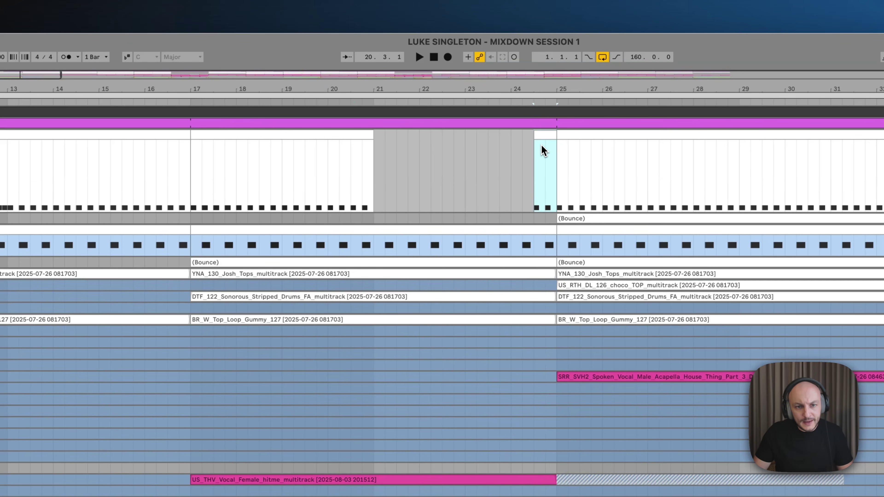
pyautogui.doubleClick(546, 133)
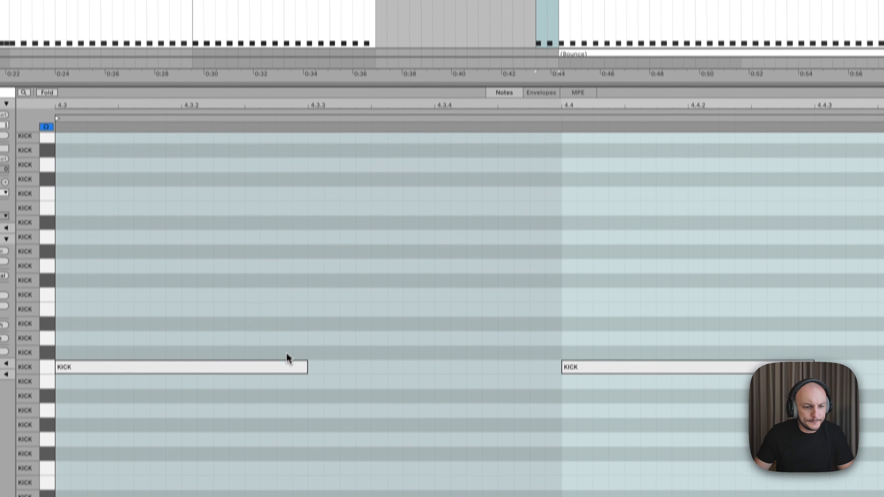
pyautogui.click(278, 341)
pyautogui.press('super+d')
pyautogui.press('super+d')
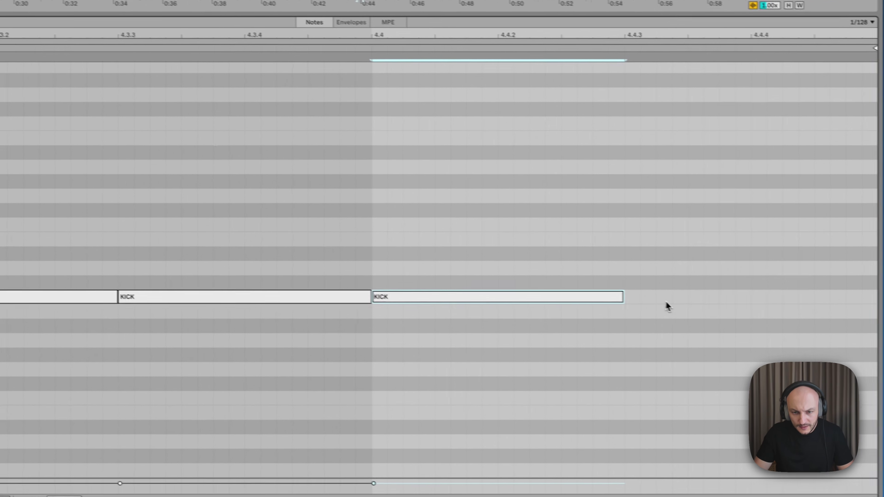
# - Set the note grid to 1/32 and fill the end of the half-bar kick clip with four 1/32 kicks
pyautogui.rightClick(855, 347)
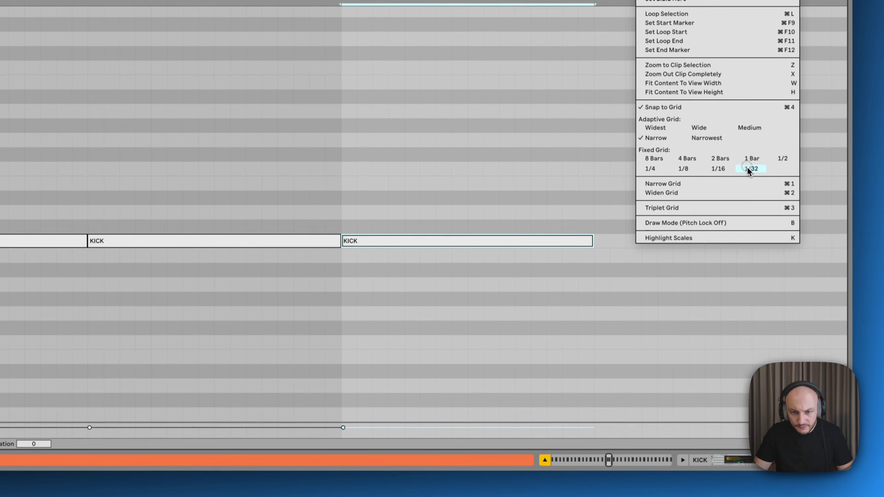
pyautogui.click(748, 169)
pyautogui.doubleClick(633, 241)
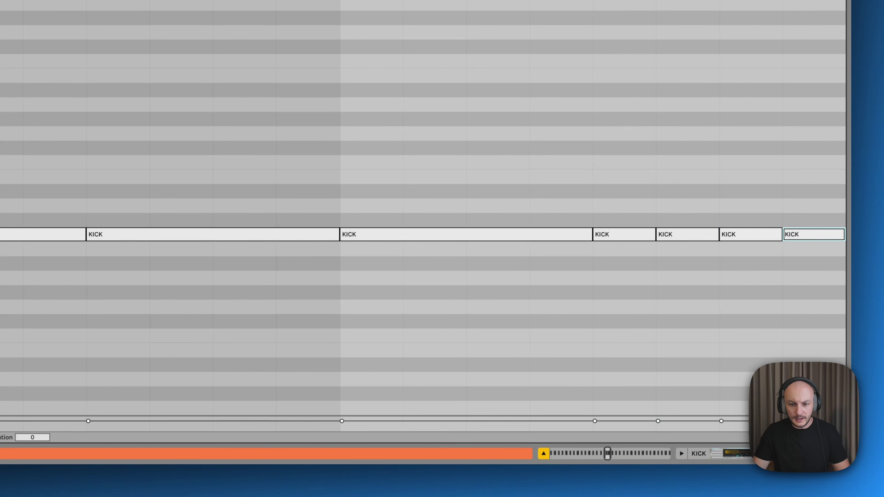
# - Switch the KICK track's Auto Filter to high-pass and set its frequency to 141 Hz and resonance to 13% during playback
pyautogui.hotkey('shift', 'Tab')
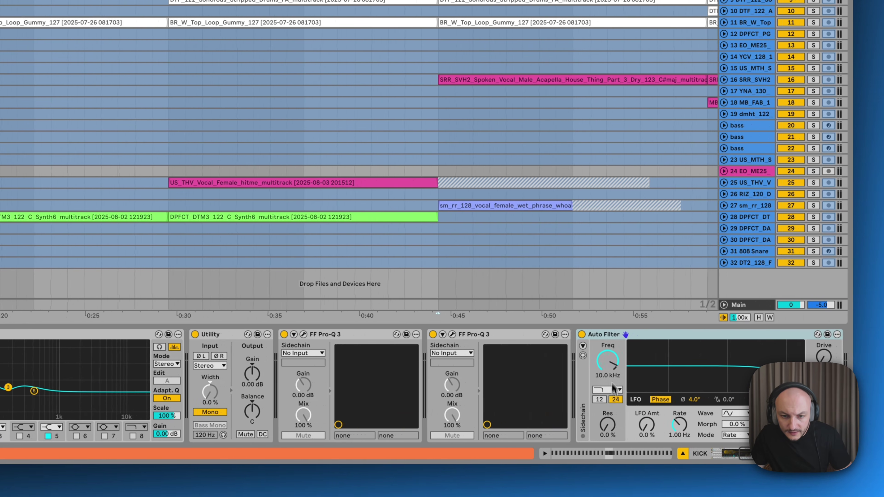
pyautogui.click(614, 390)
pyautogui.click(617, 310)
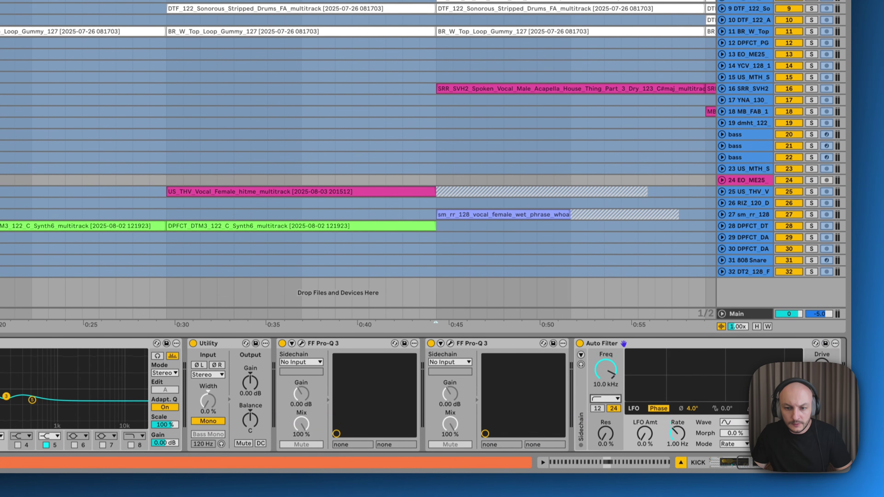
pyautogui.press('space')
pyautogui.moveTo(674, 404)
pyautogui.mouseDown()
pyautogui.moveTo(637, 403)
pyautogui.moveTo(672, 400)
pyautogui.mouseUp()
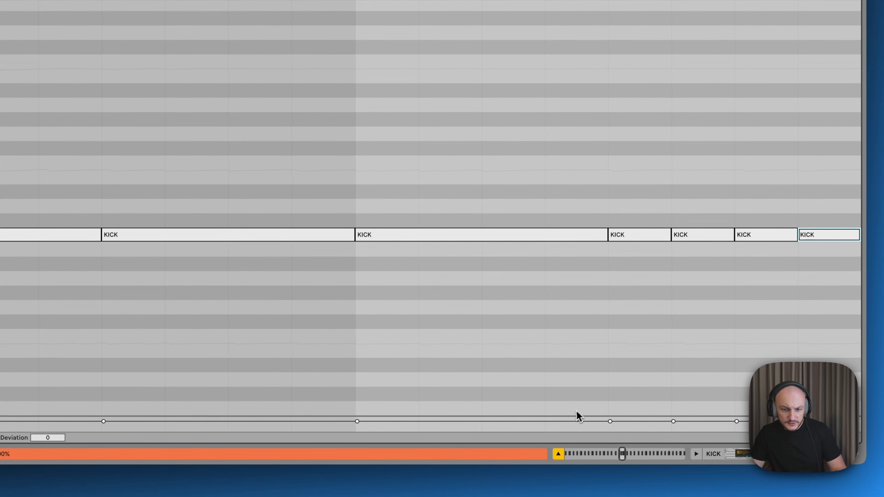
# - Enlarge the velocity lane and lower the velocities of individual kick notes in the fill by varying amounts
pyautogui.moveTo(583, 453); pyautogui.dragTo(620, 332)
pyautogui.moveTo(70, 326); pyautogui.dragTo(74, 380)
pyautogui.moveTo(188, 333); pyautogui.dragTo(195, 349)
pyautogui.moveTo(391, 326); pyautogui.dragTo(394, 357)
pyautogui.moveTo(656, 326); pyautogui.dragTo(680, 330)
pyautogui.click(629, 342)
pyautogui.moveTo(751, 331); pyautogui.dragTo(752, 342)
pyautogui.moveTo(819, 329); pyautogui.dragTo(819, 362)
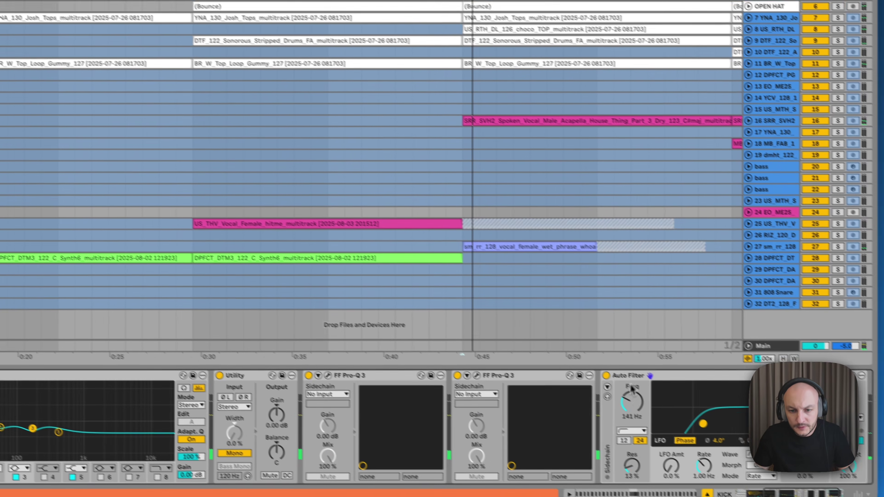
# - Automate the kick's Auto Filter frequency with a ramp from 141 Hz at bar 24.3 down to 30.8 Hz at bar 25
pyautogui.rightClick(612, 395)
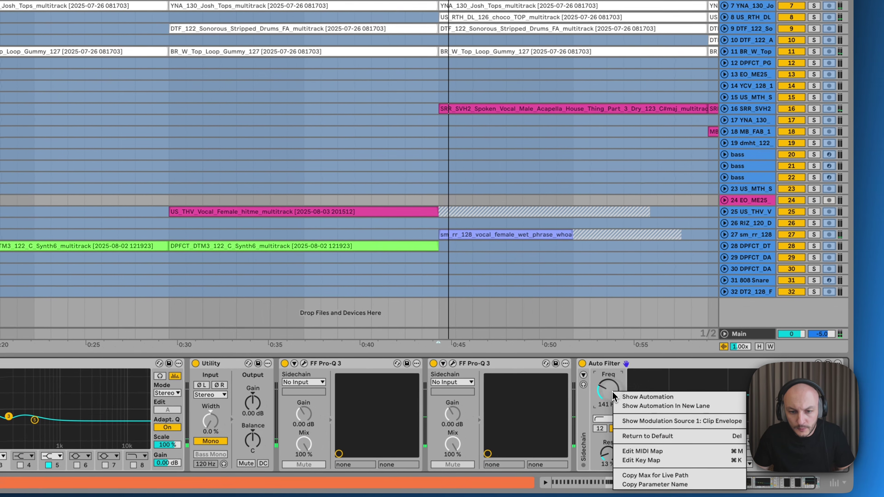
pyautogui.click(637, 396)
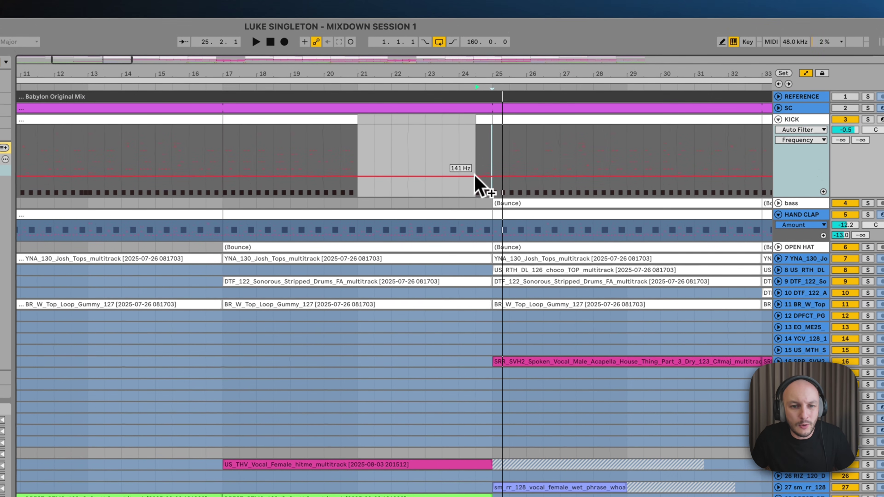
pyautogui.click(476, 175)
pyautogui.moveTo(511, 75); pyautogui.dragTo(512, 77)
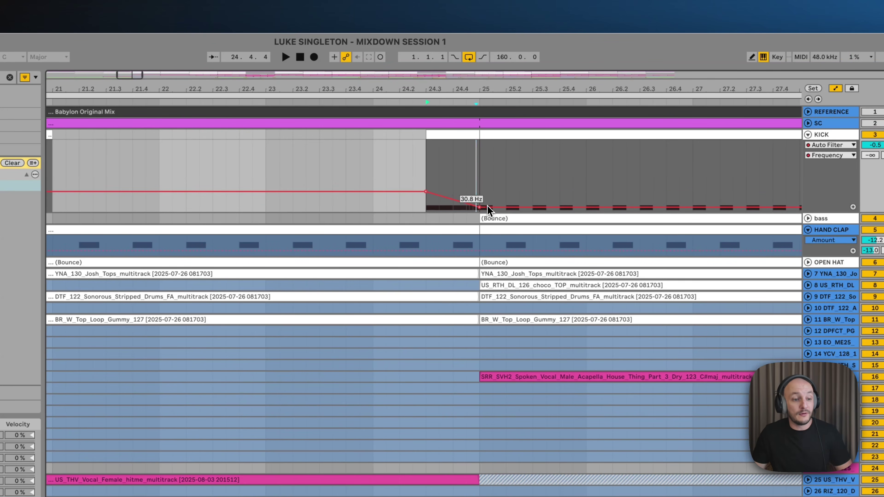
pyautogui.click(491, 208)
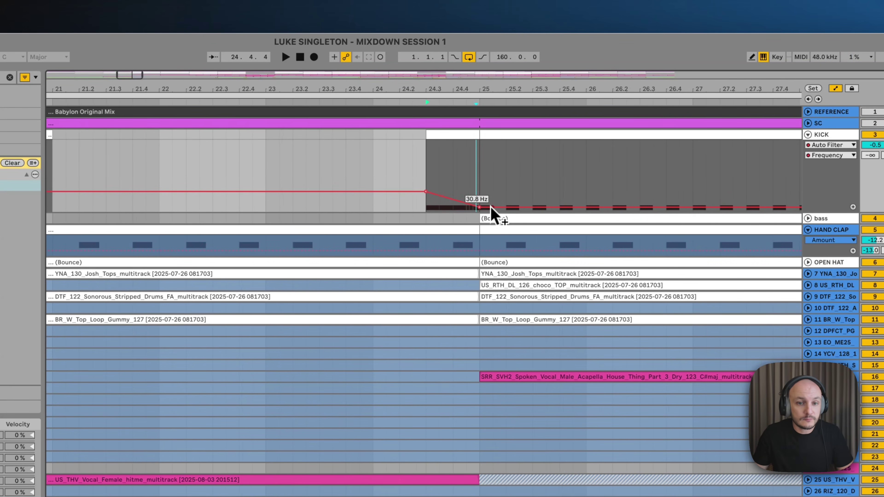
pyautogui.moveTo(480, 80); pyautogui.dragTo(483, 94)
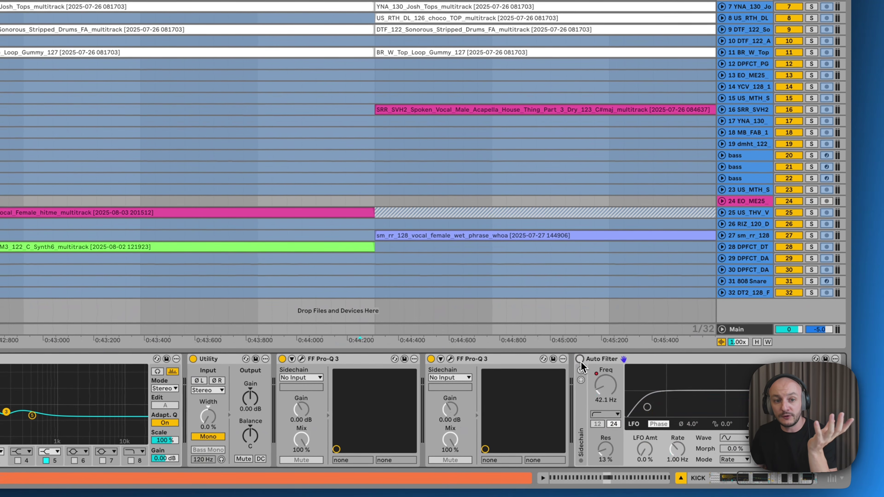
# - Automate the Auto Filter's Device On on the KICK track to stay on until bar 25 and off after it, and audition the transition
pyautogui.click(580, 360)
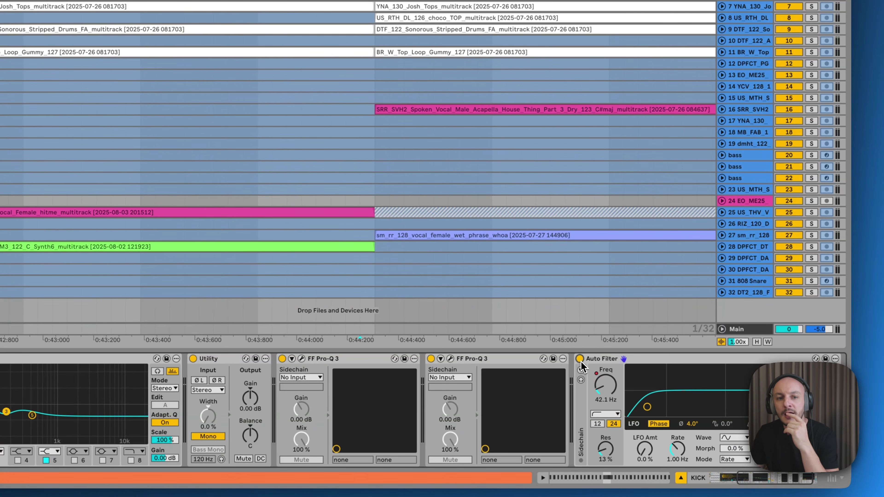
pyautogui.rightClick(607, 387)
pyautogui.click(630, 288)
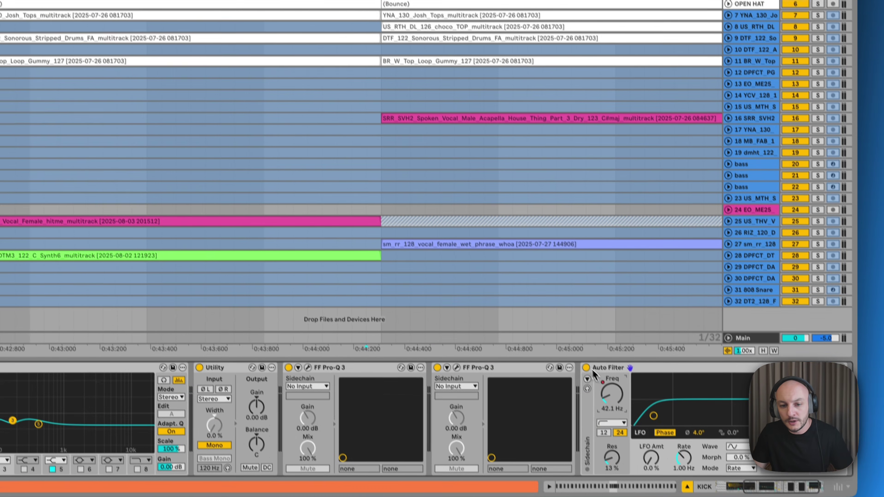
pyautogui.rightClick(606, 376)
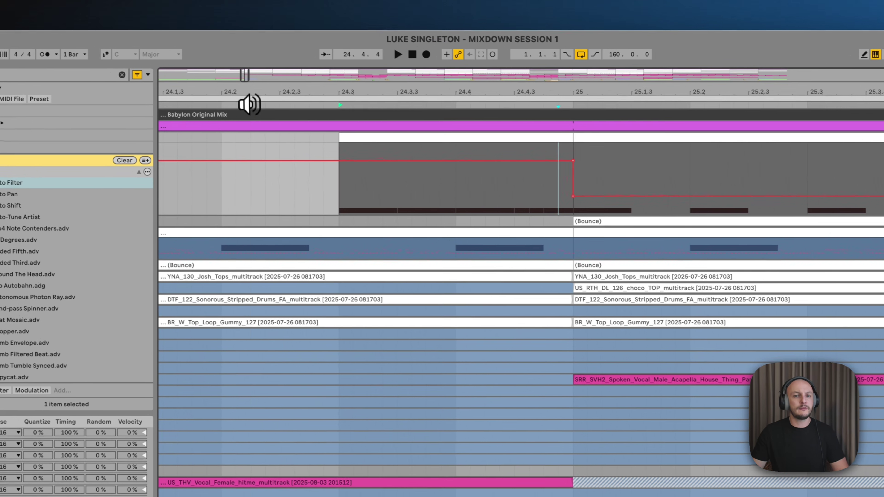
pyautogui.press('space')
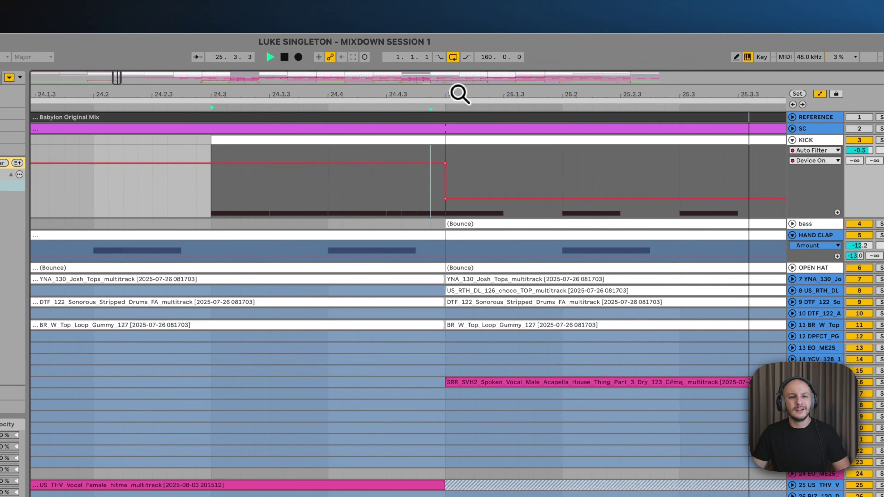
pyautogui.moveTo(459, 93); pyautogui.dragTo(459, 90)
pyautogui.press('space')
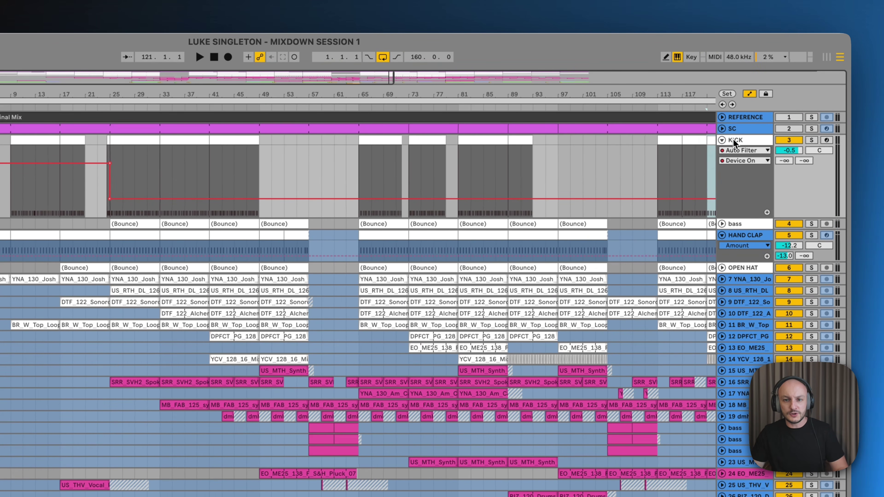
# - Collapse the KICK and HAND CLAP tracks, expand the bass track and select its clip at bar 25
pyautogui.click(721, 140)
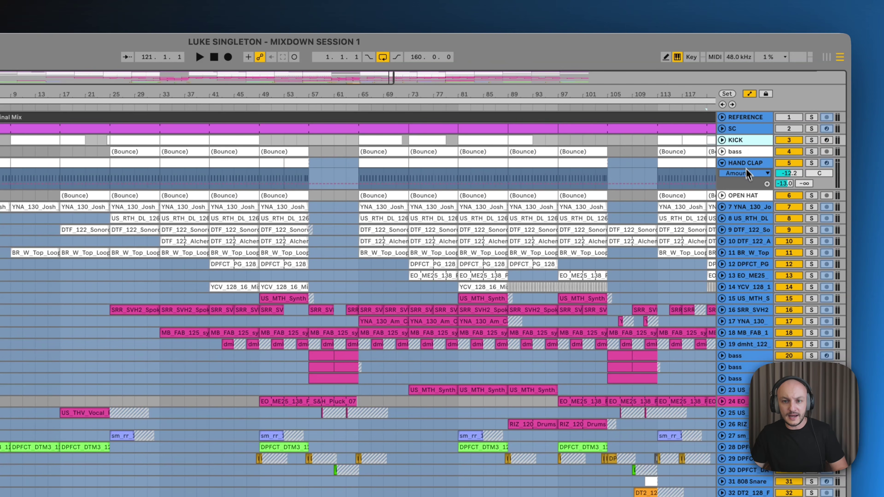
pyautogui.click(722, 163)
pyautogui.click(722, 151)
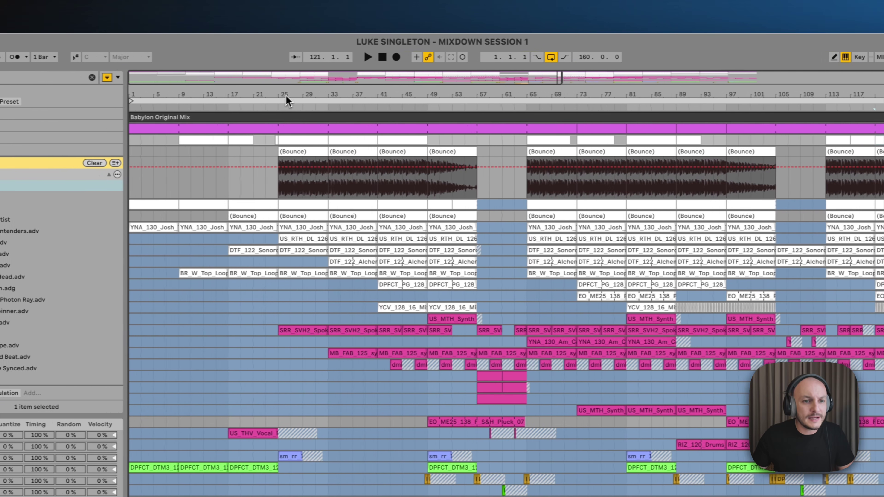
pyautogui.moveTo(118, 93); pyautogui.dragTo(119, 94)
pyautogui.moveTo(297, 95); pyautogui.dragTo(310, 96)
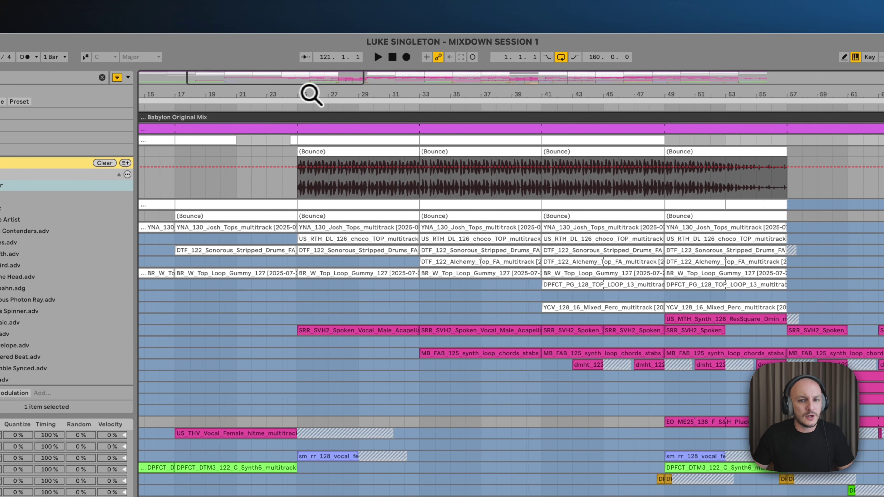
pyautogui.click(317, 153)
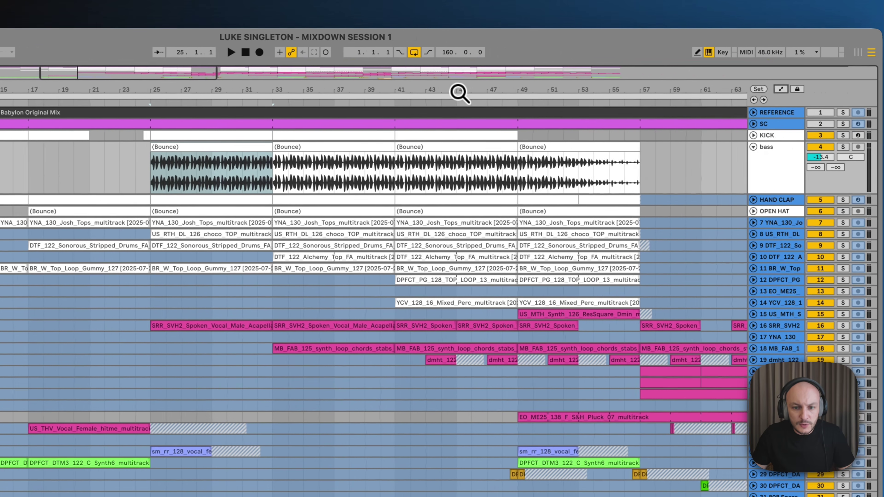
# - Copy the pair of track 29 clips around bar 49 to the transition at bar 25 and collapse the track
pyautogui.moveTo(510, 93); pyautogui.dragTo(510, 85)
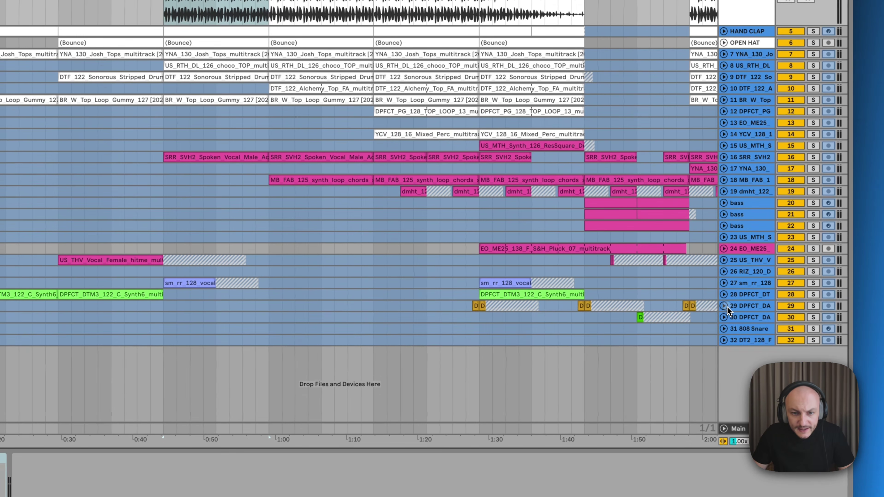
pyautogui.click(724, 305)
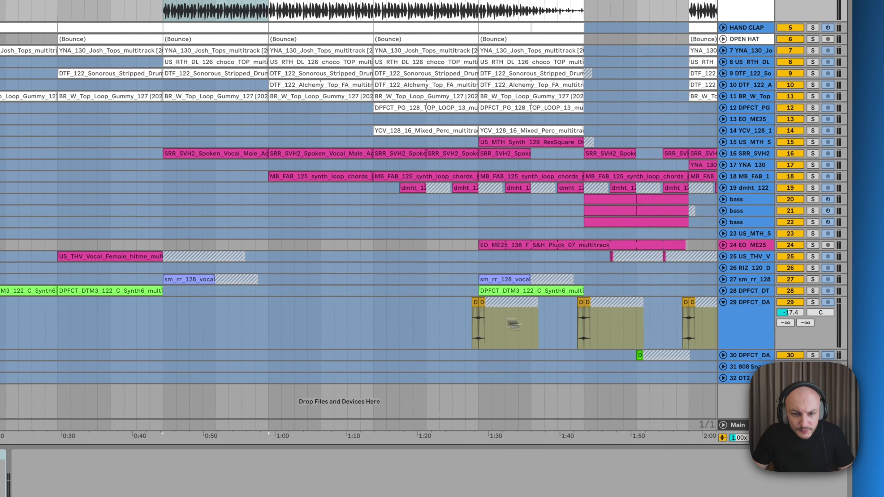
pyautogui.click(477, 306)
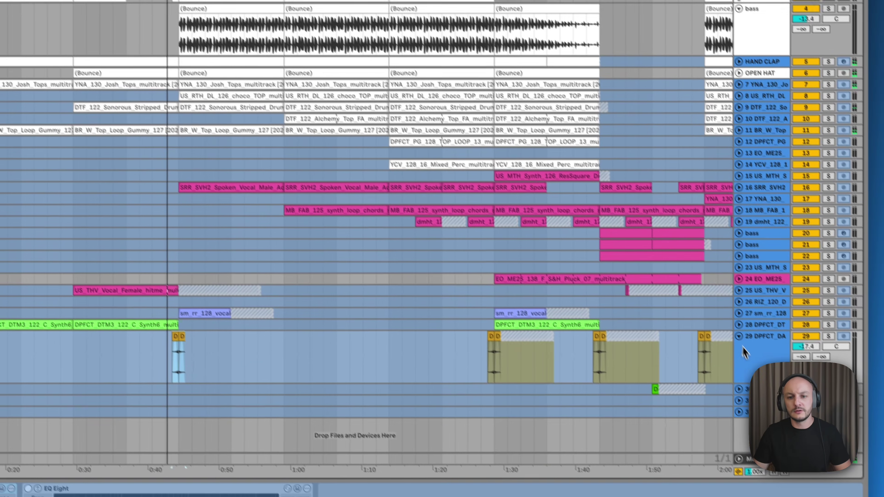
pyautogui.click(741, 337)
pyautogui.click(773, 337)
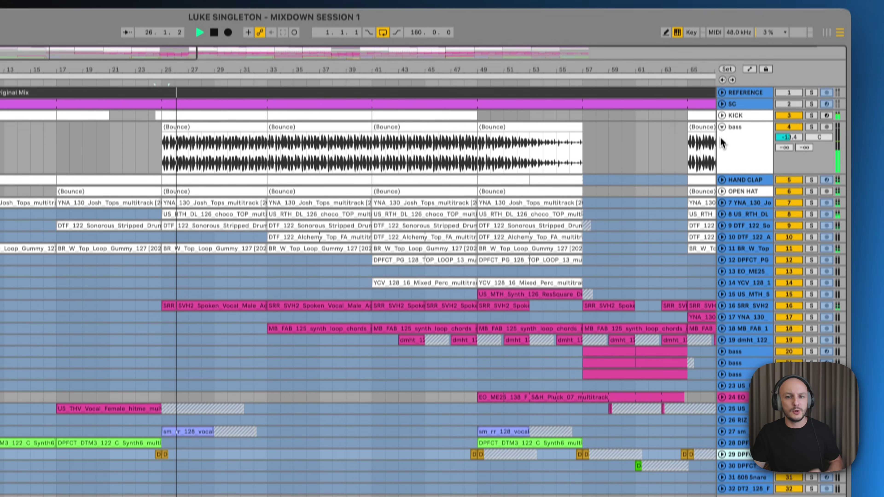
# - Collapse the bass track and audition the passage from bar 25 towards bar 33
pyautogui.click(726, 10)
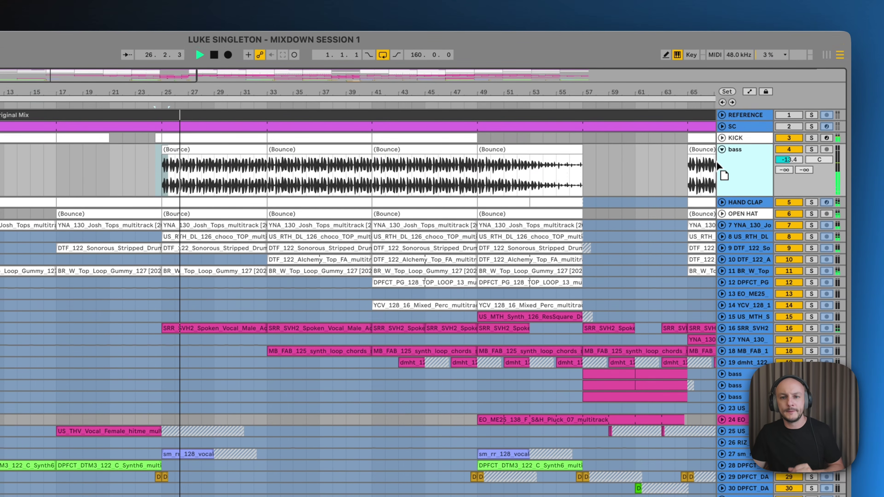
pyautogui.click(721, 151)
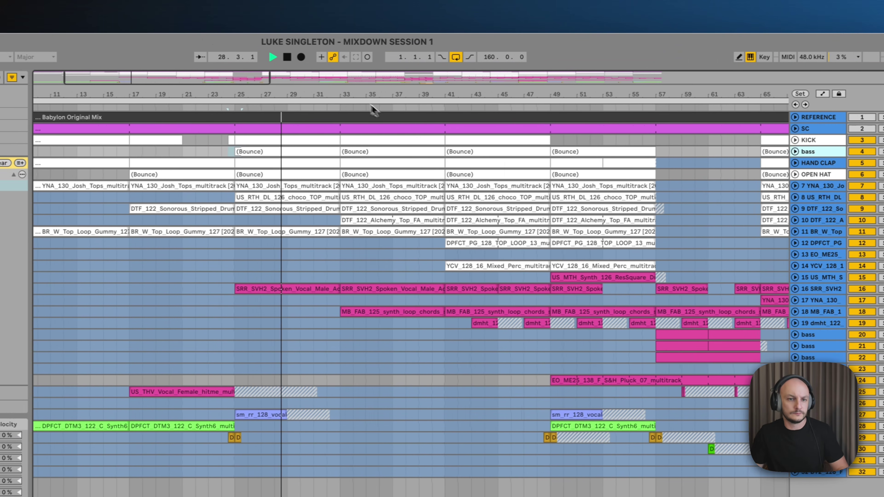
pyautogui.moveTo(275, 95); pyautogui.dragTo(274, 94)
pyautogui.moveTo(358, 95); pyautogui.dragTo(358, 94)
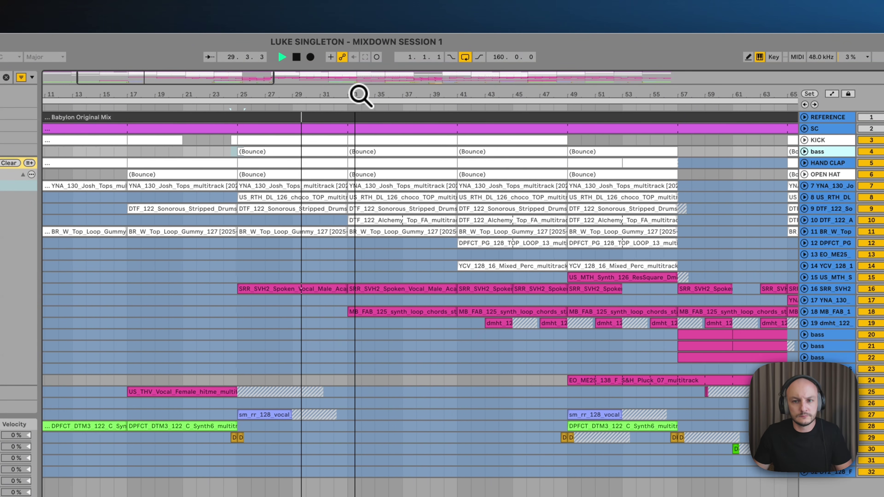
# - Expand the KICK track and remove the last kick before bar 33, on beat 32.4
pyautogui.click(724, 142)
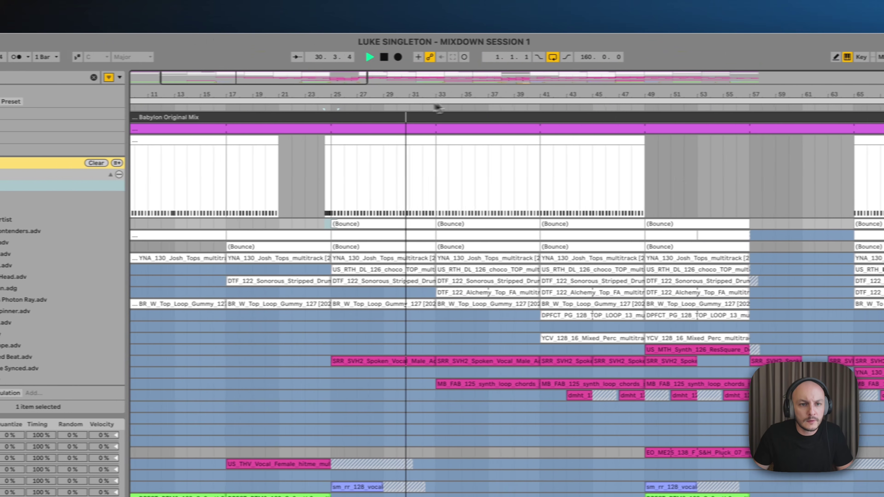
pyautogui.moveTo(268, 91); pyautogui.dragTo(269, 91)
pyautogui.moveTo(457, 91); pyautogui.dragTo(458, 93)
pyautogui.moveTo(472, 166); pyautogui.dragTo(409, 147)
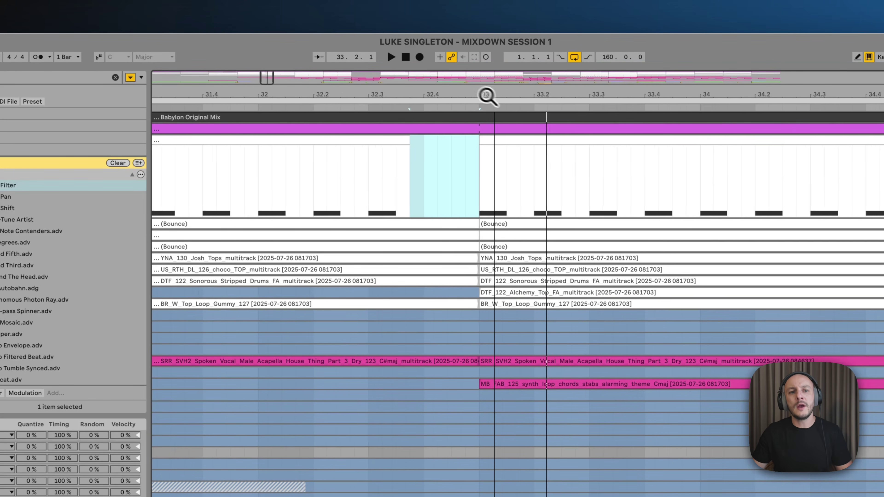
# - Select the KICK section spanning bars 25 to 33
pyautogui.moveTo(489, 95); pyautogui.dragTo(466, 95)
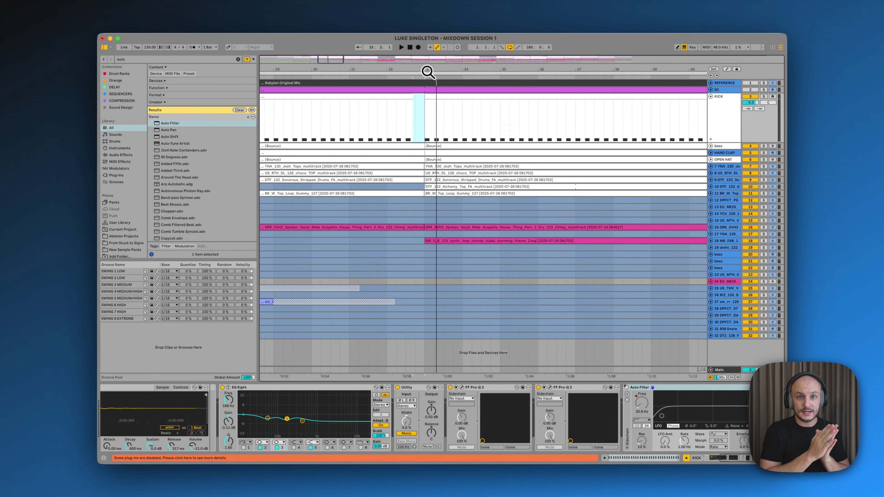
pyautogui.moveTo(412, 96)
pyautogui.mouseDown()
pyautogui.moveTo(417, 116)
pyautogui.moveTo(410, 94)
pyautogui.mouseUp()
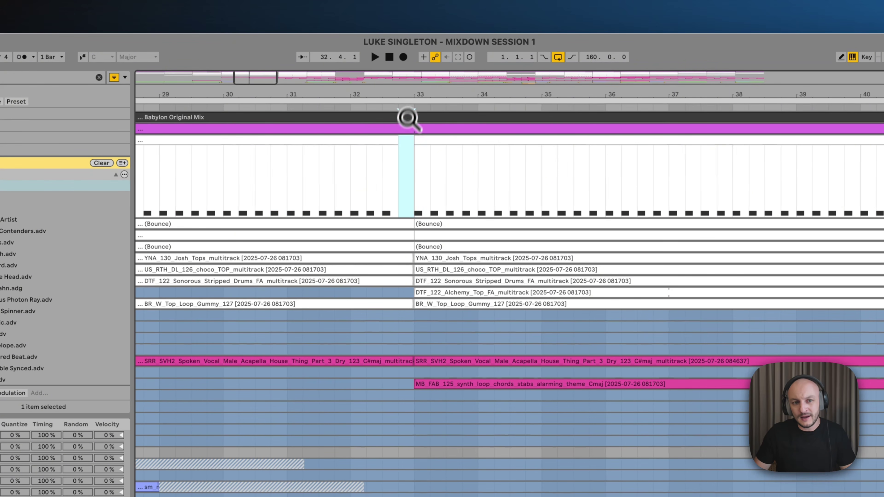
pyautogui.click(421, 141)
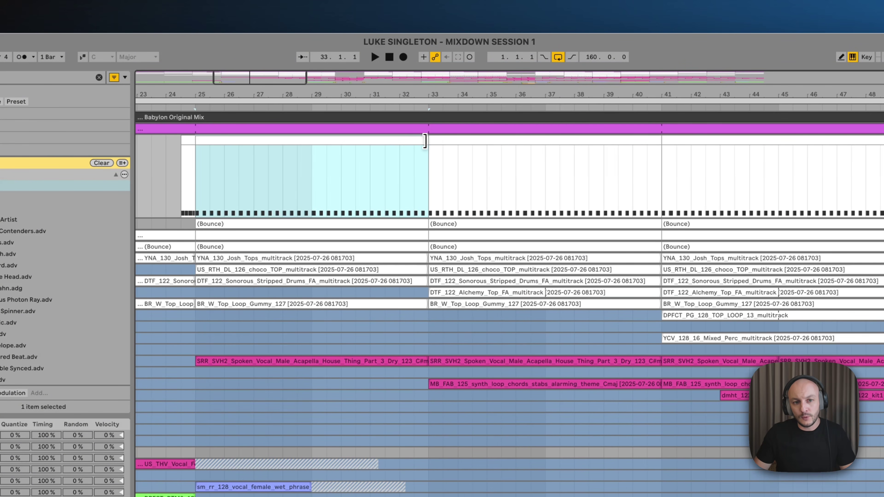
# - Audition the full KICK section from bar 30 into bar 33 and undo the last KICK edit to restore the gap
pyautogui.click(355, 108)
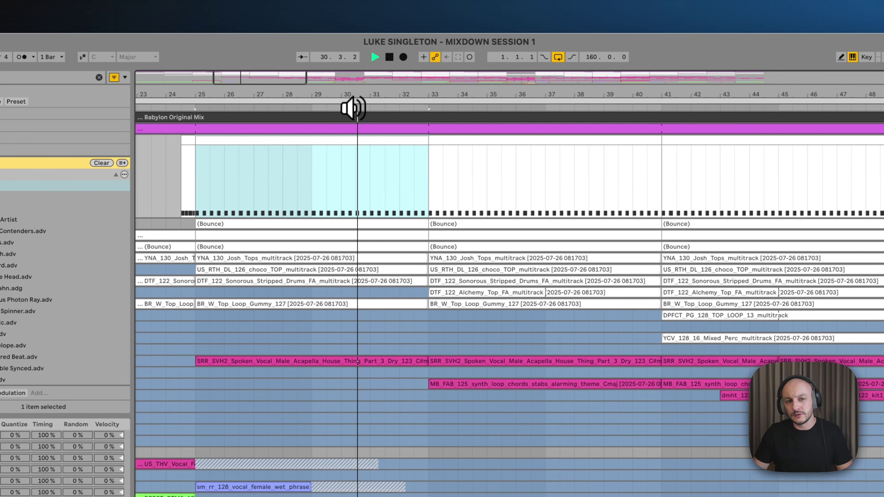
pyautogui.click(386, 187)
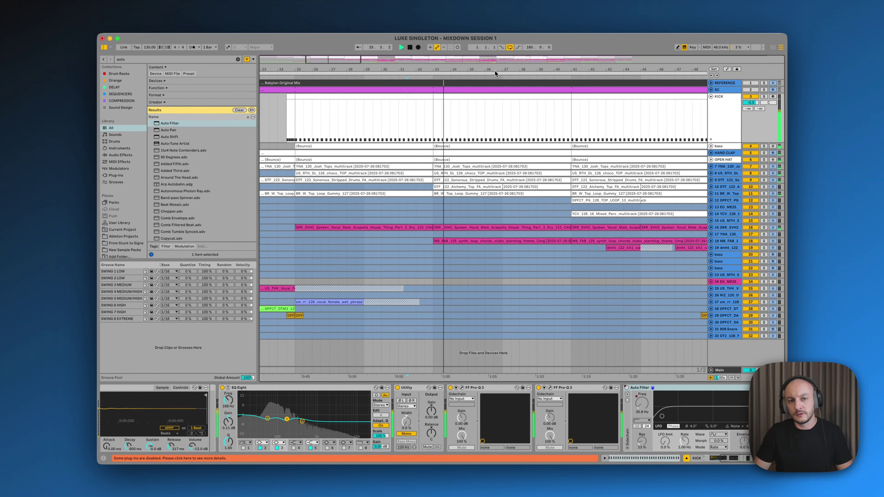
pyautogui.press('space')
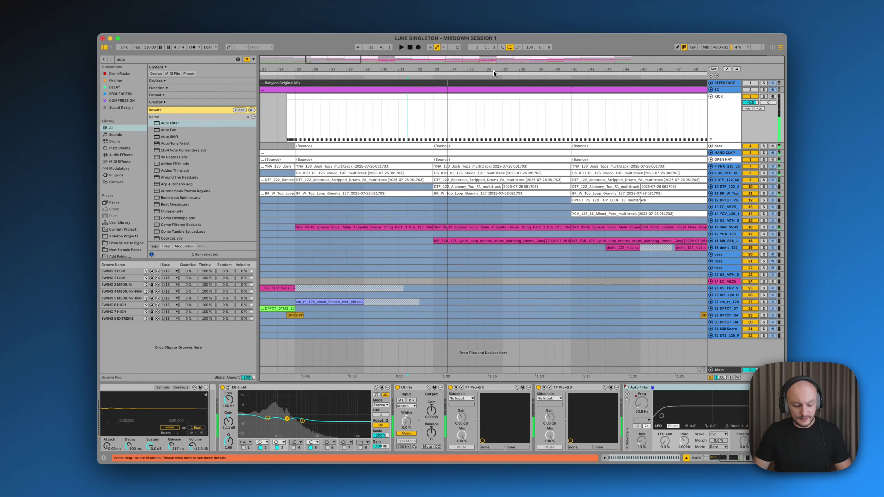
pyautogui.press('super+z')
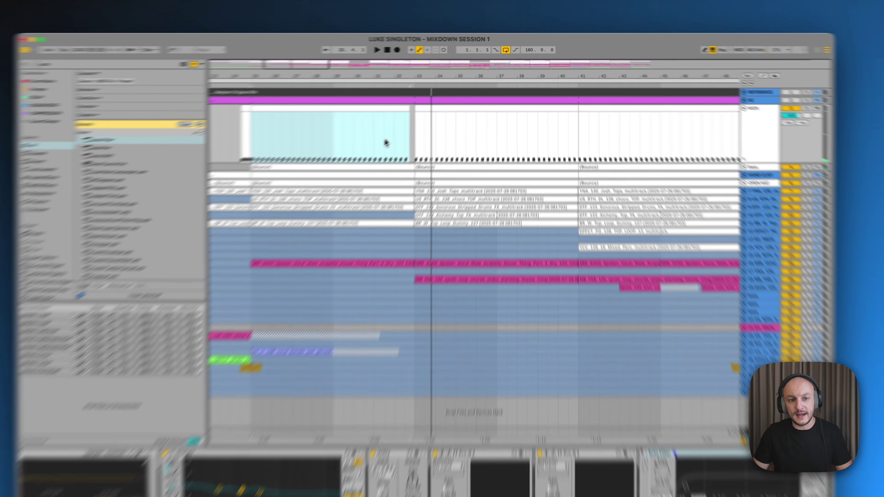
# - Audition the transition into bar 33 with the kick gap from about bar 31, with the KICK track collapsed, and continue towards bar 41
pyautogui.click(408, 125)
pyautogui.press('space')
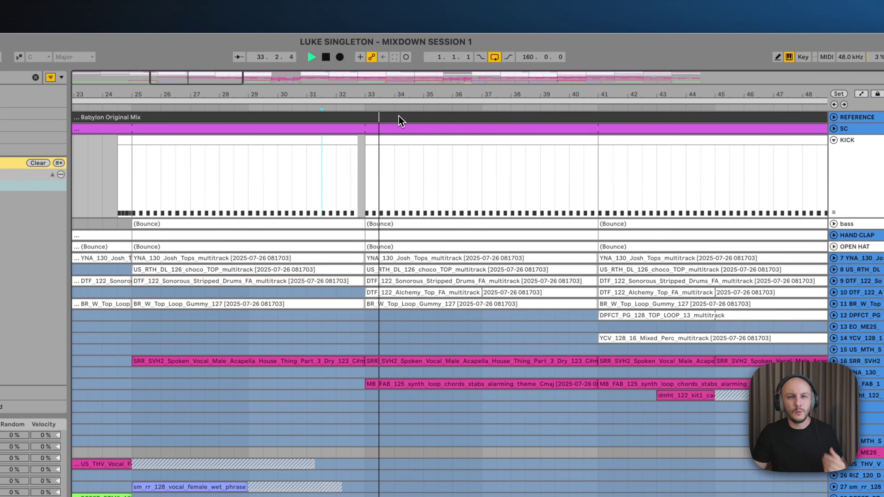
pyautogui.click(834, 140)
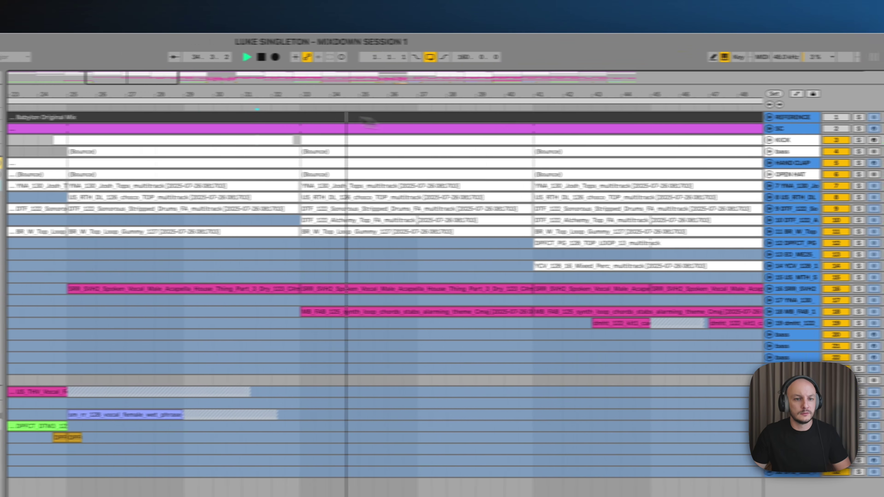
pyautogui.moveTo(297, 95); pyautogui.dragTo(310, 95)
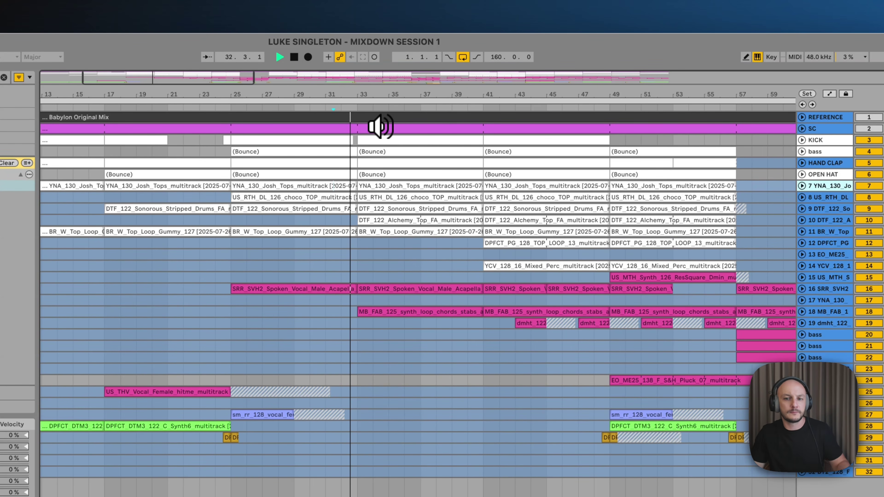
pyautogui.click(823, 221)
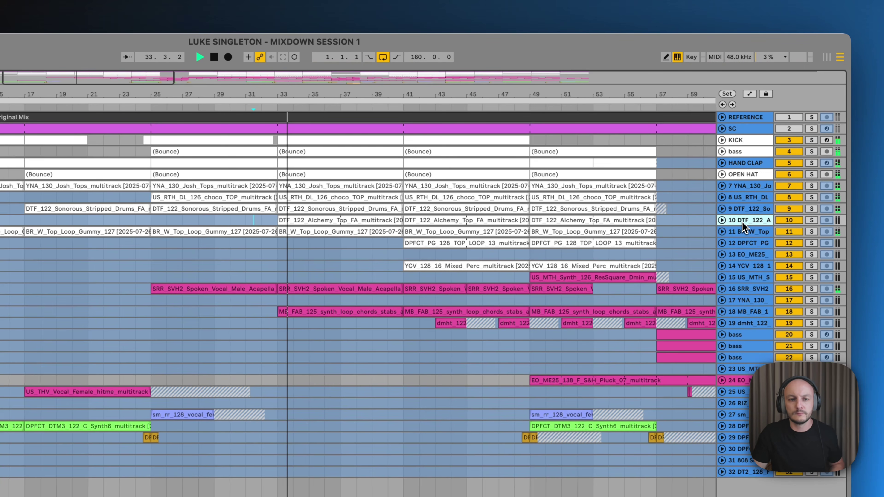
pyautogui.moveTo(358, 90); pyautogui.dragTo(286, 92)
pyautogui.moveTo(421, 91); pyautogui.dragTo(353, 94)
# - Expand the KICK track and copy the kick fill just before bar 25 to the spot just before bar 41
pyautogui.click(726, 140)
pyautogui.moveTo(550, 95); pyautogui.dragTo(581, 96)
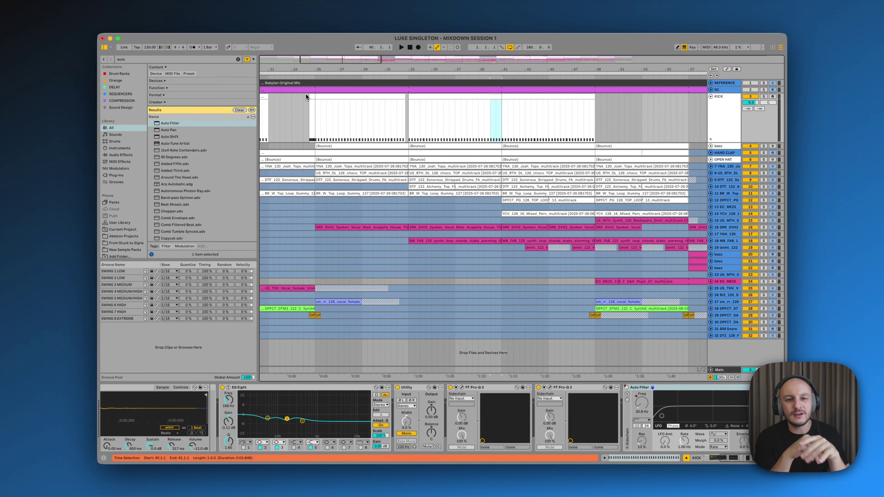
pyautogui.click(312, 96)
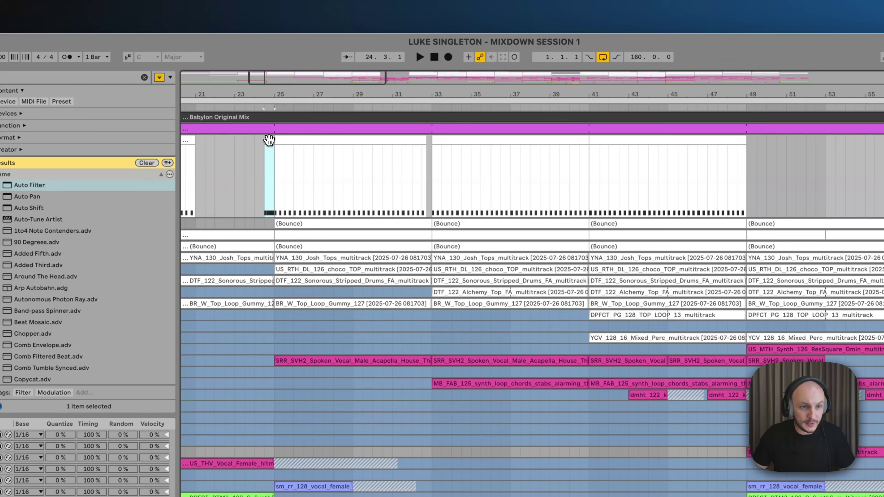
pyautogui.moveTo(269, 140); pyautogui.dragTo(582, 151)
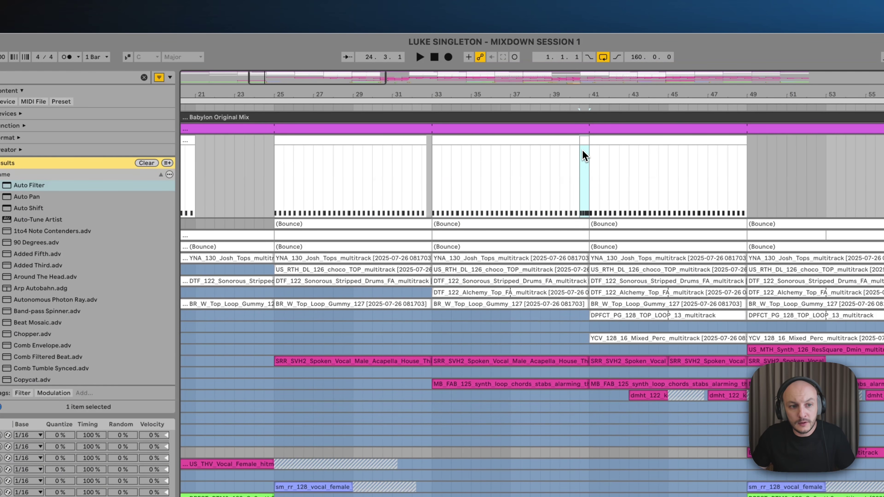
pyautogui.hotkey('ctrl', 'z')
pyautogui.moveTo(275, 139); pyautogui.dragTo(590, 153)
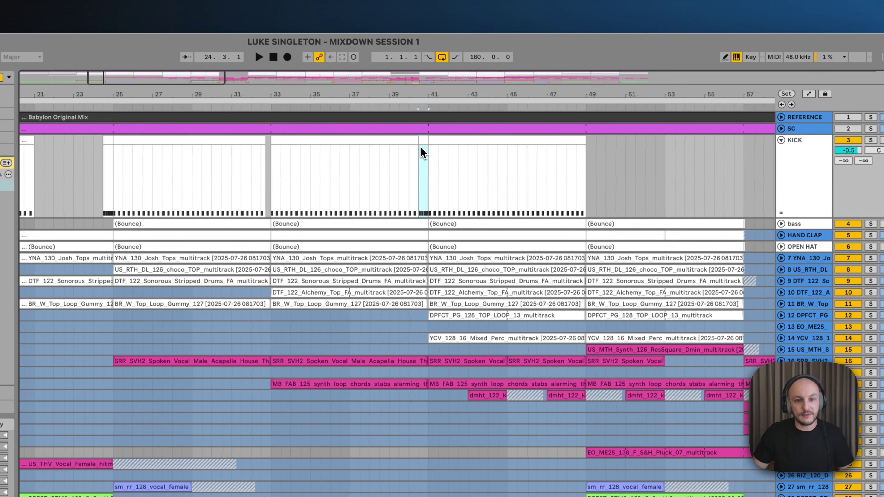
# - Audition the copied kick fill from bar 39 through the transition at bar 41
pyautogui.click(385, 106)
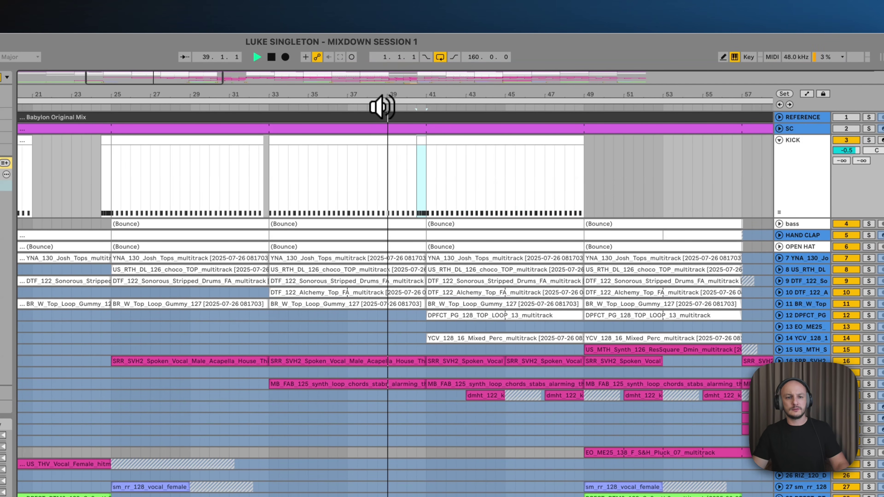
pyautogui.press('space')
pyautogui.click(388, 178)
pyautogui.press('space')
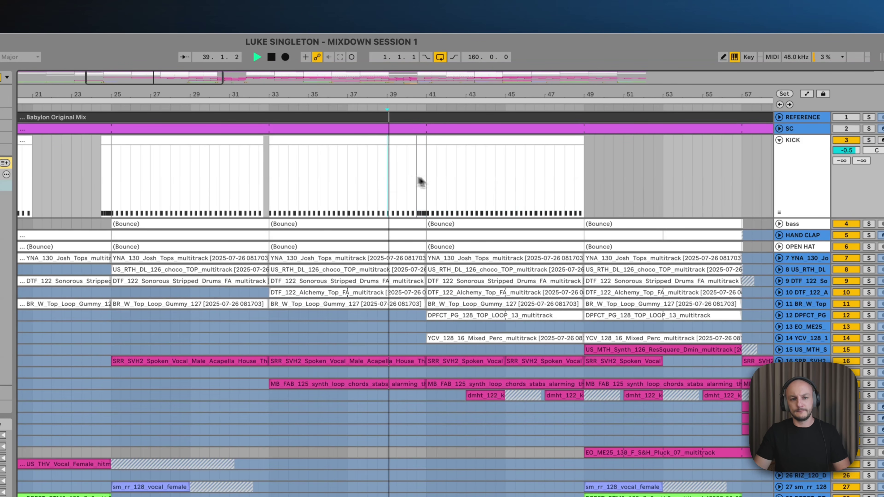
pyautogui.moveTo(453, 95); pyautogui.dragTo(396, 96)
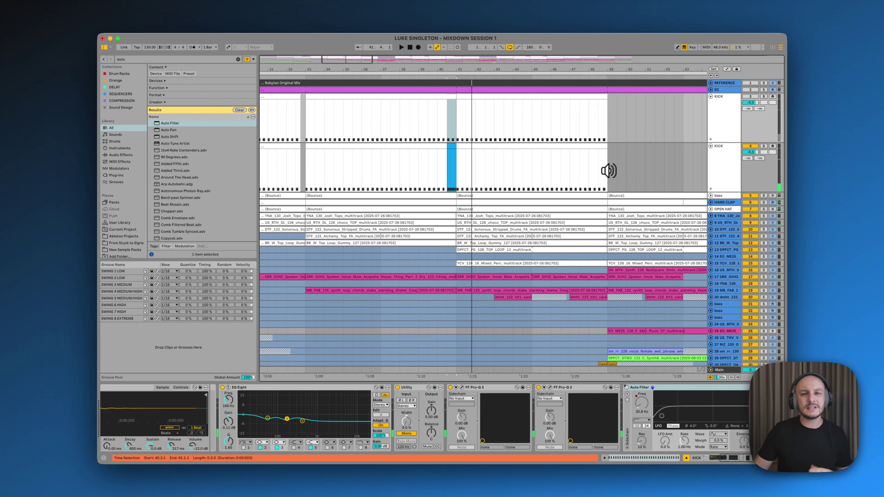
# - Delete the upper of the two KICK tracks and collapse the remaining one
pyautogui.click(717, 120)
pyautogui.press('Delete')
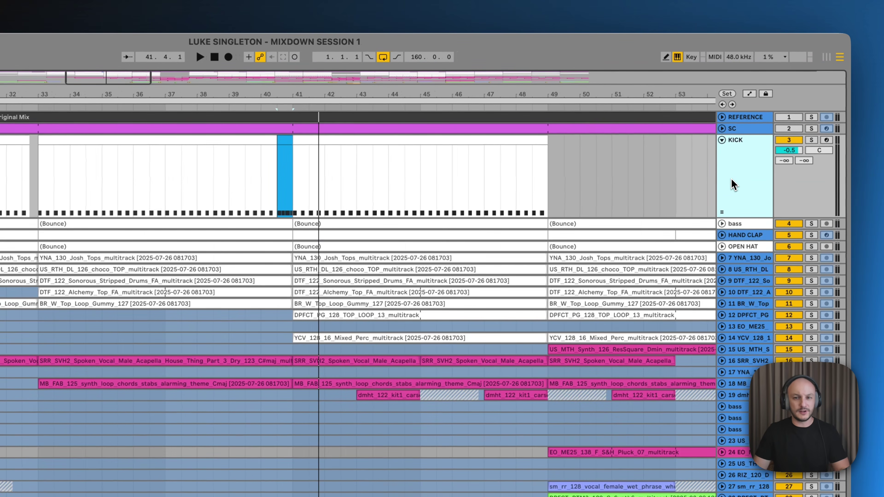
pyautogui.click(721, 140)
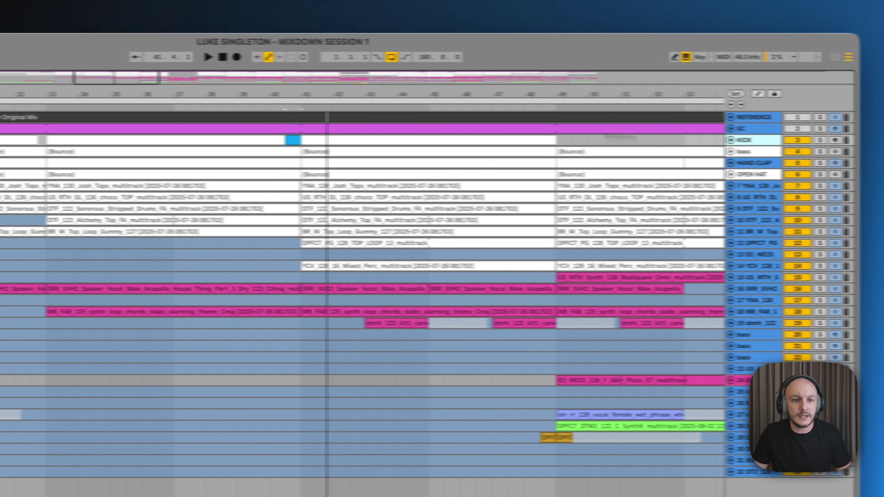
# - Audition the transition at bar 41 and examine the mixed percussion and track 19 clips that enter there
pyautogui.moveTo(298, 93); pyautogui.dragTo(301, 92)
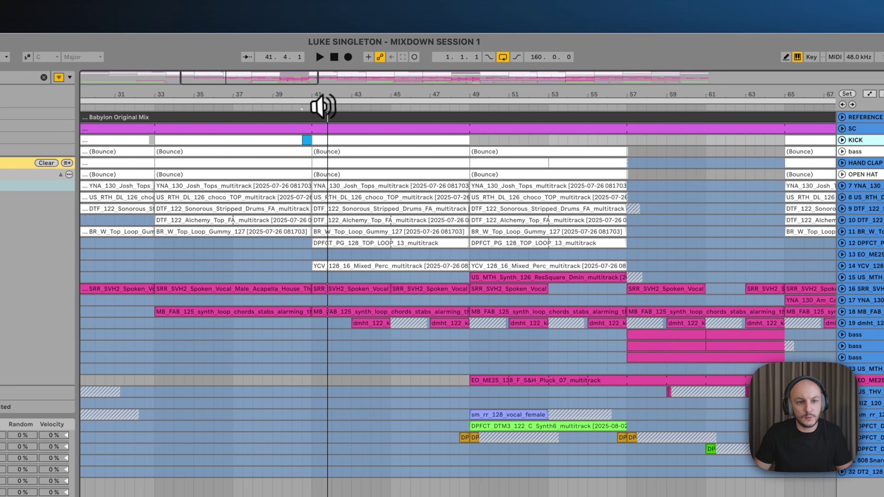
pyautogui.click(306, 106)
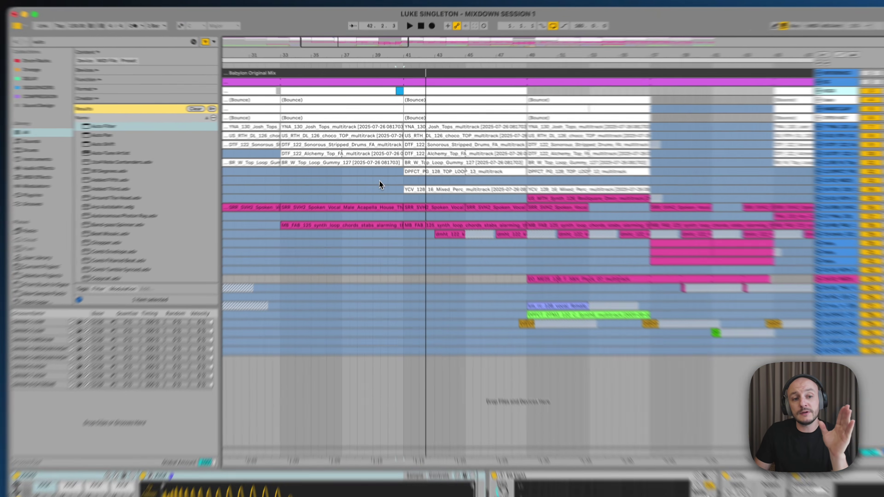
pyautogui.click(378, 165)
pyautogui.click(374, 200)
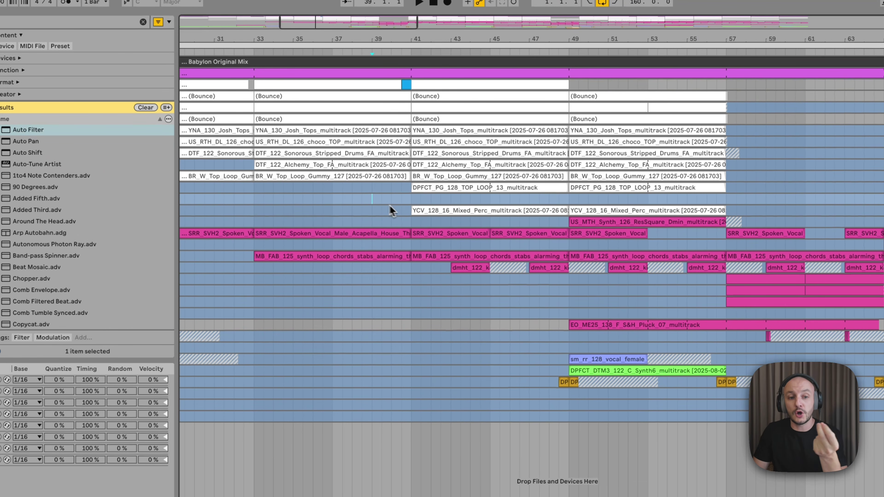
pyautogui.click(458, 212)
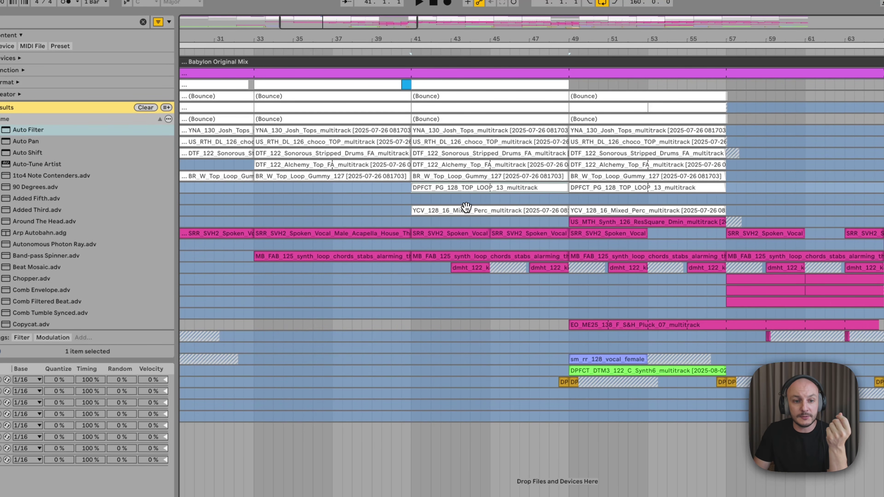
pyautogui.click(473, 268)
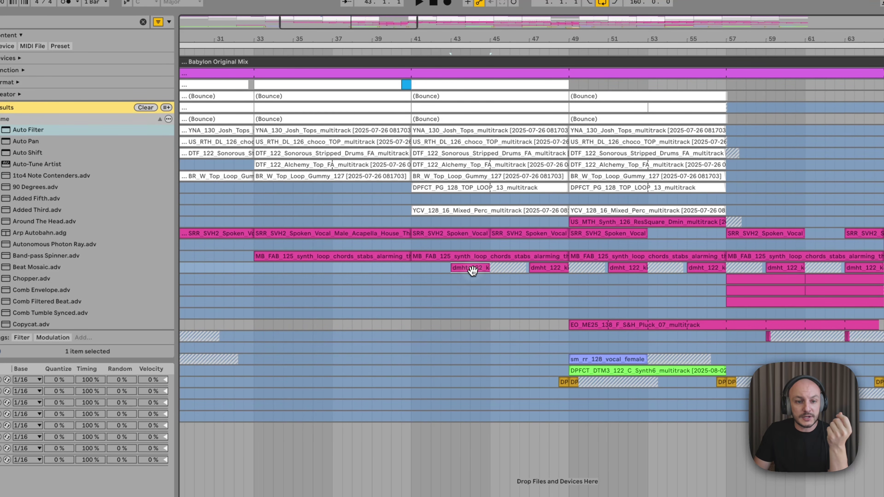
pyautogui.click(475, 213)
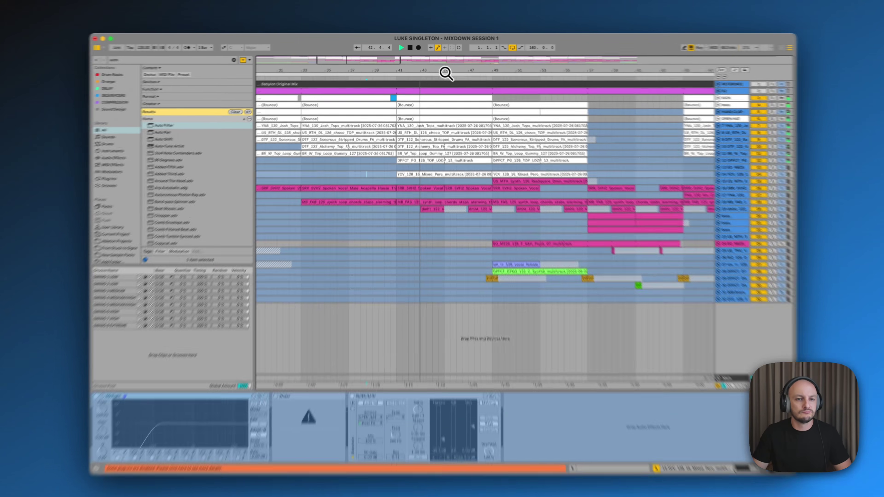
# - Add a locator named "Break" at bar 49
pyautogui.moveTo(446, 73); pyautogui.dragTo(447, 70)
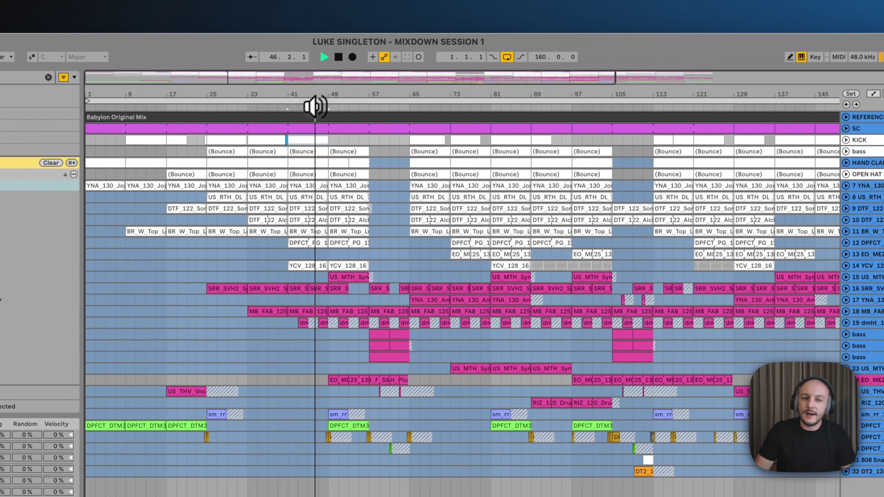
pyautogui.moveTo(336, 95); pyautogui.dragTo(336, 96)
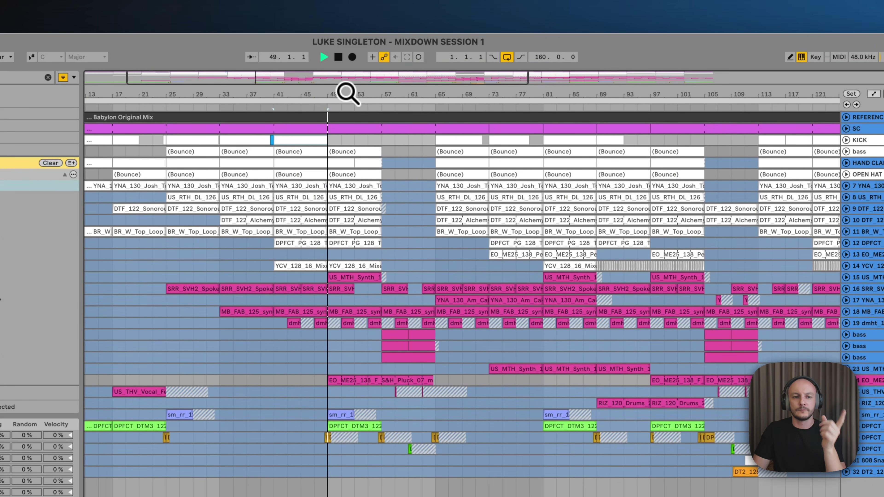
pyautogui.rightClick(326, 106)
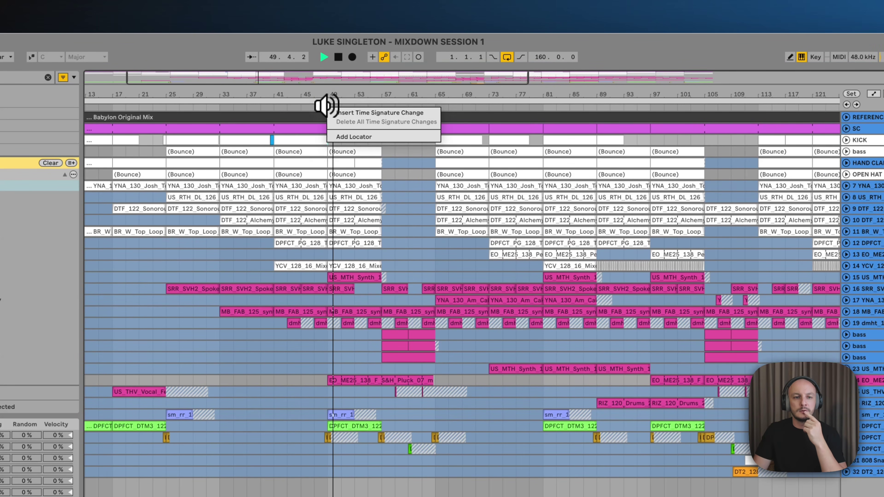
pyautogui.click(366, 137)
pyautogui.write('Break')
pyautogui.press('Return')
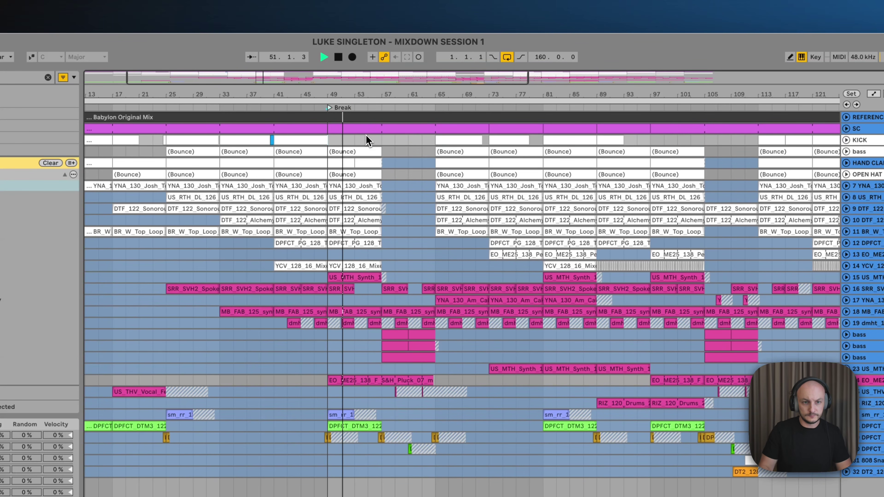
# - Add a locator named "Drop" at bar 65
pyautogui.moveTo(386, 102); pyautogui.dragTo(385, 87)
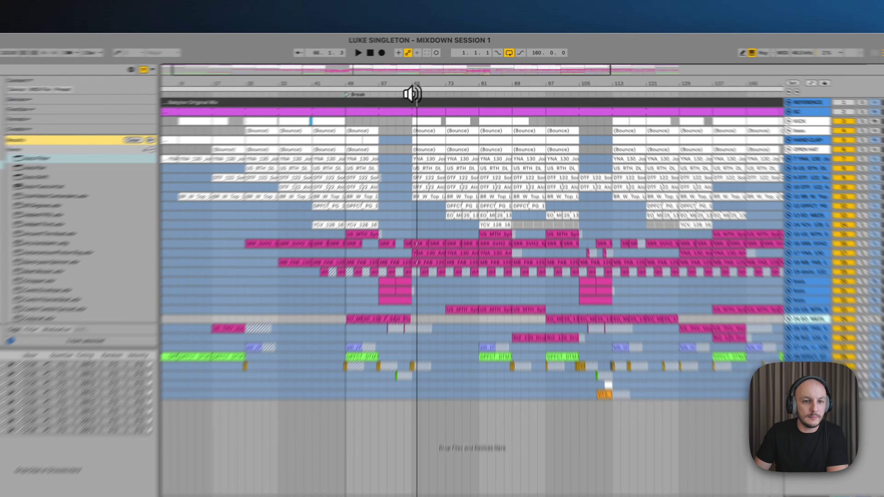
pyautogui.rightClick(440, 78)
pyautogui.click(455, 94)
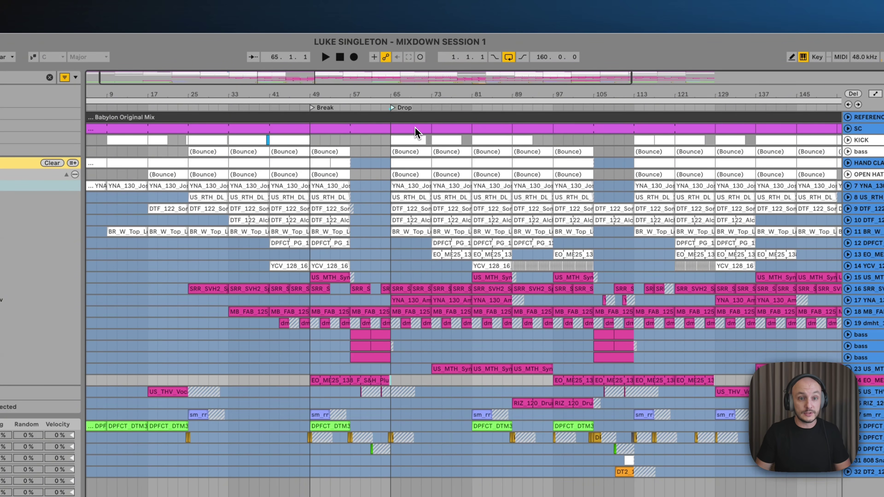
# - Expand track 24, EO_ME25, to show the pluck audio between the Break and Drop locators
pyautogui.scroll(5, 362, 97)
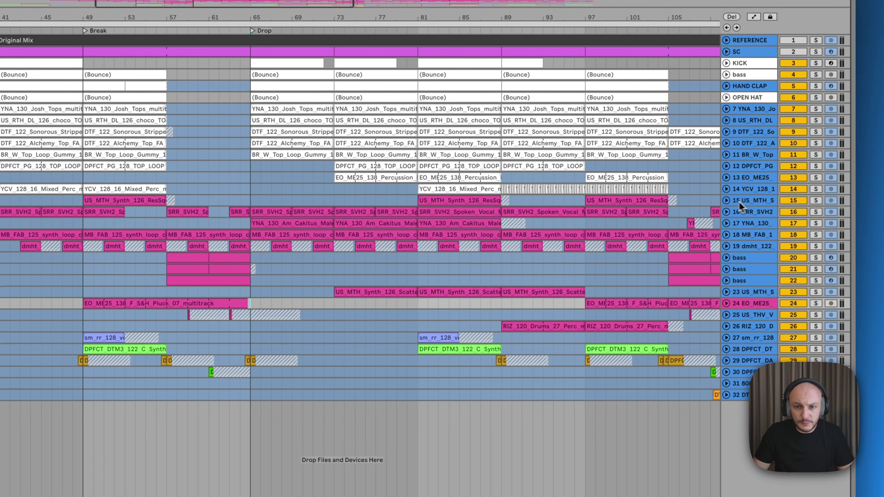
pyautogui.click(848, 277)
pyautogui.click(860, 281)
pyautogui.click(722, 198)
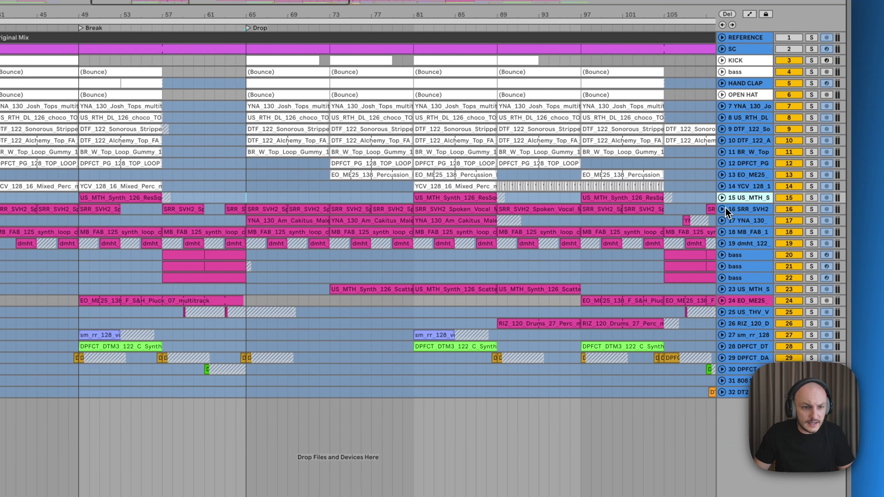
pyautogui.click(722, 301)
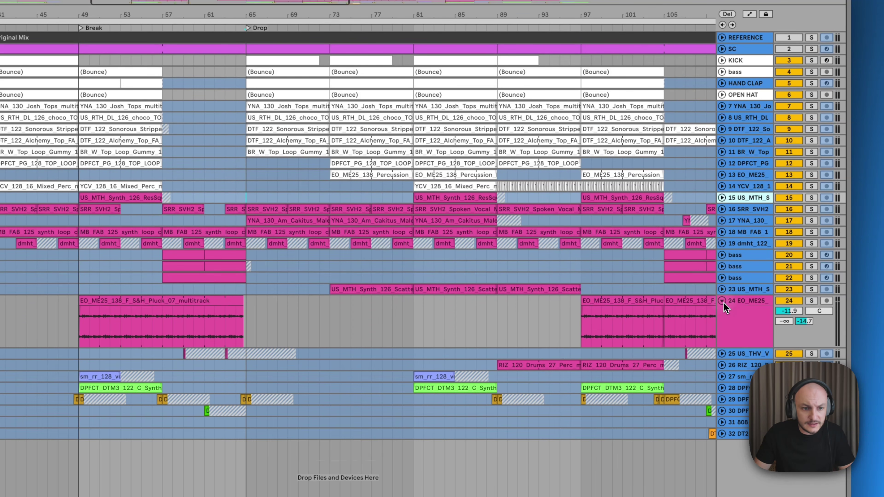
pyautogui.click(742, 306)
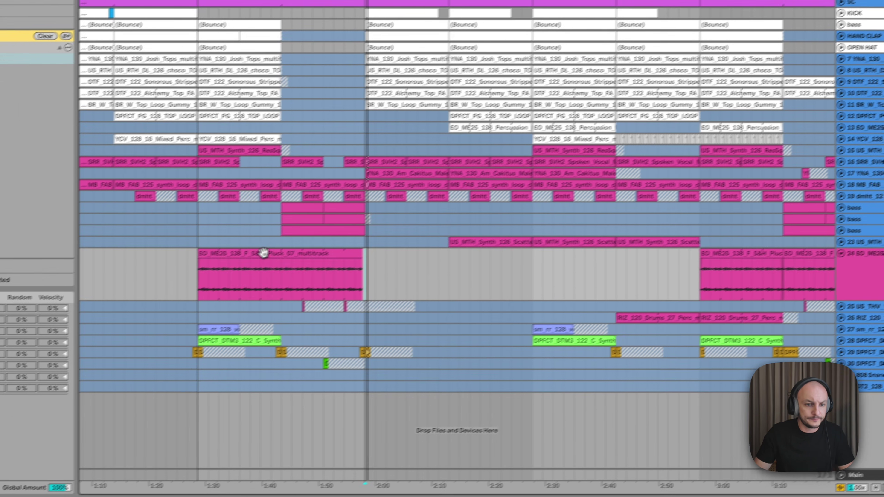
# - Select the track 24 pluck clip at bar 49 and set its Auto Filter Legacy resonance to 44 %
pyautogui.click(135, 300)
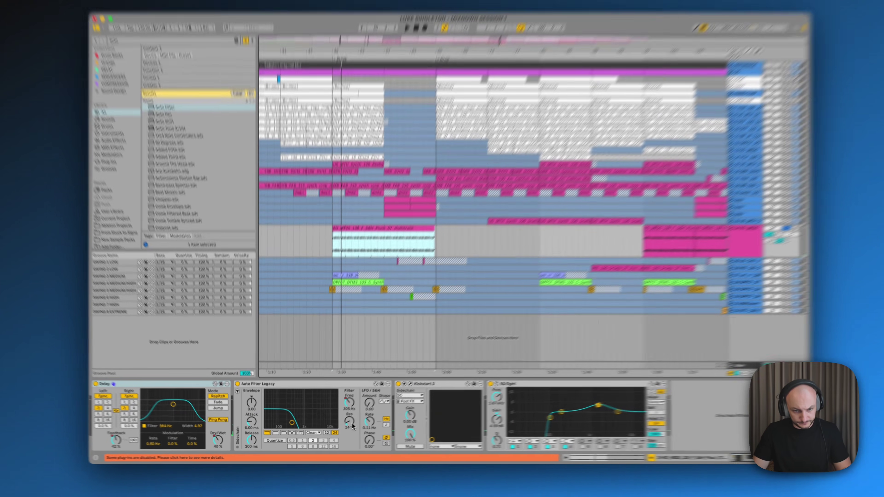
pyautogui.moveTo(348, 427); pyautogui.dragTo(348, 413)
pyautogui.moveTo(398, 403); pyautogui.dragTo(397, 401)
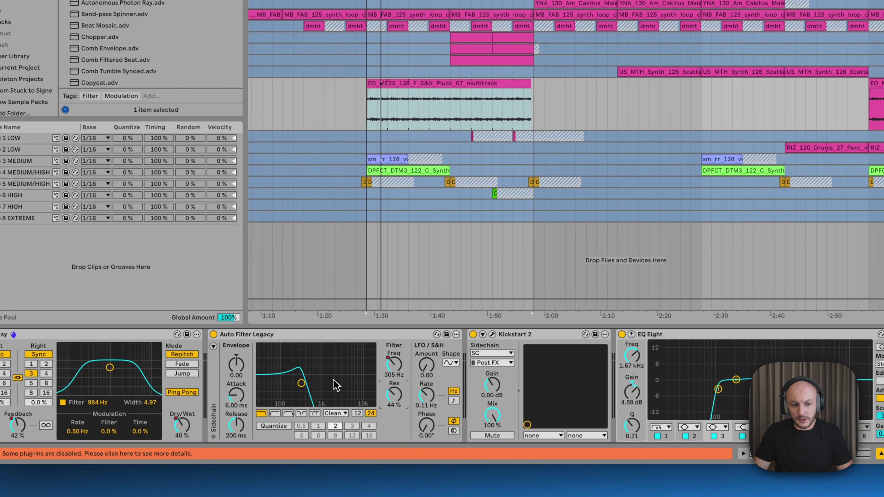
# - Cut one-bar gaps into the track 24 pluck clip at bars 50, 52, 54 and 56, leaving alternating bars before bar 57
pyautogui.press('space')
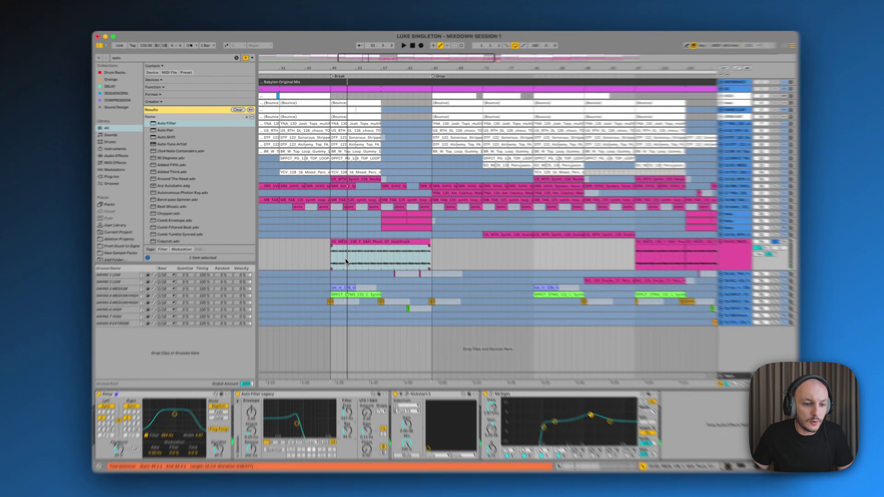
pyautogui.moveTo(342, 245); pyautogui.dragTo(337, 245)
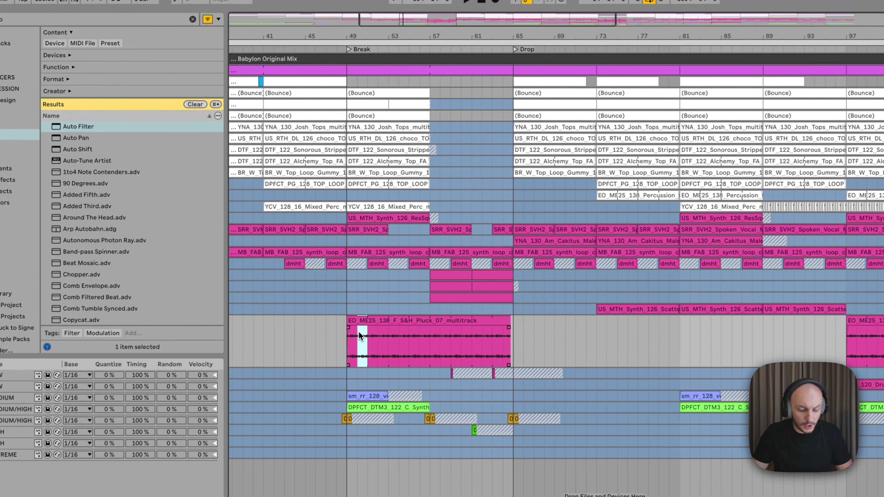
pyautogui.press('super+e')
pyautogui.press('Delete')
pyautogui.moveTo(387, 326); pyautogui.dragTo(423, 323)
pyautogui.press('Delete')
pyautogui.press('Delete')
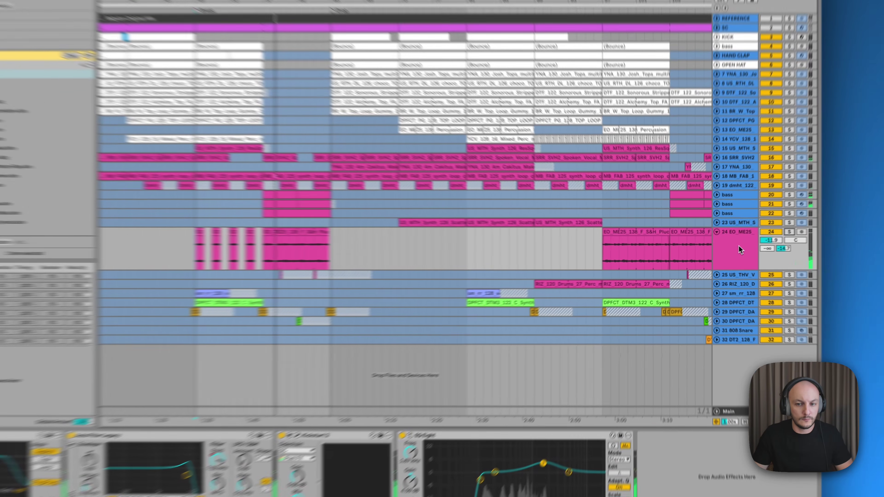
# - Collapse track 24, and expand and unfreeze track 29, DPFCT_DA, to make its Echo device editable
pyautogui.click(725, 253)
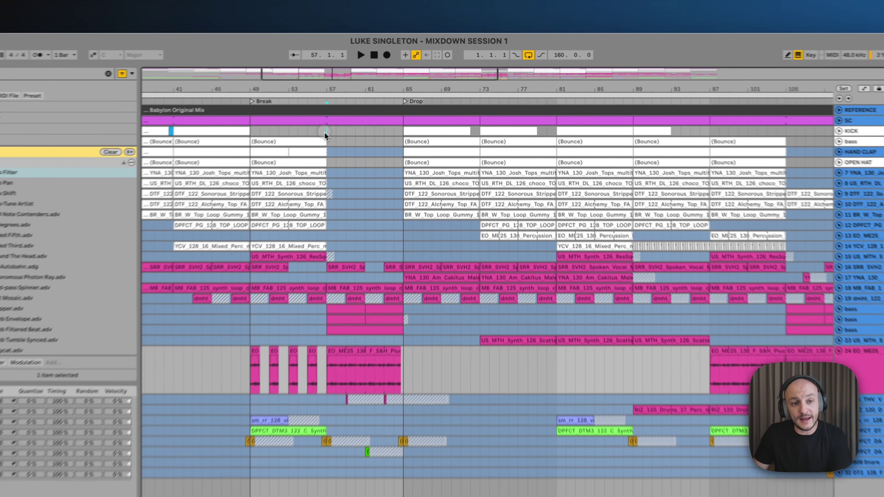
pyautogui.moveTo(375, 94); pyautogui.dragTo(429, 99)
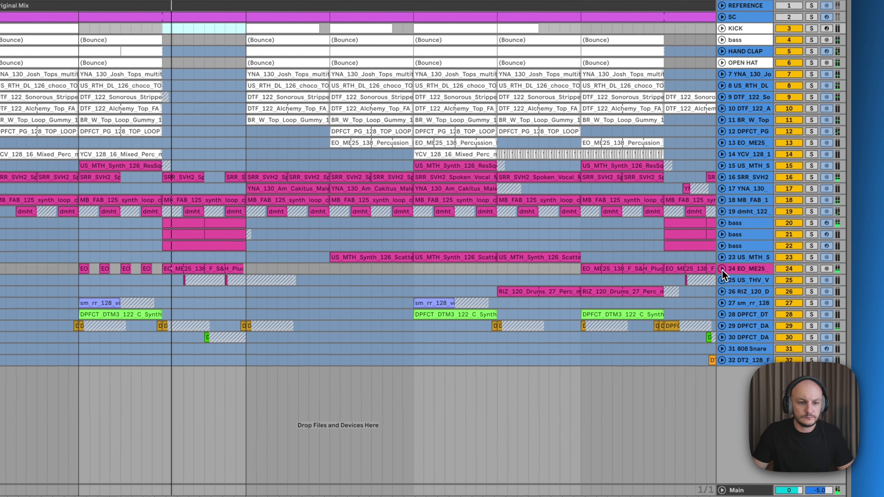
pyautogui.click(722, 325)
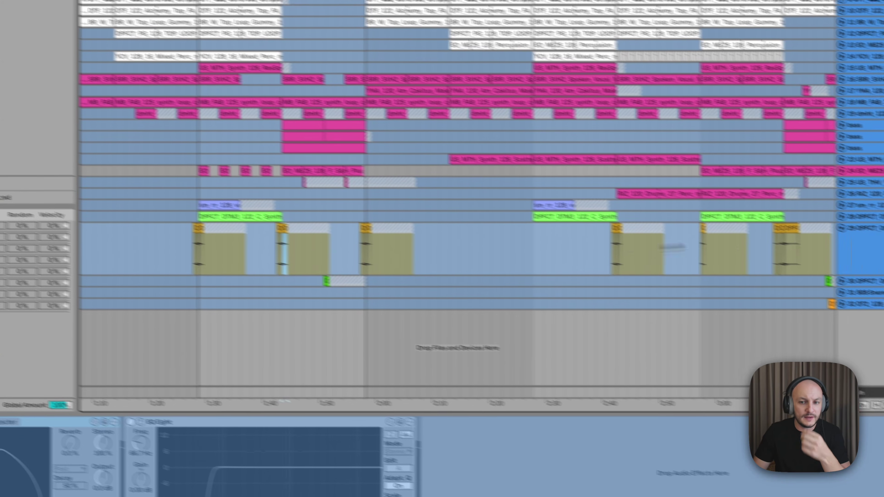
pyautogui.rightClick(882, 244)
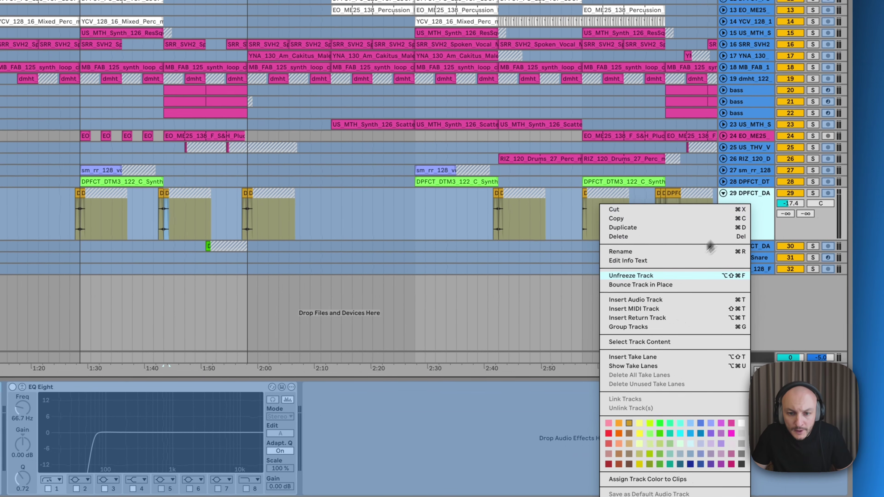
pyautogui.click(677, 275)
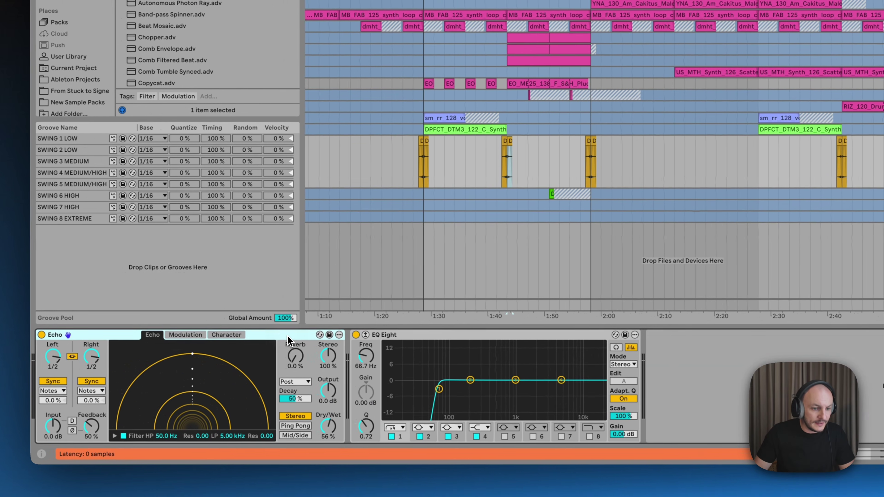
# - Raise the Echo feedback on track 29 to 99 % and try a shorter delay time while the transition at bar 57 plays
pyautogui.moveTo(97, 435); pyautogui.dragTo(96, 434)
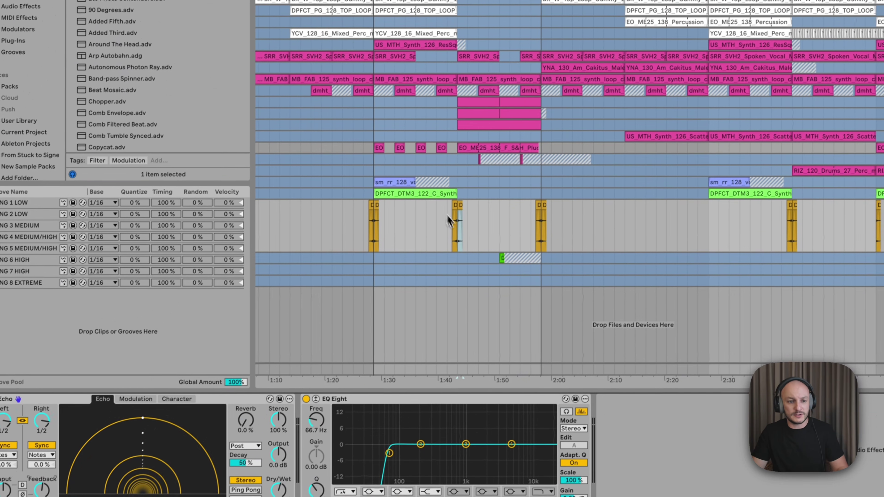
pyautogui.click(500, 163)
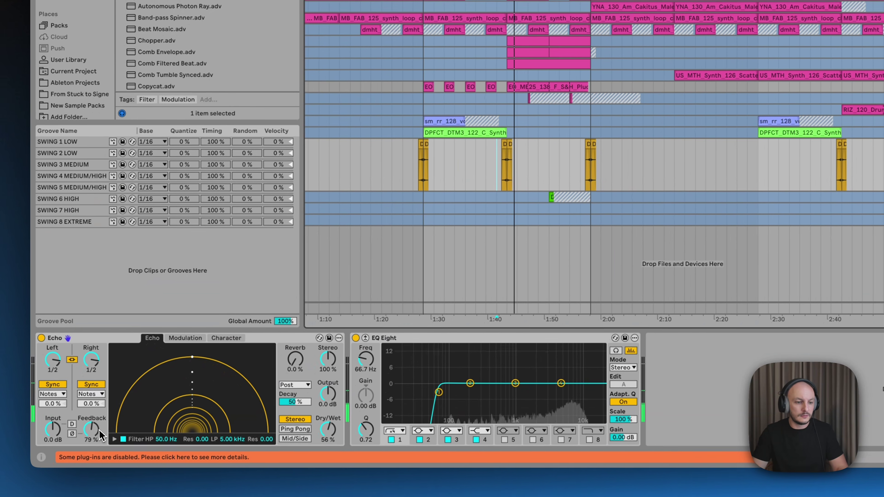
pyautogui.moveTo(100, 432); pyautogui.dragTo(100, 427)
pyautogui.scroll(2, 100, 432)
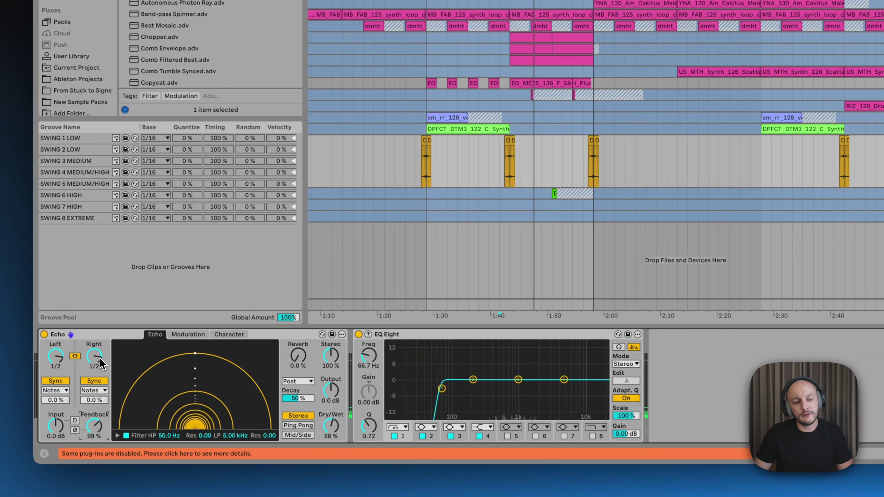
pyautogui.scroll(-1, 100, 364)
pyautogui.scroll(-1, 100, 368)
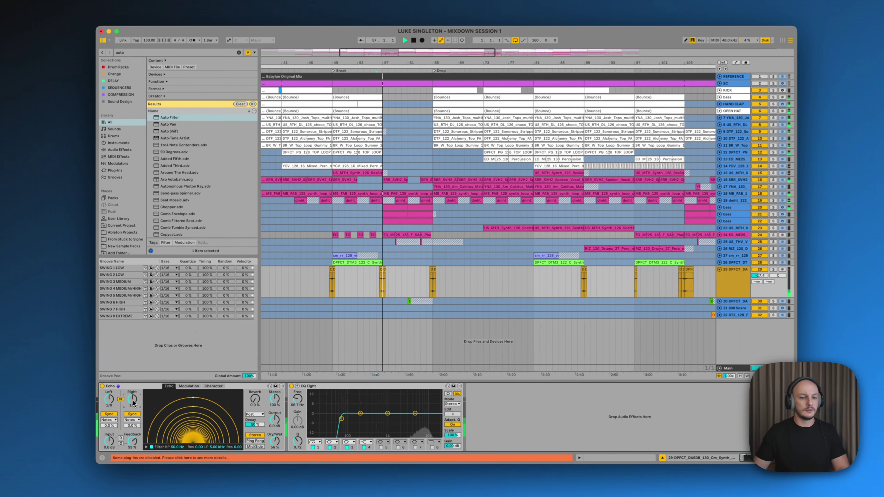
pyautogui.press('space')
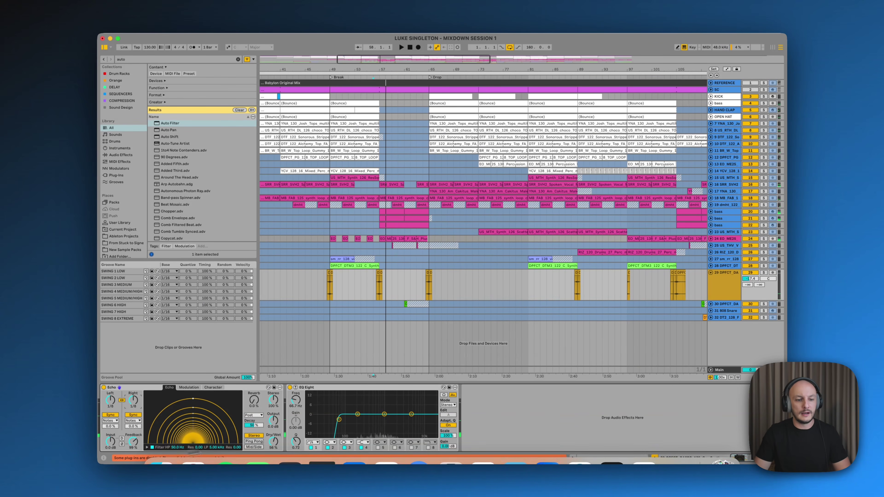
# - Play from just before bar 57 through the break to the Drop locator to check the transition
pyautogui.click(255, 441)
pyautogui.moveTo(275, 446); pyautogui.dragTo(266, 427)
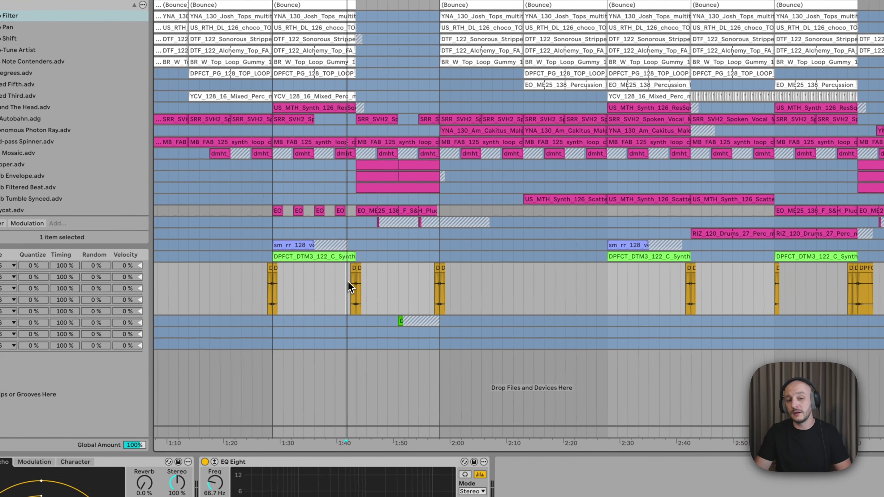
pyautogui.press('XF86AudioRaiseVolume')
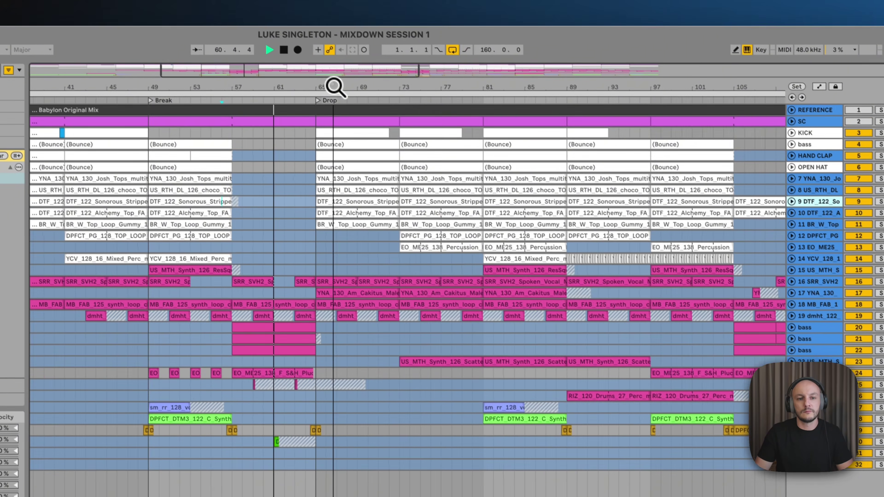
pyautogui.moveTo(289, 29); pyautogui.dragTo(288, 28)
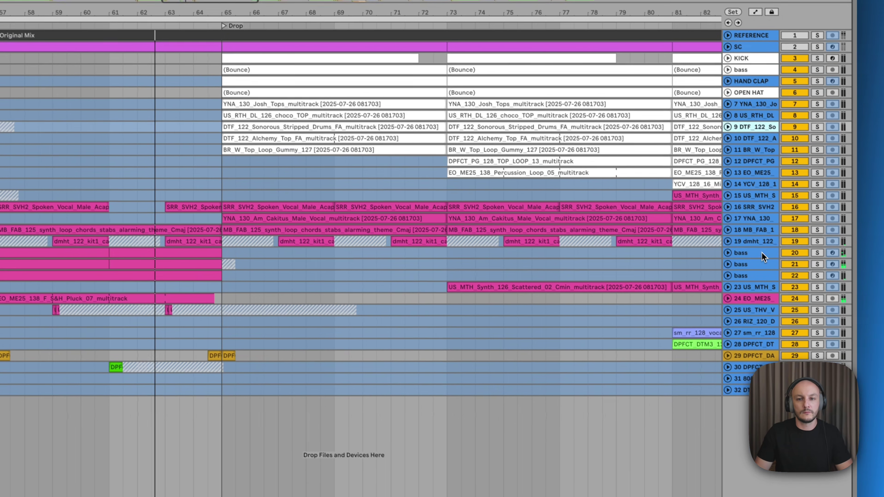
pyautogui.click(832, 334)
pyautogui.click(749, 178)
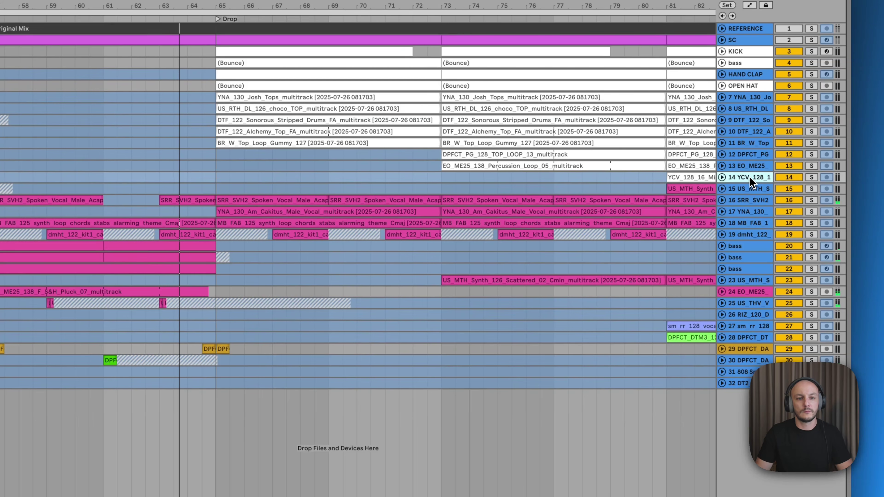
pyautogui.click(737, 190)
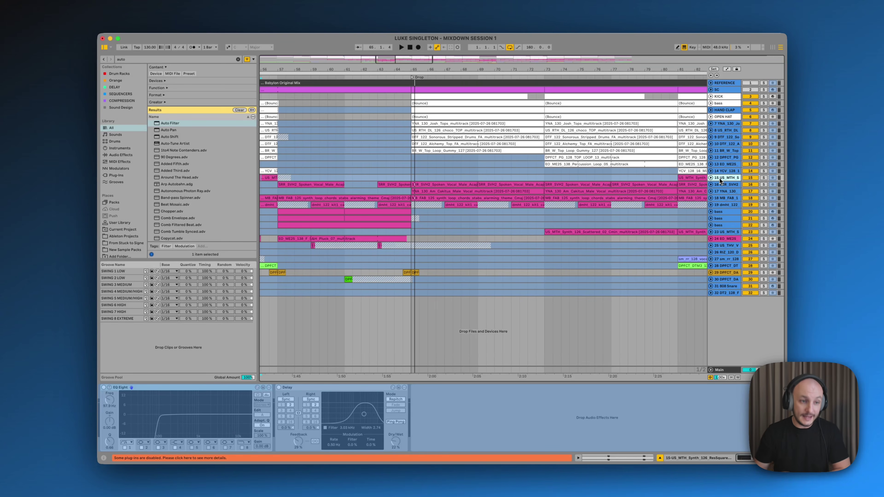
# - Clear the device search and search the New Sample Packs folder for "sfx"
pyautogui.click(238, 59)
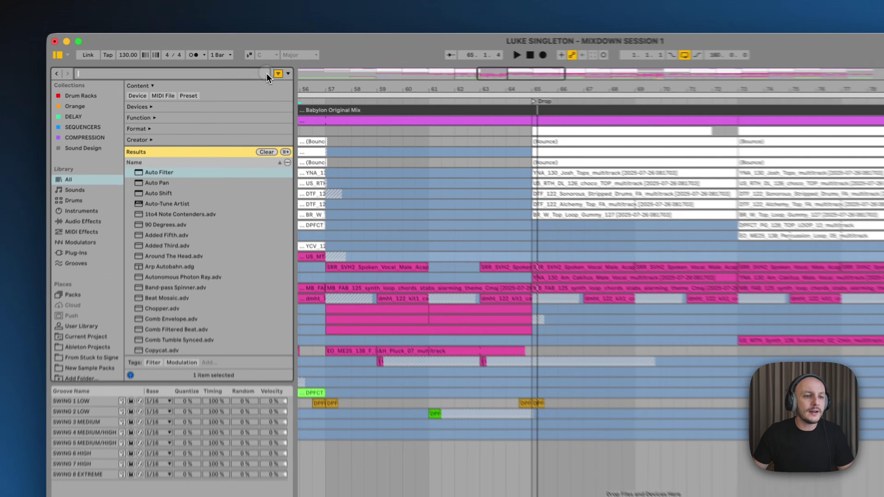
pyautogui.scroll(-1, 114, 188)
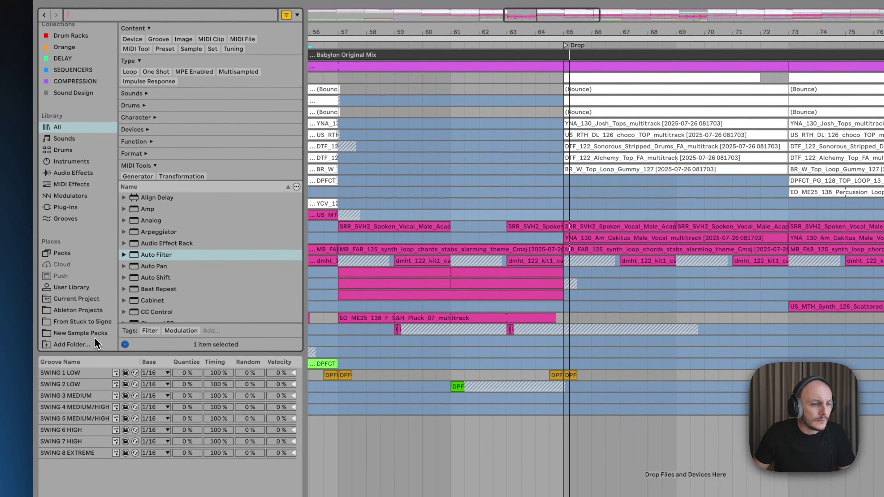
pyautogui.click(92, 395)
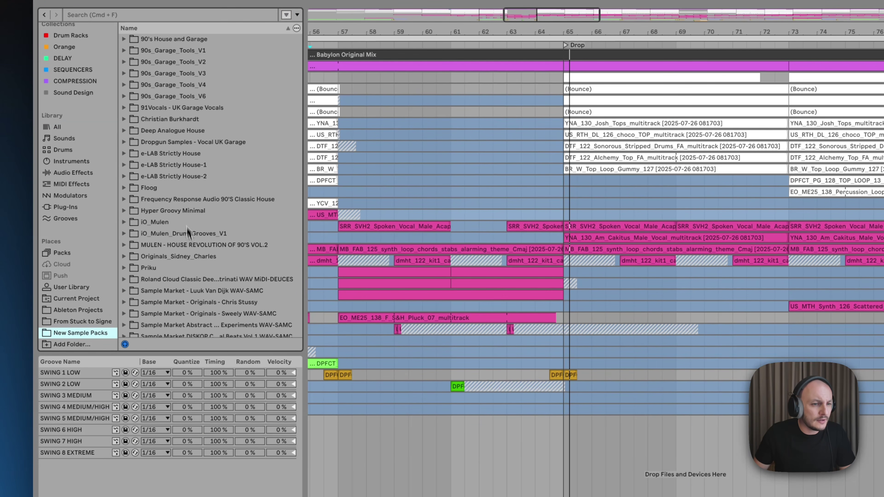
pyautogui.scroll(-3, 208, 157)
pyautogui.scroll(-4, 213, 127)
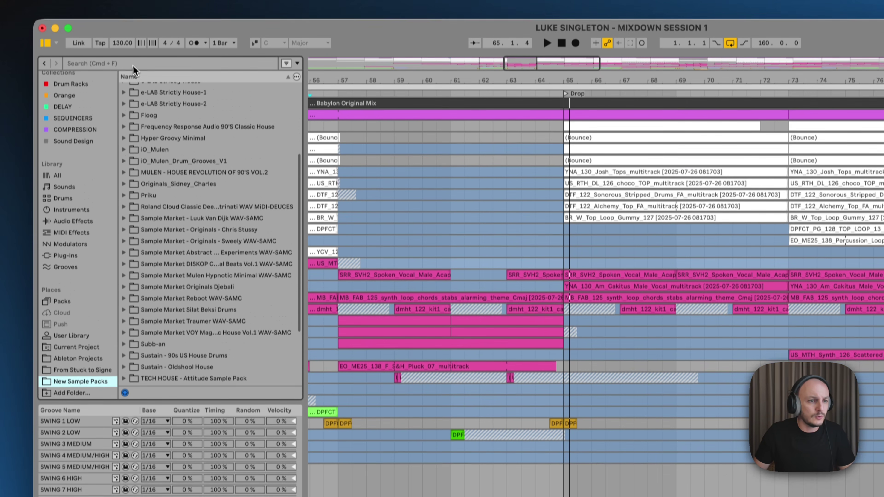
pyautogui.click(131, 14)
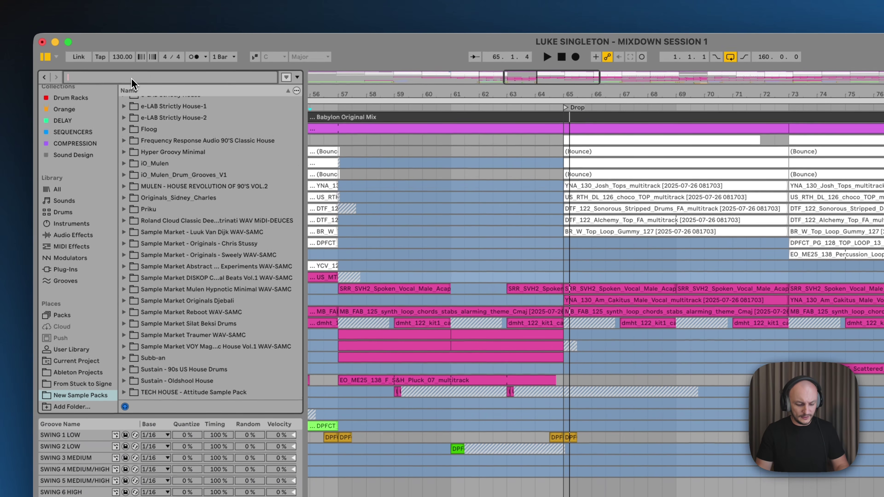
pyautogui.write('sfx')
pyautogui.click(124, 126)
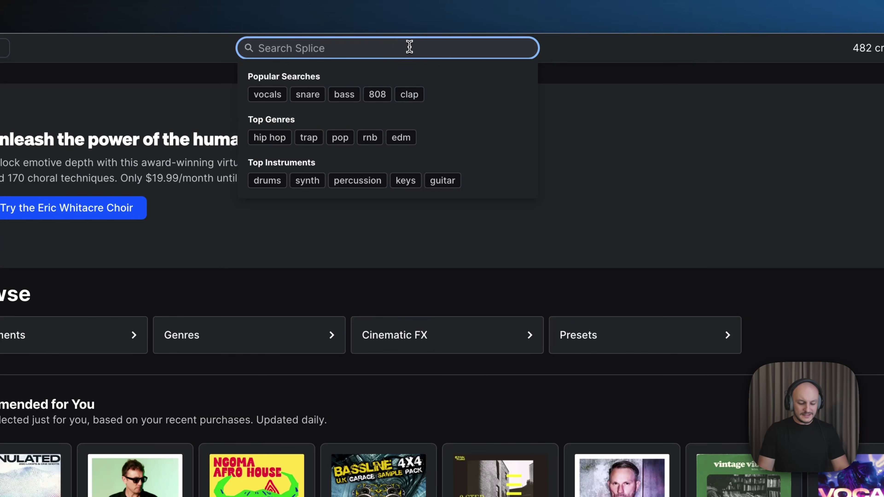
# - Switch to Splice, search for "riser" and filter the samples to One-Shots tagged risers
pyautogui.write('riser')
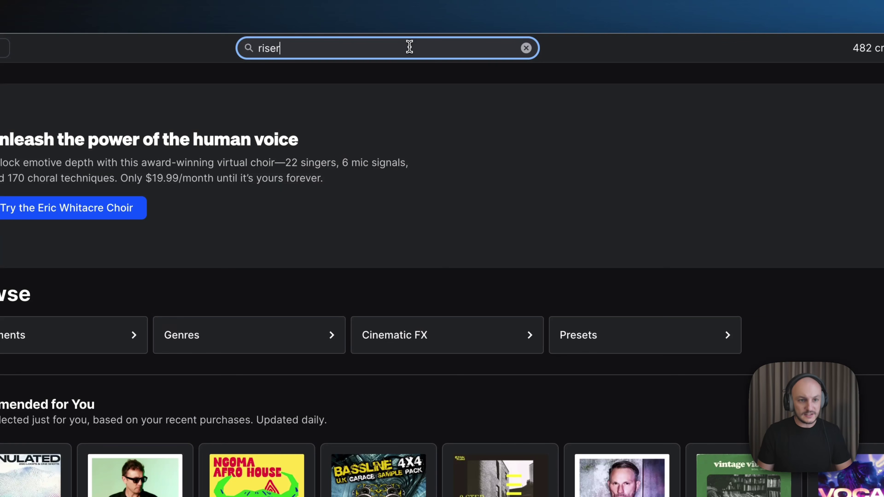
pyautogui.press('Return')
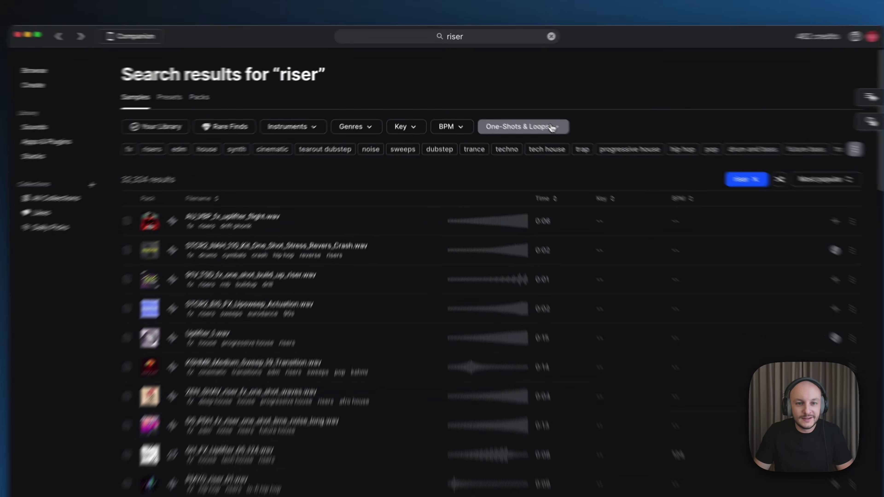
pyautogui.click(500, 113)
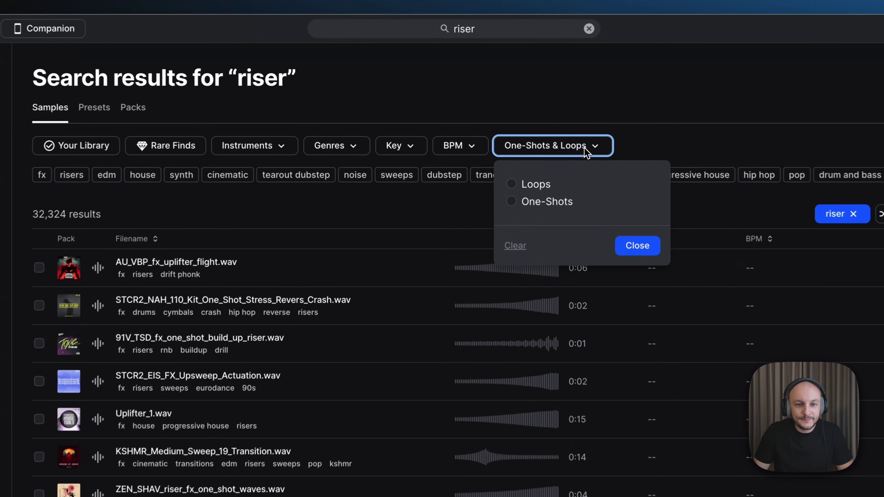
pyautogui.click(521, 204)
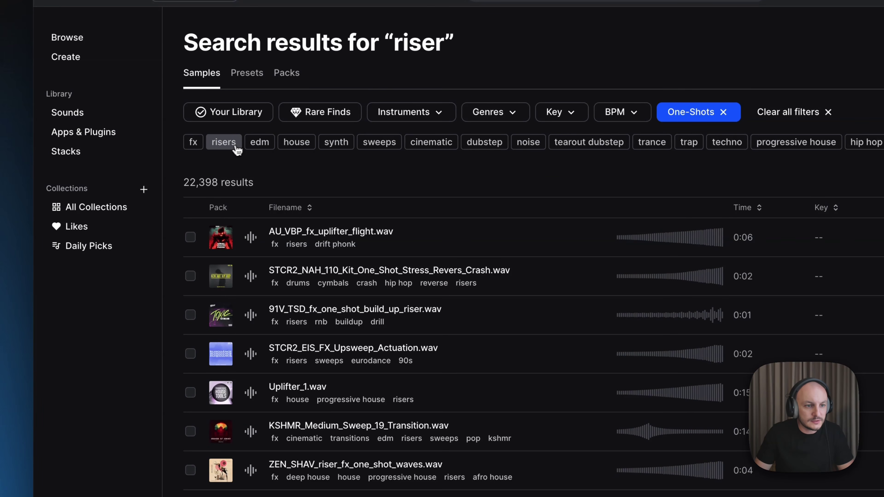
pyautogui.click(224, 142)
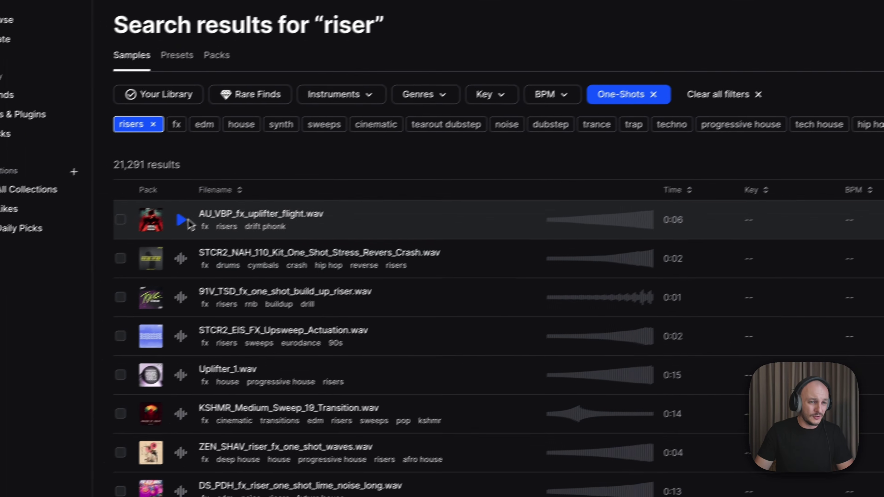
# - Audition the first two risers and place the STCR2_NAH_110 reverse crash sample on a new track around bar 62
pyautogui.click(181, 220)
pyautogui.click(182, 258)
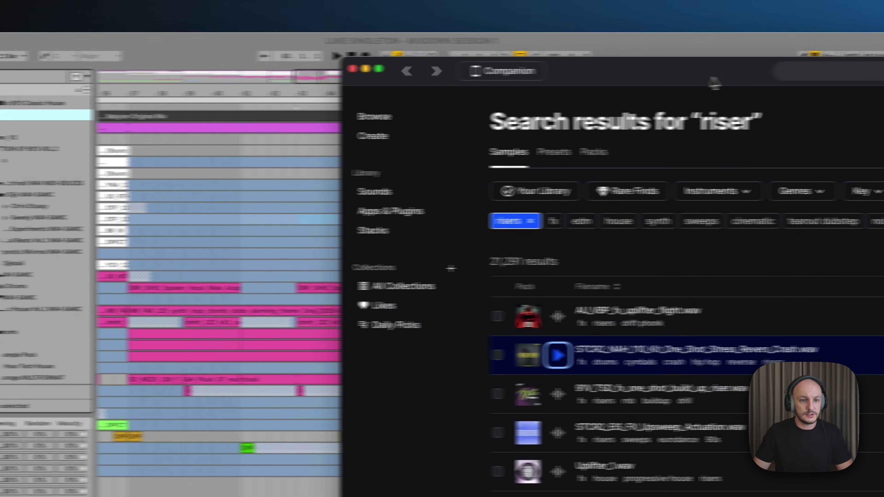
pyautogui.moveTo(712, 78); pyautogui.dragTo(725, 57)
pyautogui.moveTo(775, 349); pyautogui.dragTo(286, 364)
# - Audition further riser one-shots down the results list, through DS_PDH_fx_riser_one_shot_lime_noise_long.wav
pyautogui.click(593, 234)
pyautogui.scroll(-1, 595, 242)
pyautogui.click(493, 312)
pyautogui.scroll(-1, 496, 319)
pyautogui.click(497, 321)
pyautogui.scroll(-1, 497, 322)
pyautogui.click(497, 322)
pyautogui.scroll(-1, 498, 322)
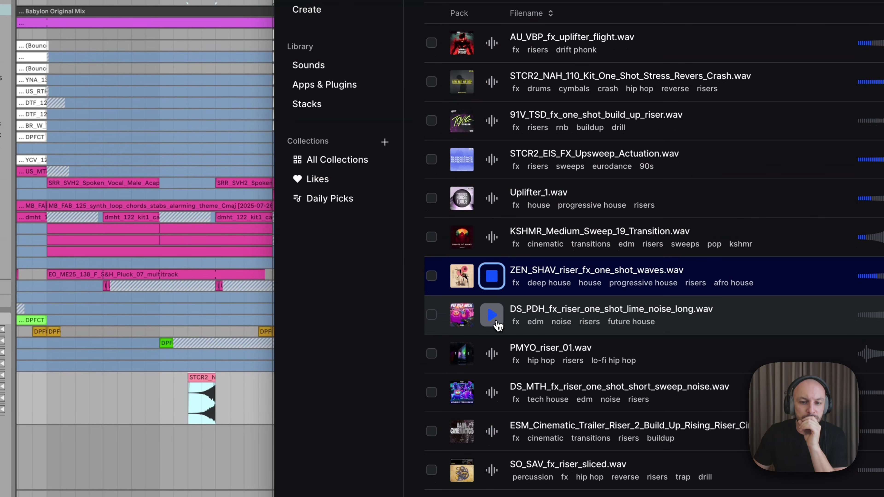
pyautogui.click(498, 325)
pyautogui.scroll(-1, 497, 324)
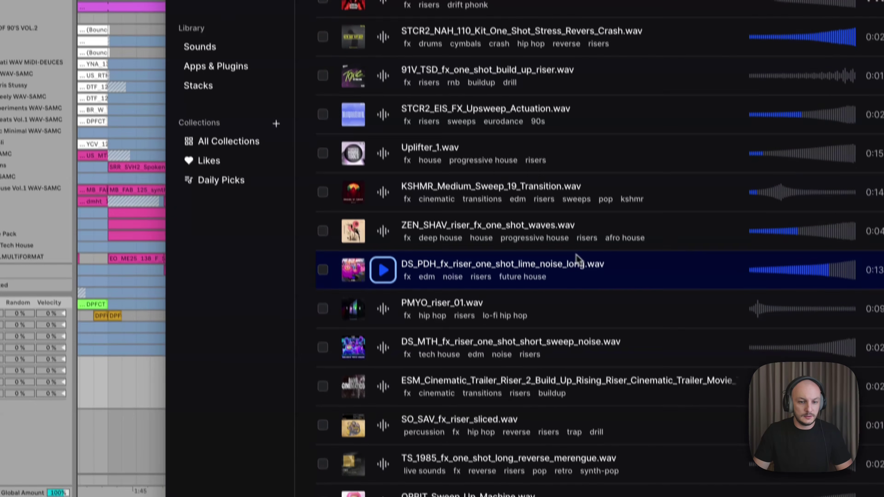
# - Place DS_PDH_fx_riser_one_shot_lime_noise_long on track 33 from bar 57 to 65 and lower the track volume to -44 dB during playback
pyautogui.moveTo(684, 278); pyautogui.dragTo(47, 384)
pyautogui.moveTo(279, 327); pyautogui.dragTo(278, 324)
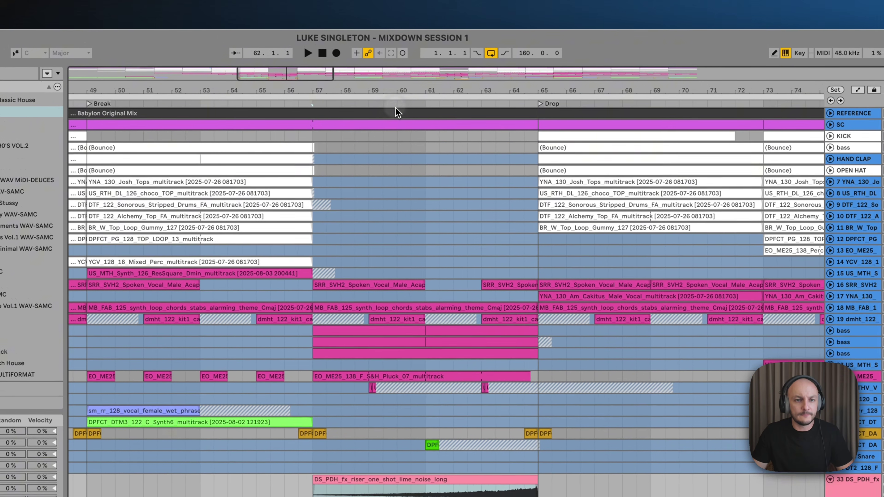
pyautogui.click(395, 107)
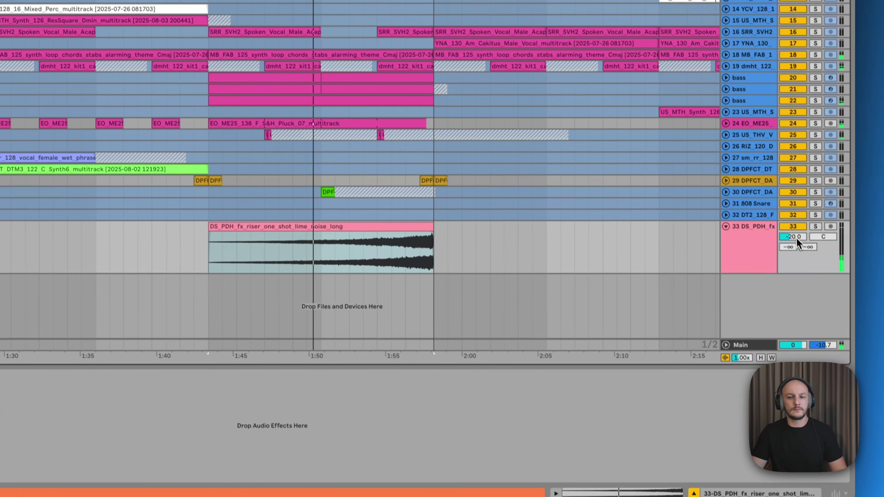
pyautogui.moveTo(797, 238); pyautogui.dragTo(791, 226)
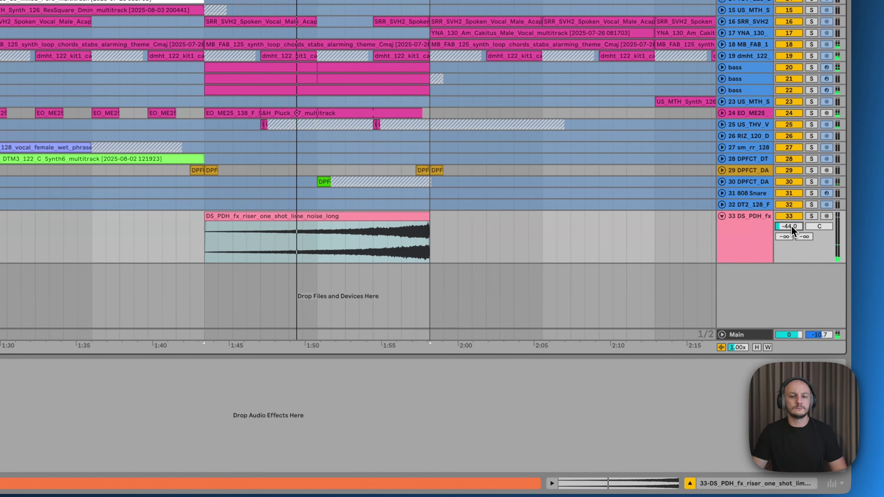
# - Try shortening the lime noise riser to start at bar 63, with its track volume at -43 dB
pyautogui.scroll(-6, 791, 225)
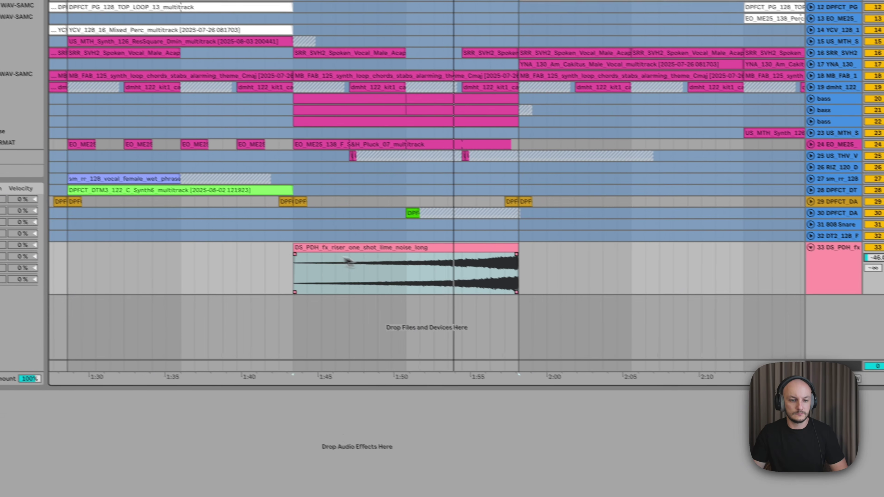
pyautogui.moveTo(205, 220); pyautogui.dragTo(358, 220)
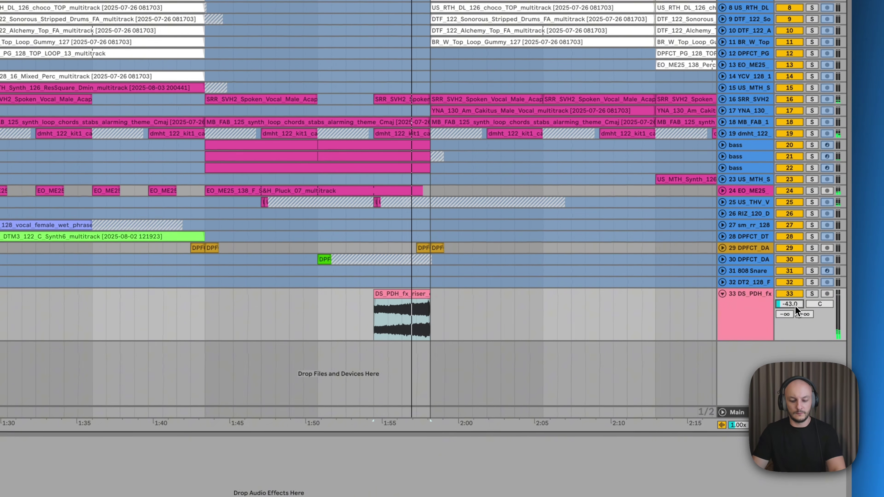
pyautogui.press('XF86AudioLowerVolume')
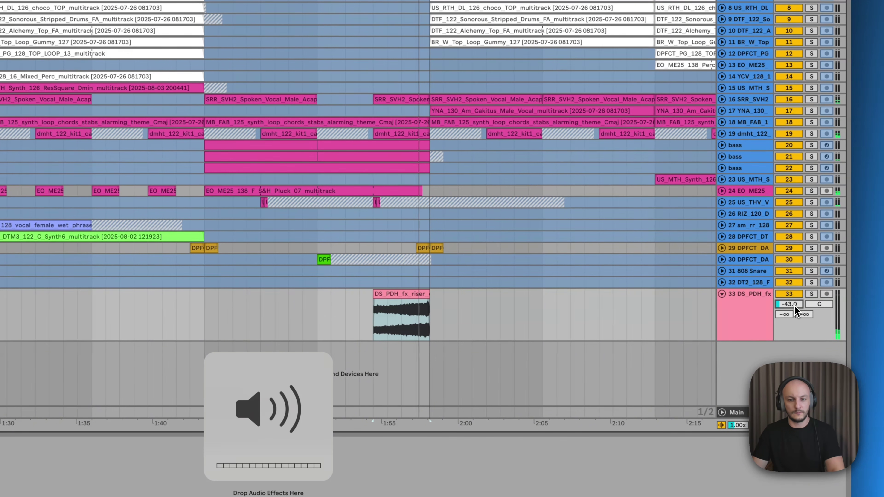
pyautogui.click(733, 320)
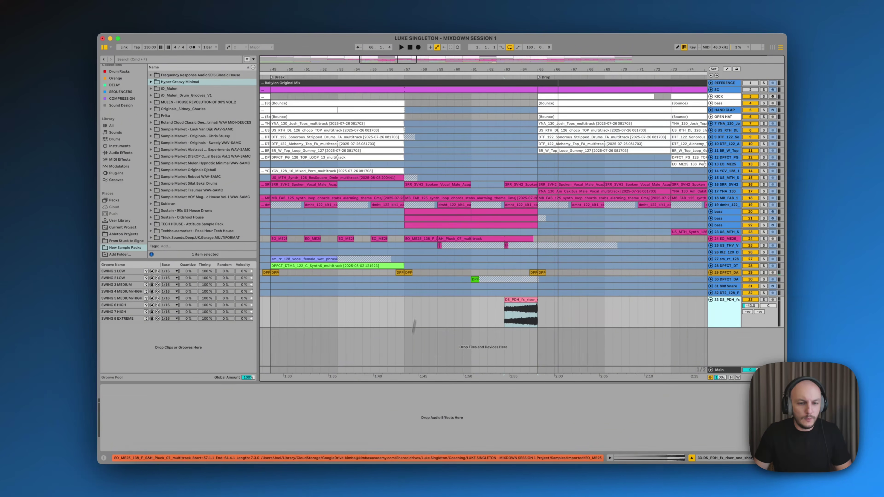
# - Undo back to the STCR2_NAH_110 reverse crash, move it to bars 64–65 and lower its track volume to -33.2 dB
pyautogui.press('super+z')
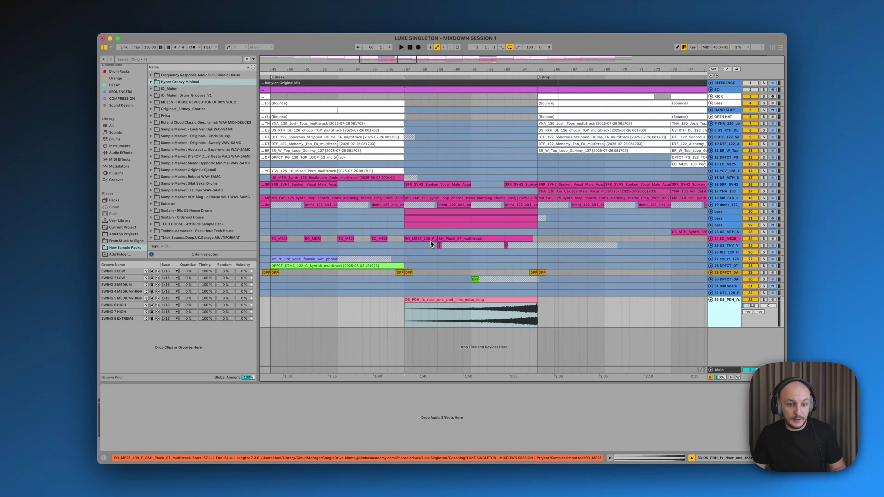
pyautogui.press('super+z')
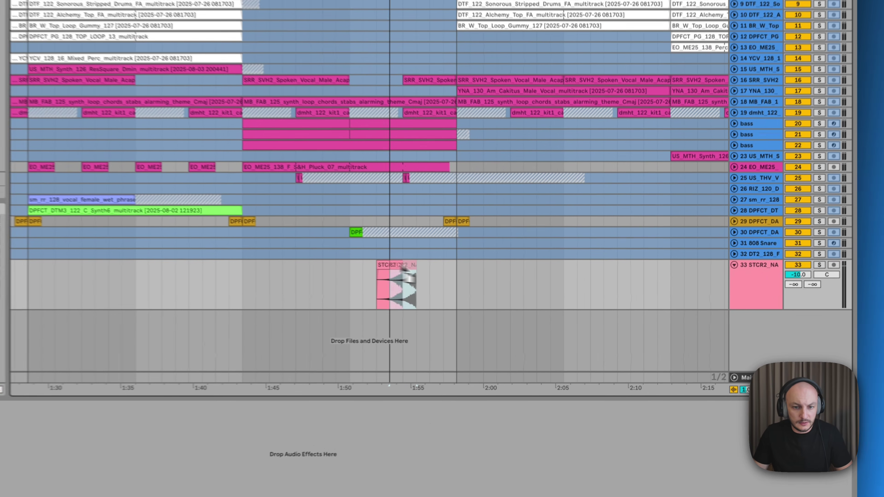
pyautogui.moveTo(401, 266); pyautogui.dragTo(446, 266)
pyautogui.press('space')
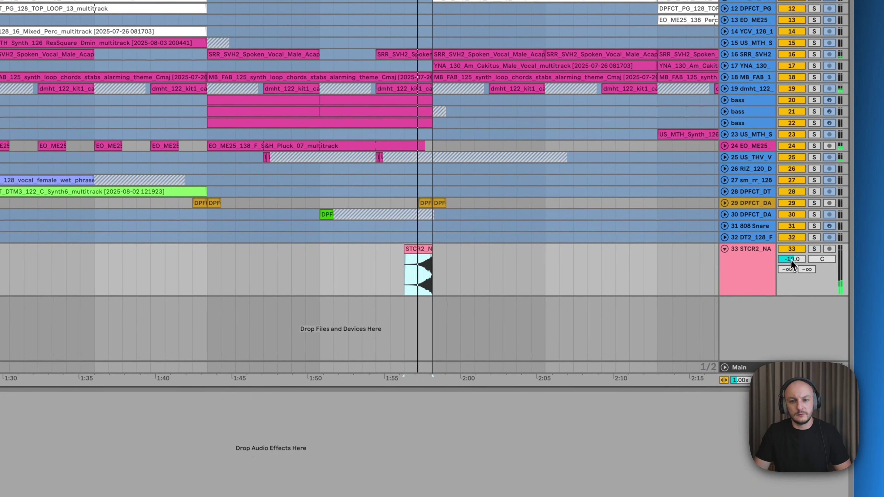
pyautogui.moveTo(792, 260); pyautogui.dragTo(790, 258)
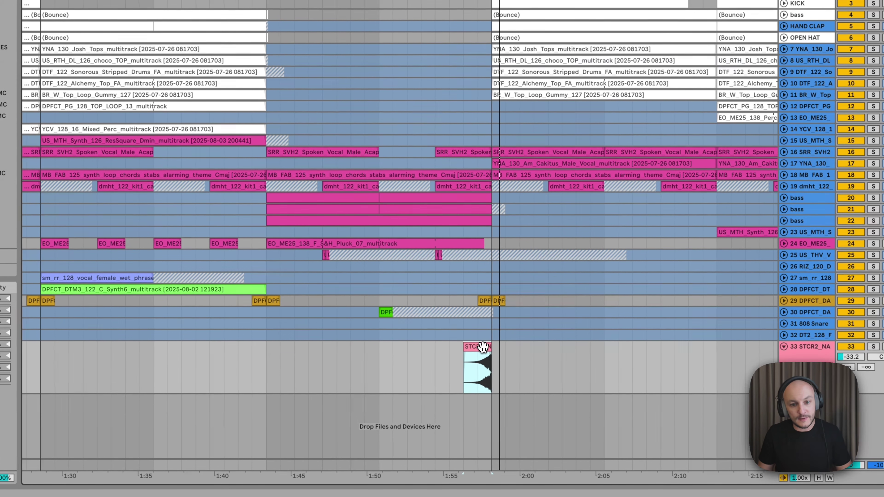
# - Duplicate the reverse crash clip onto the start of the drop at bar 65 and reverse the copy
pyautogui.hotkey('ctrl', 'd')
pyautogui.rightClick(507, 346)
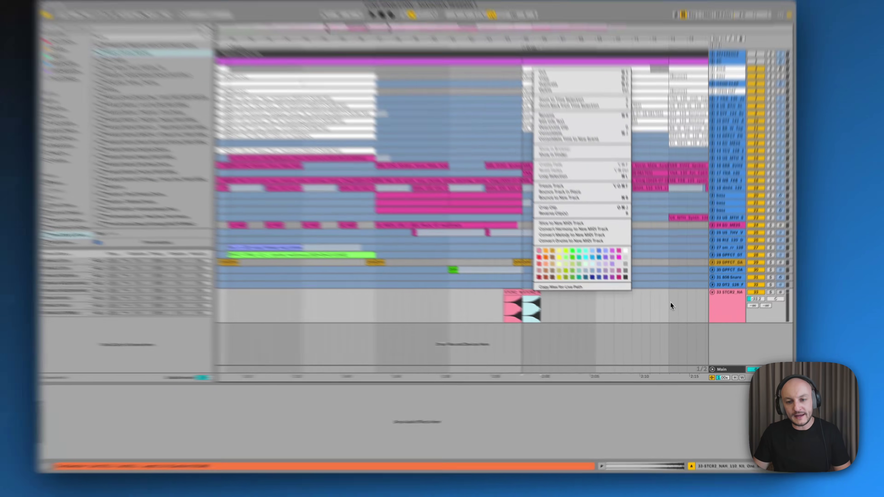
pyautogui.click(673, 306)
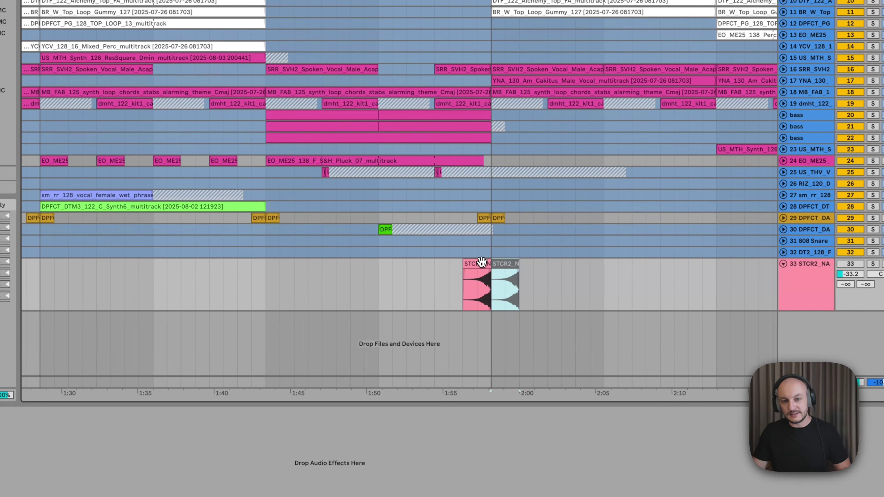
pyautogui.click(482, 263)
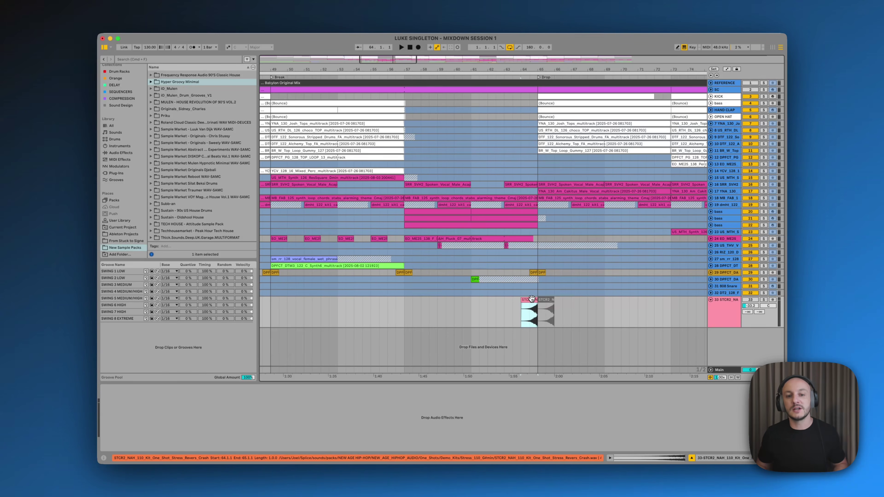
pyautogui.click(543, 299)
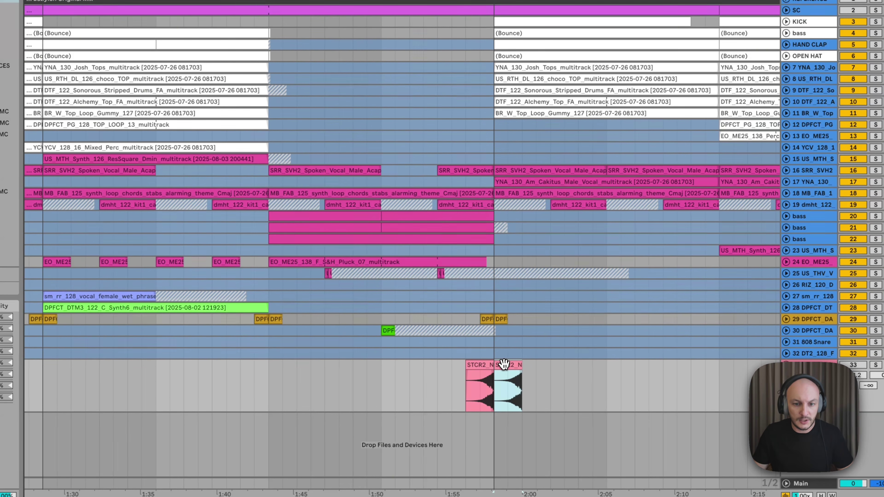
pyautogui.rightClick(514, 364)
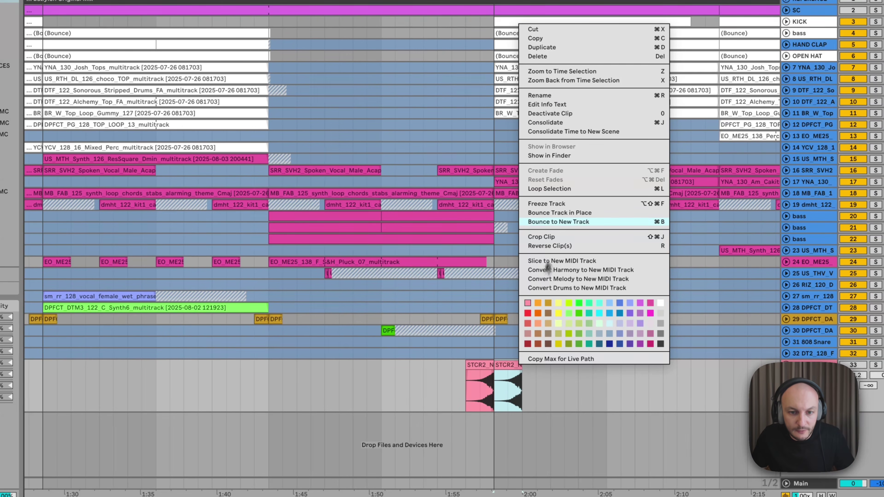
pyautogui.click(566, 248)
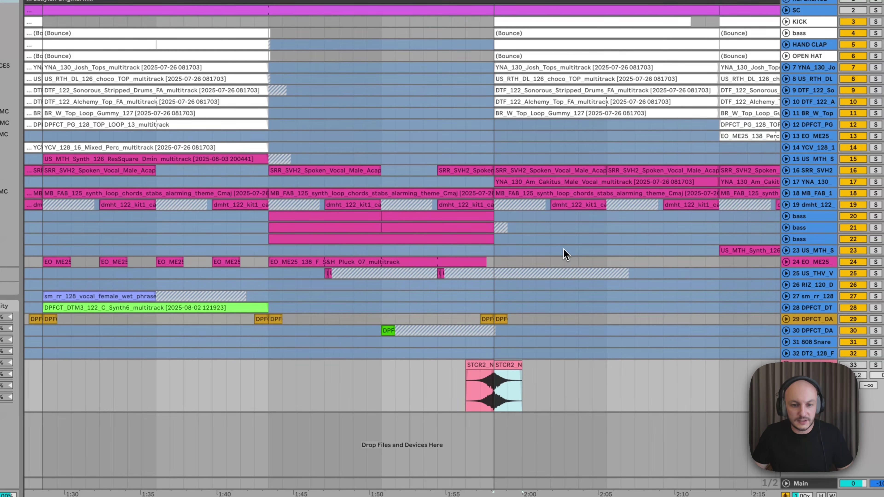
# - Find and add Utility to track 33, lower its gain to -7.22 dB and show the gain automation
pyautogui.click(485, 366)
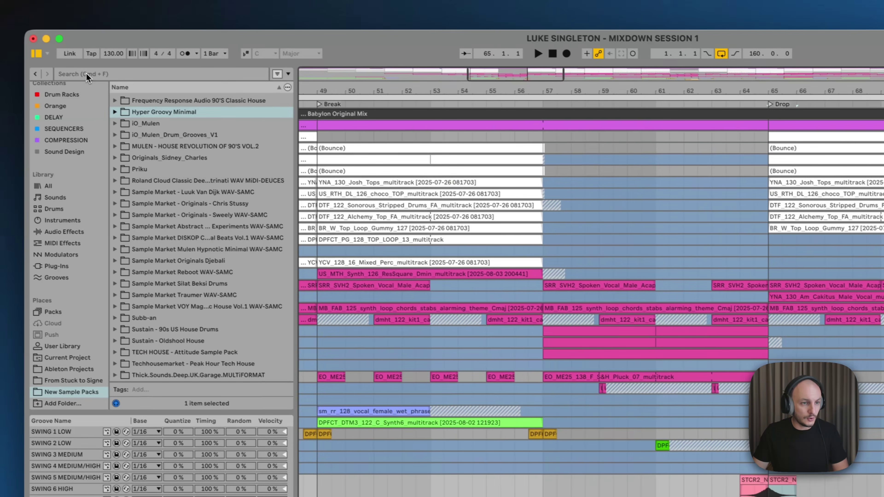
pyautogui.click(94, 77)
pyautogui.write('uti')
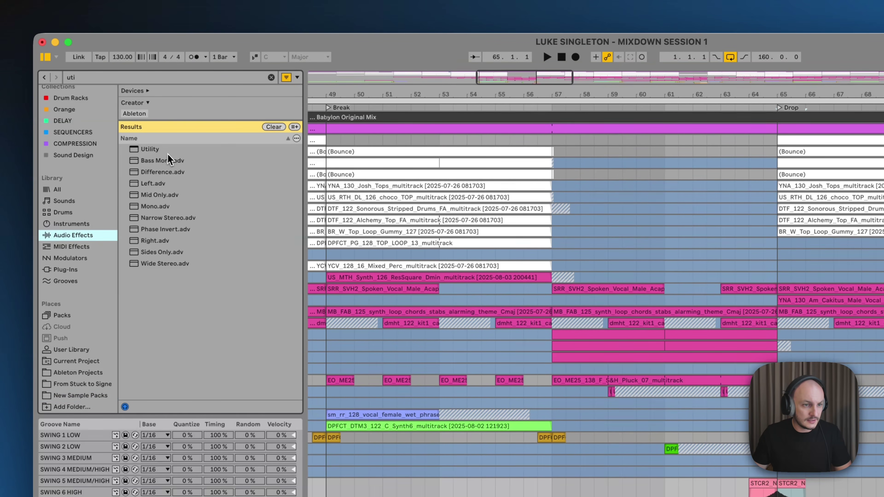
pyautogui.click(150, 148)
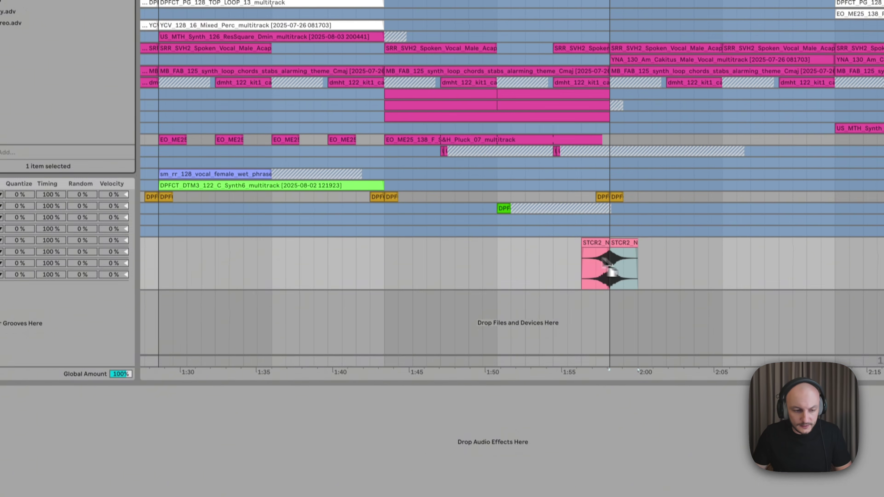
pyautogui.moveTo(604, 260); pyautogui.dragTo(607, 263)
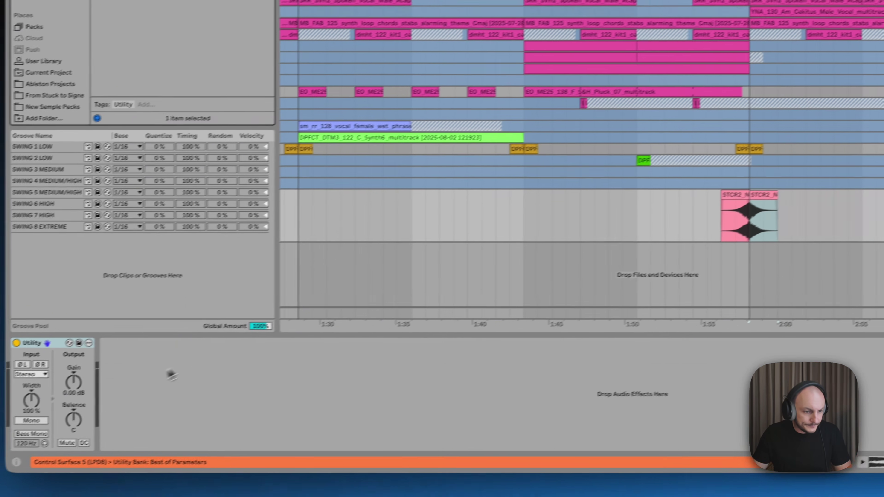
pyautogui.moveTo(98, 374); pyautogui.dragTo(99, 375)
pyautogui.rightClick(100, 375)
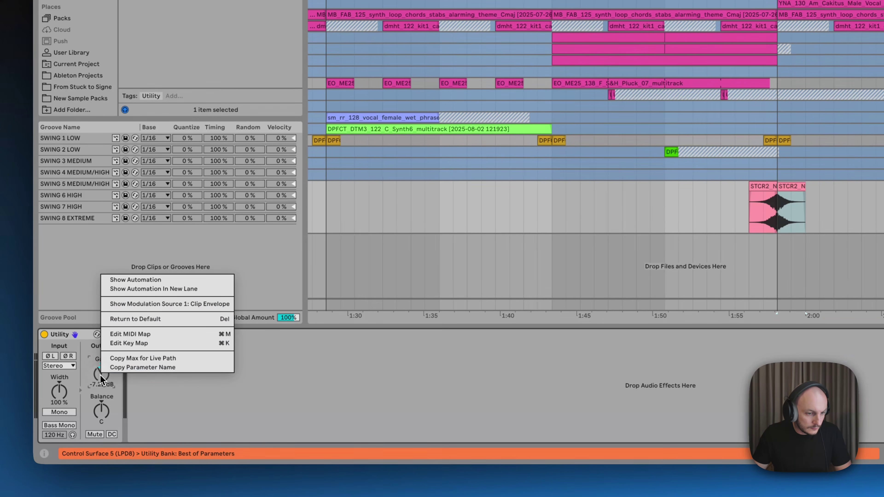
pyautogui.click(118, 279)
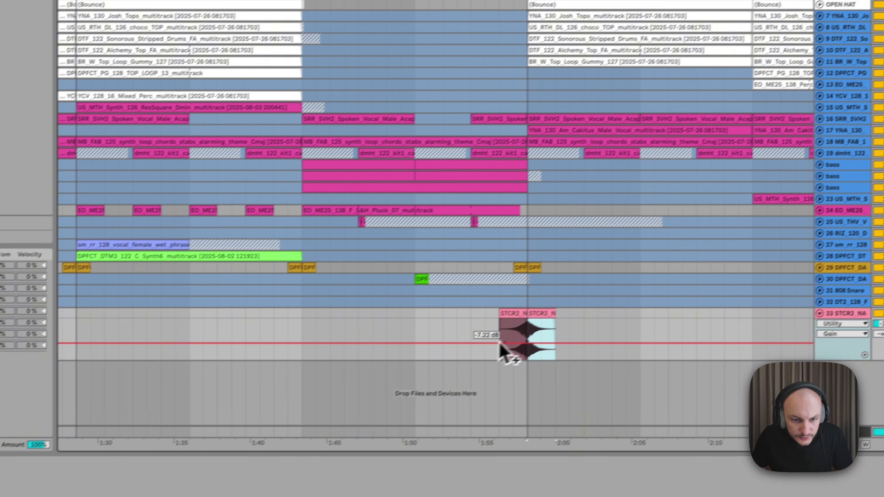
# - Automate Utility's gain to rise from -7.22 dB at bar 64 to 6.36 dB at bar 65, with an end point near bar 66
pyautogui.click(499, 343)
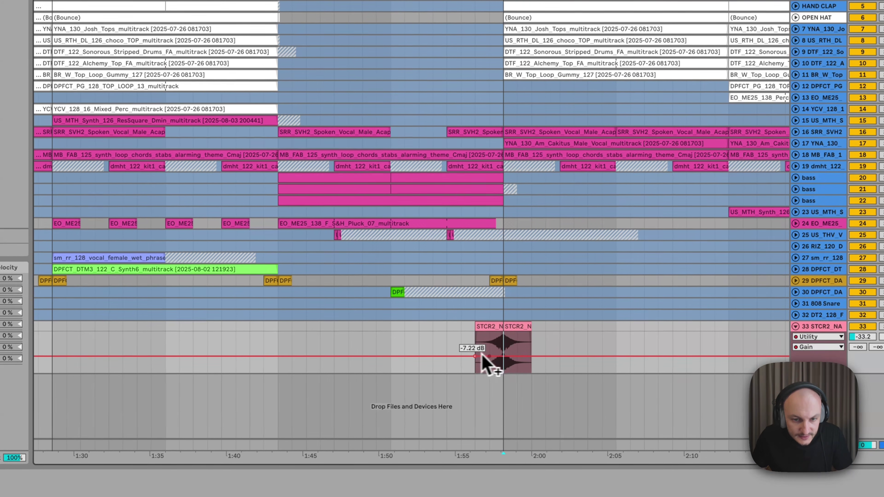
pyautogui.click(527, 343)
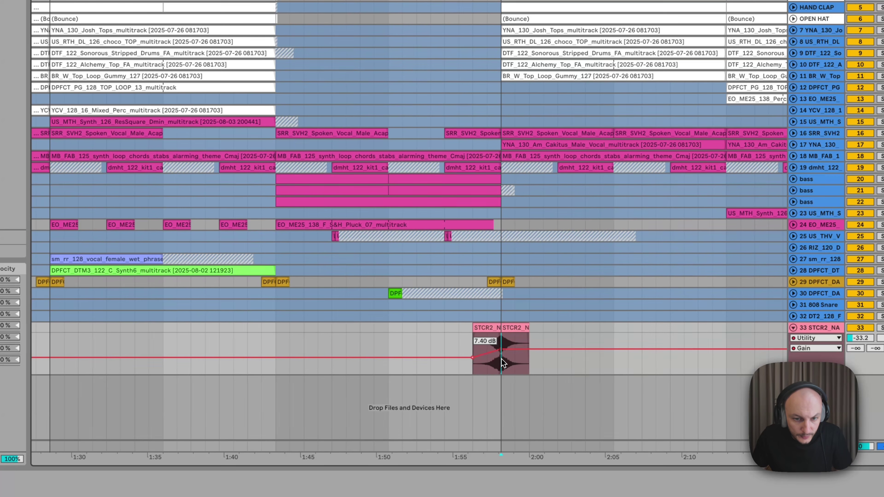
pyautogui.moveTo(507, 346); pyautogui.dragTo(507, 347)
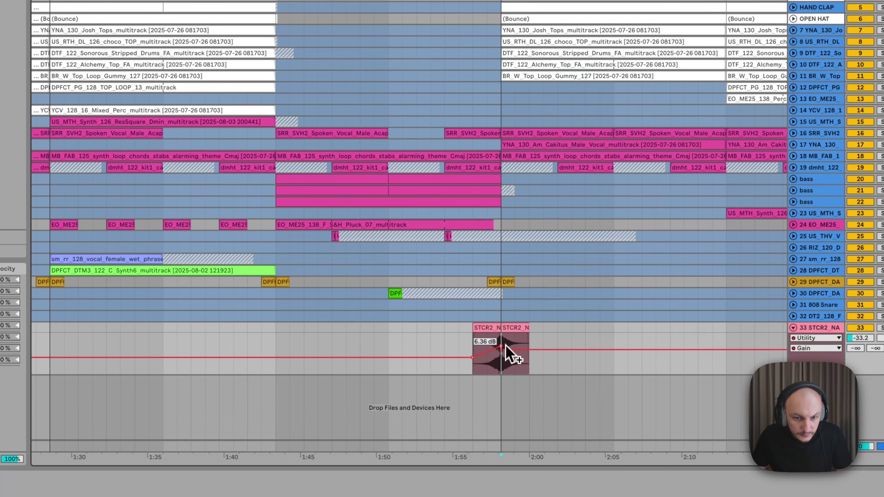
pyautogui.moveTo(528, 349); pyautogui.dragTo(532, 351)
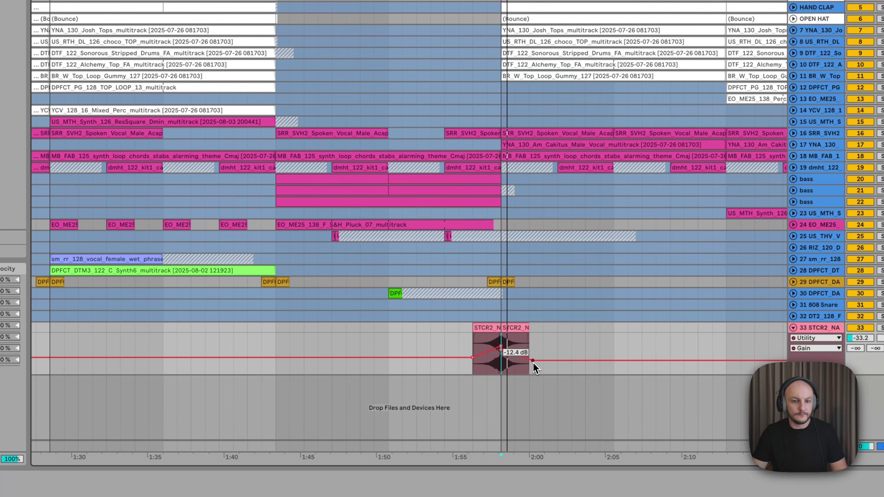
pyautogui.click(486, 327)
pyautogui.moveTo(534, 362); pyautogui.dragTo(534, 355)
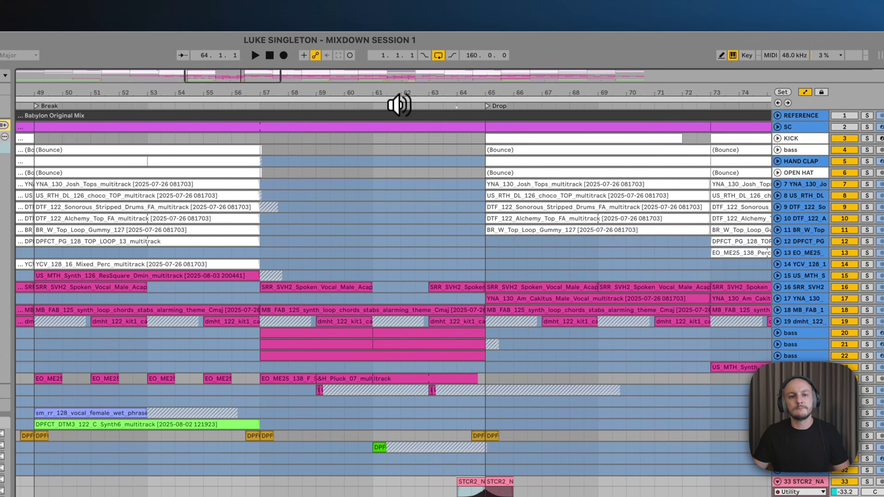
# - Play the transition into the drop and lower the crash track's volume to -35.6 dB
pyautogui.click(400, 105)
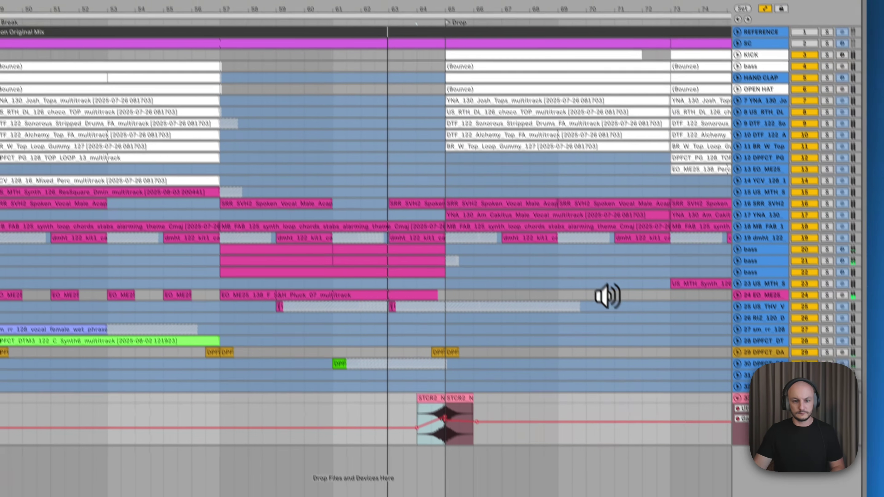
pyautogui.press('XF86AudioRaiseVolume')
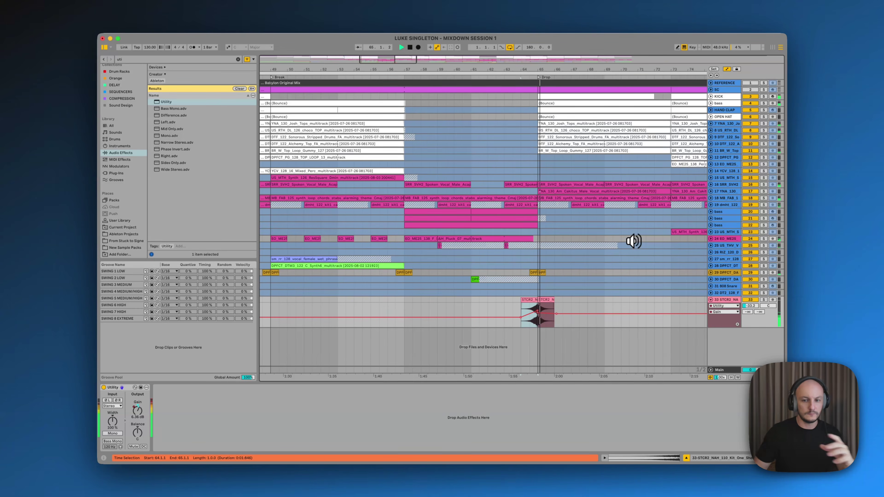
pyautogui.hscroll(3, 634, 241)
pyautogui.moveTo(749, 306); pyautogui.dragTo(749, 307)
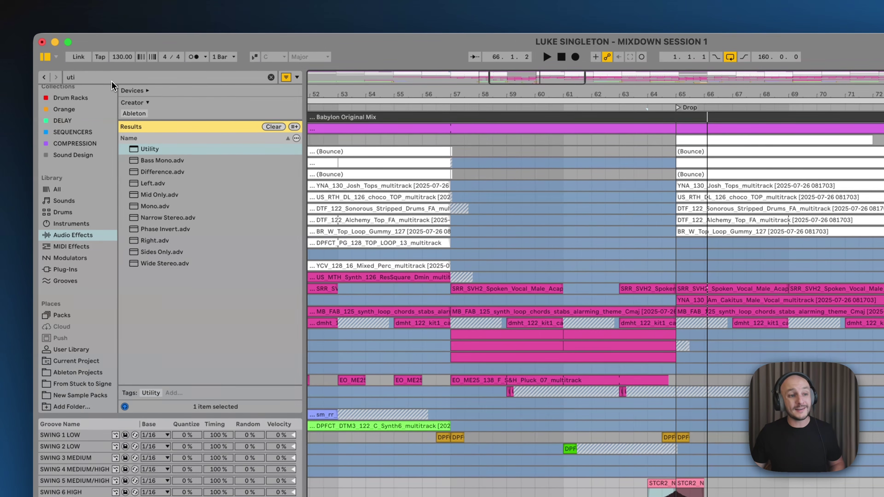
# - Find and add Echo to the crash track after Utility, and collapse the track in the arrangement
pyautogui.press('super+f')
pyautogui.write('echo')
pyautogui.moveTo(153, 151); pyautogui.dragTo(696, 493)
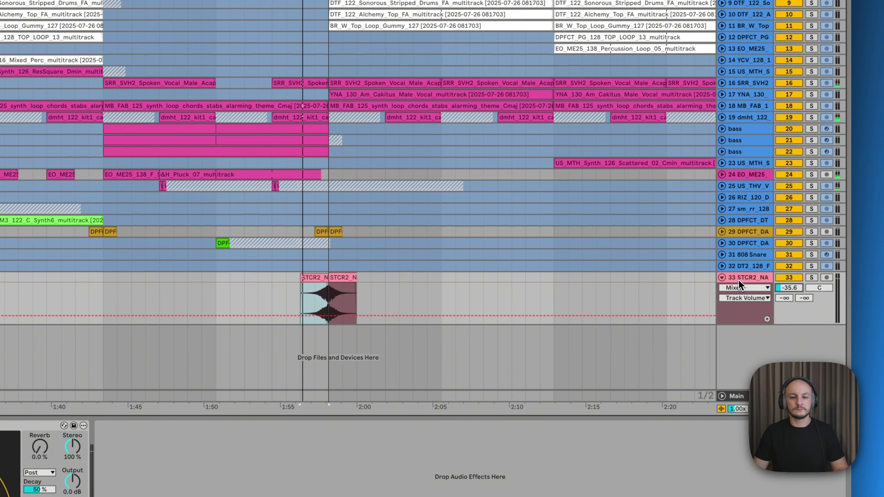
pyautogui.click(741, 280)
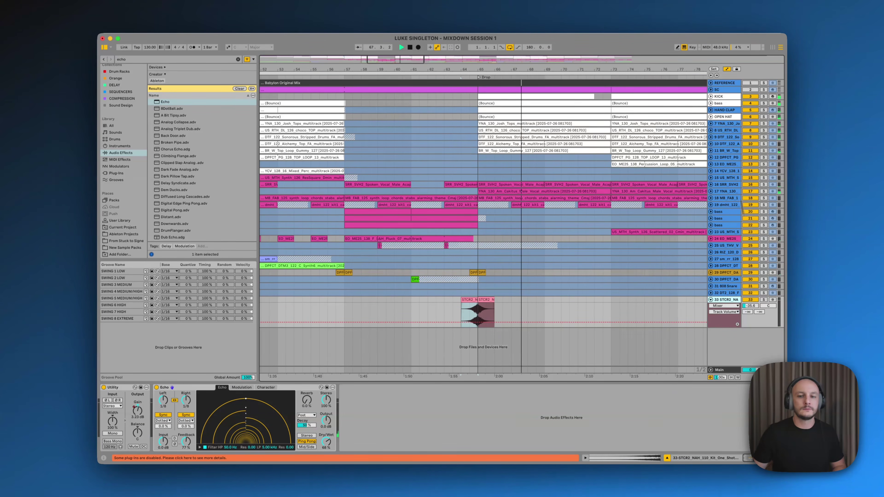
pyautogui.click(710, 300)
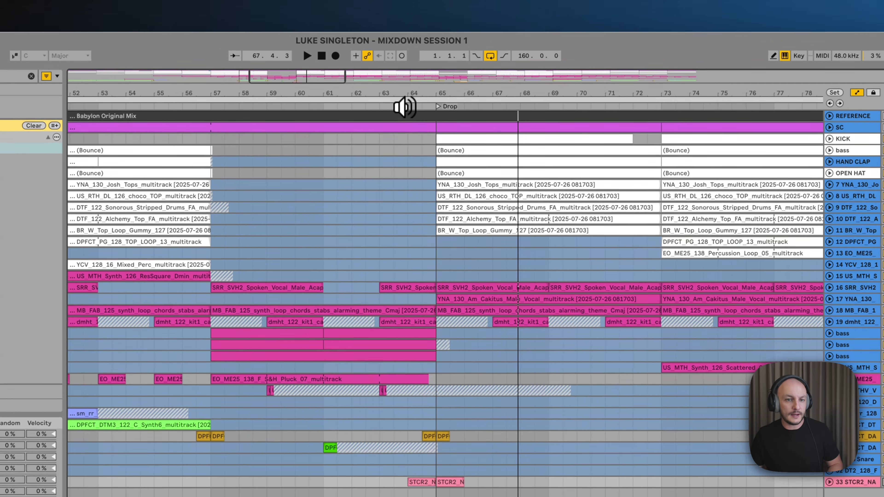
# - Play the end of the break into the drop and review the arrangement around the new crash effects
pyautogui.click(404, 107)
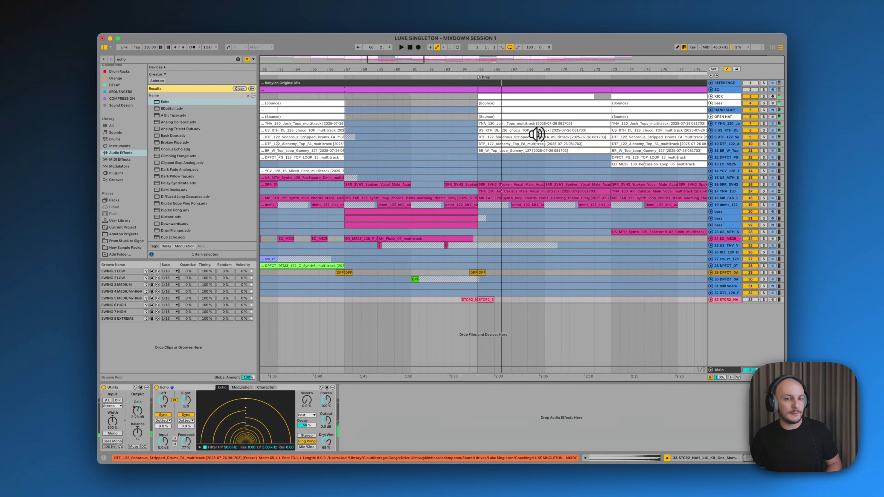
pyautogui.click(750, 300)
pyautogui.press('space')
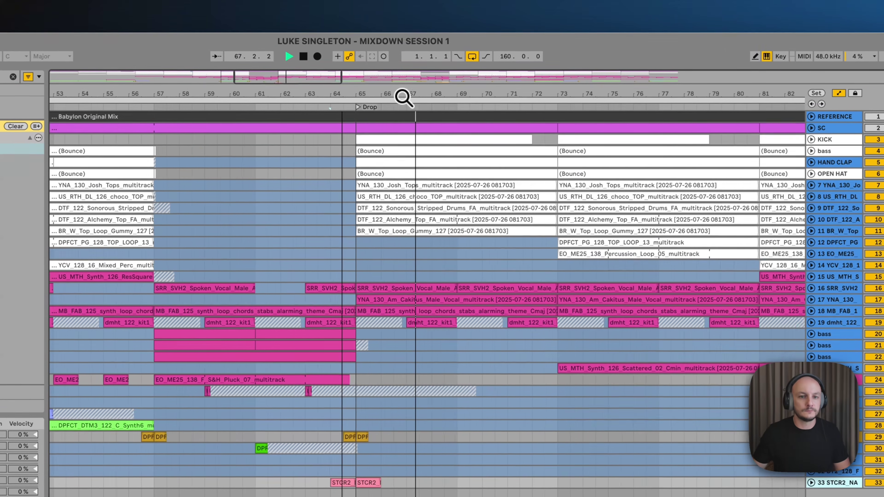
pyautogui.scroll(-5, 403, 97)
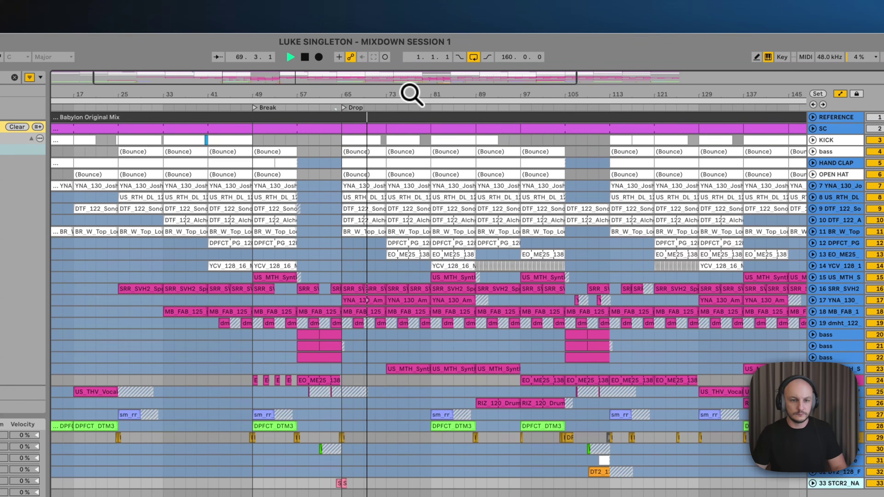
pyautogui.scroll(5, 404, 95)
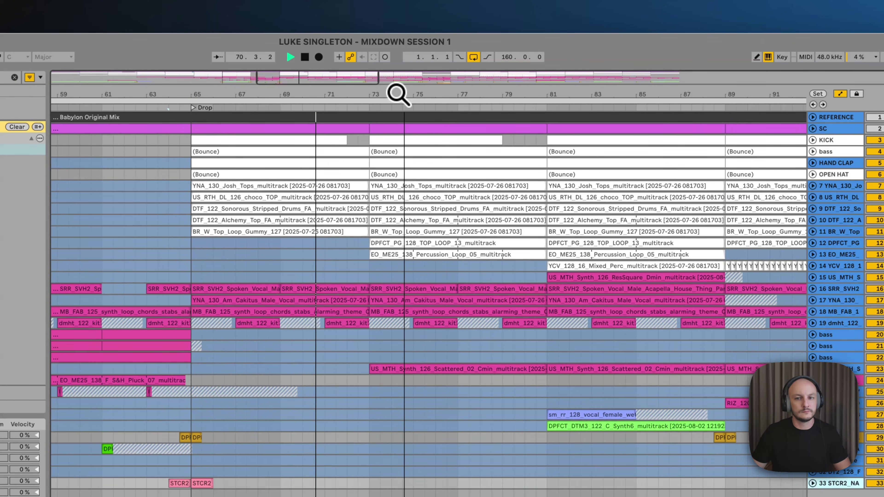
# - Extend the first drop kick clip to bar 73, split it at bar 72, and open the last bar for note editing
pyautogui.click(784, 140)
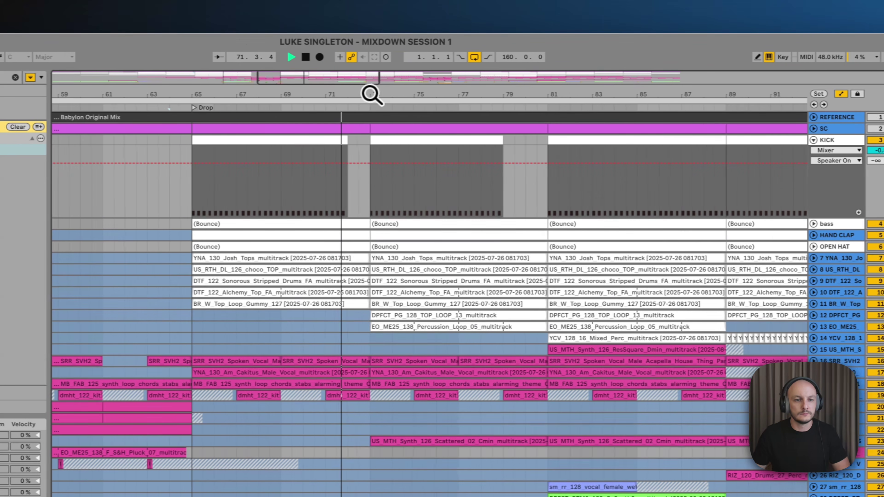
pyautogui.scroll(3, 341, 96)
pyautogui.scroll(4, 380, 95)
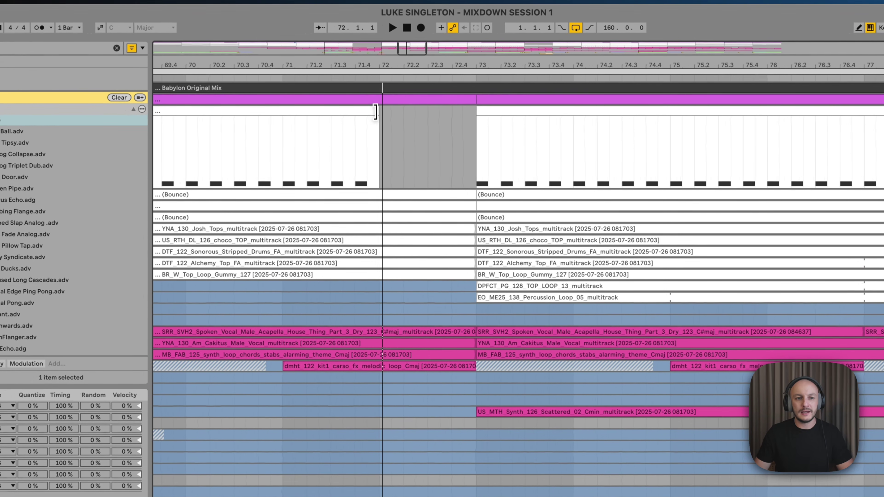
pyautogui.moveTo(376, 112); pyautogui.dragTo(473, 109)
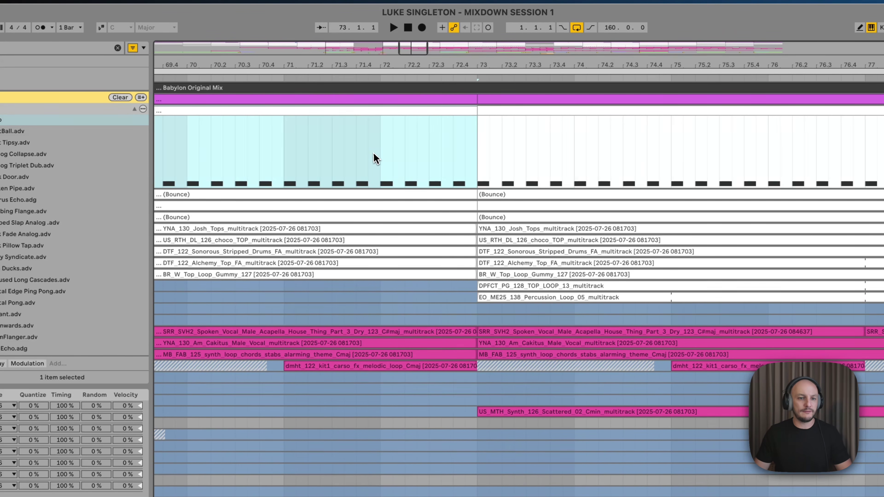
pyautogui.click(380, 152)
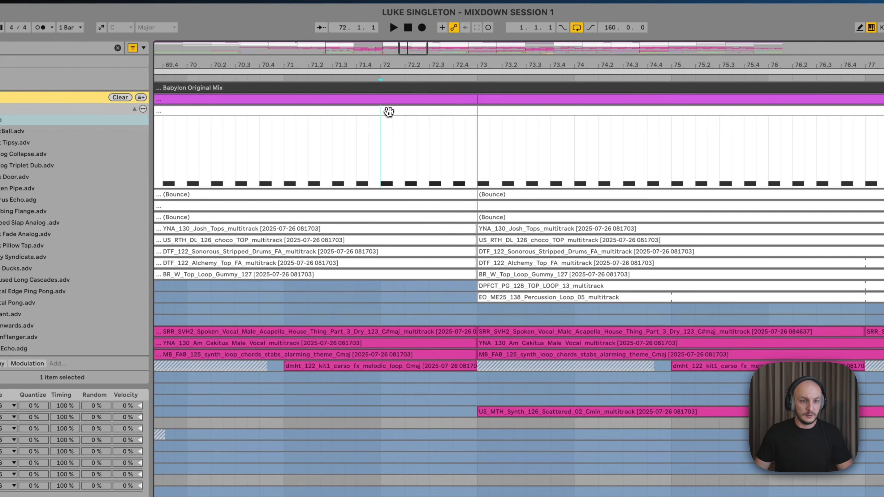
pyautogui.click(389, 112)
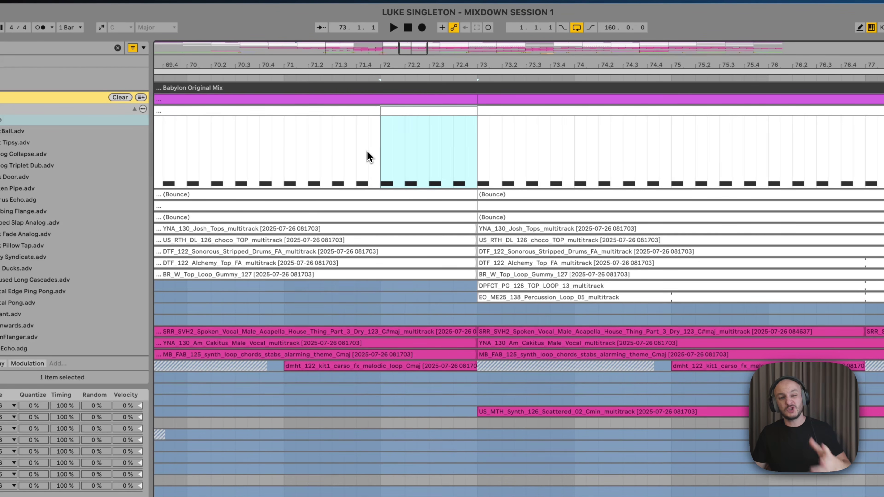
pyautogui.doubleClick(415, 115)
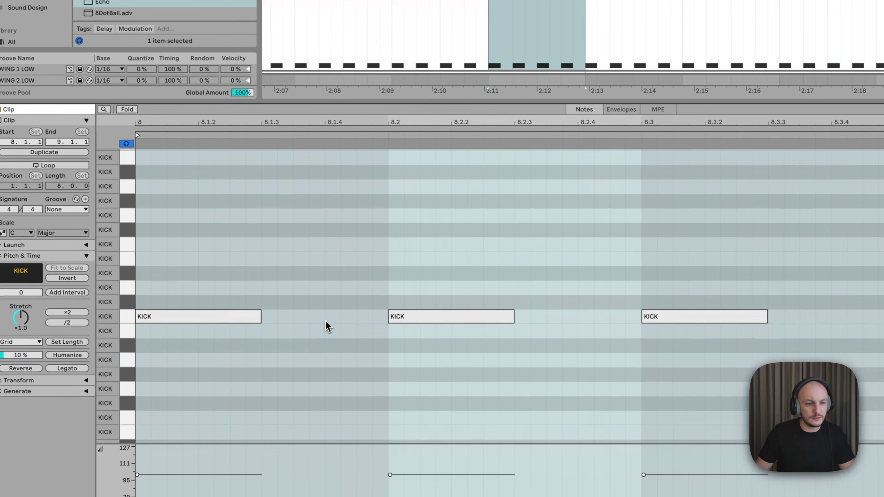
# - Add a short kick note just before beat 8.3, shorten the kick at 8.3, and add another kick at 8.3.3
pyautogui.doubleClick(332, 316)
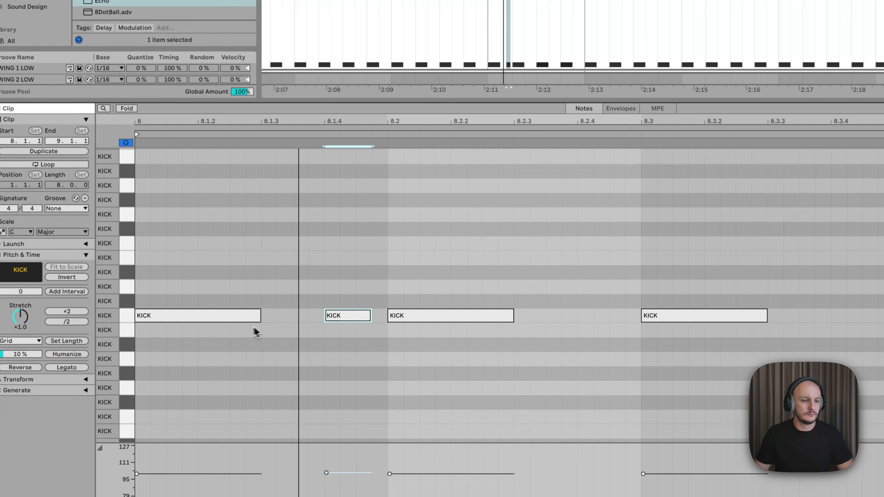
pyautogui.moveTo(348, 322); pyautogui.dragTo(624, 317)
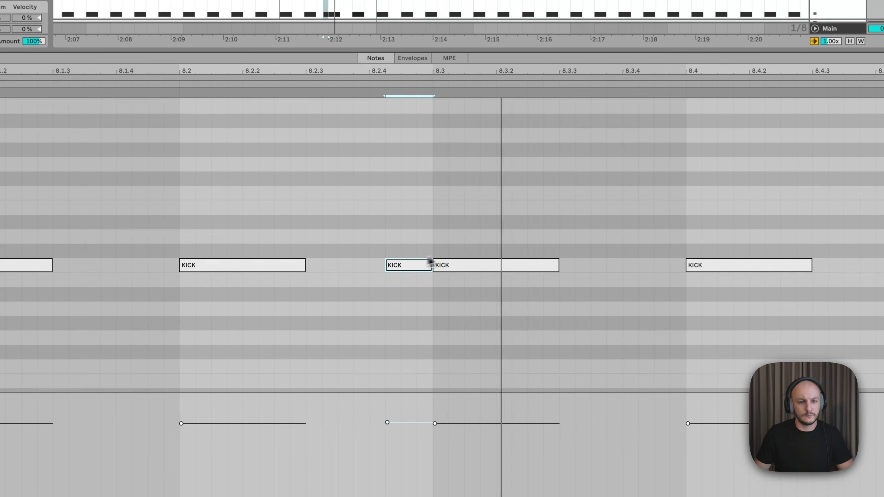
pyautogui.moveTo(558, 265); pyautogui.dragTo(653, 267)
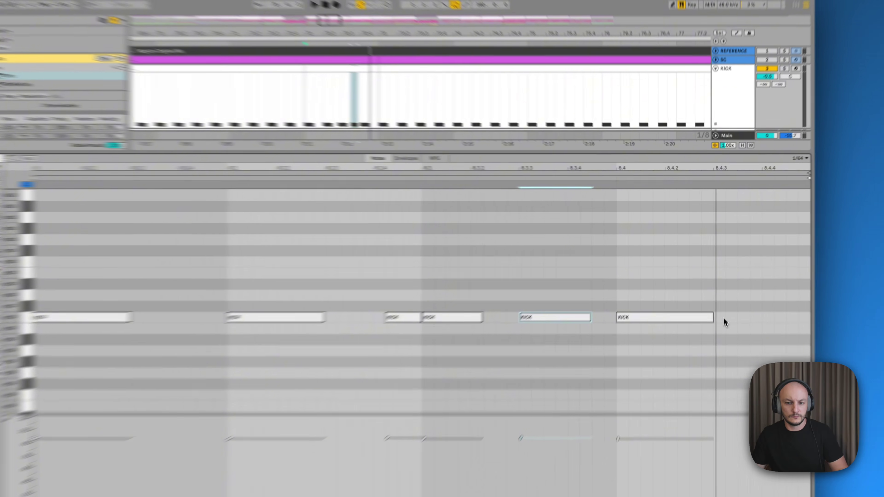
pyautogui.doubleClick(723, 317)
pyautogui.moveTo(726, 316); pyautogui.dragTo(762, 315)
pyautogui.press('super+d')
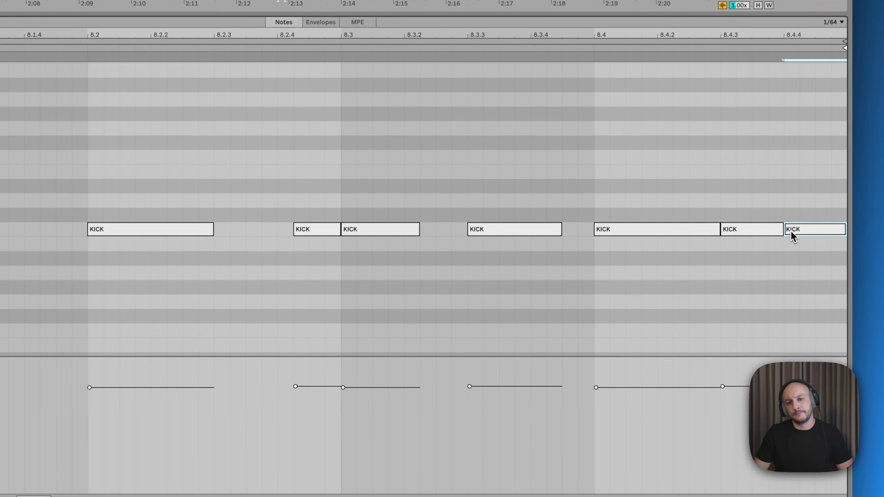
pyautogui.moveTo(792, 229)
pyautogui.mouseDown()
pyautogui.moveTo(781, 172)
pyautogui.moveTo(801, 244)
pyautogui.mouseUp()
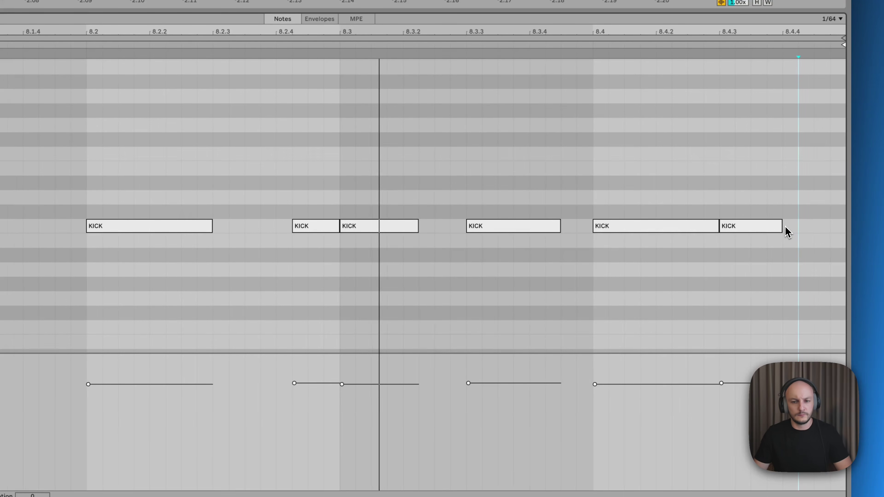
pyautogui.moveTo(756, 227); pyautogui.dragTo(817, 227)
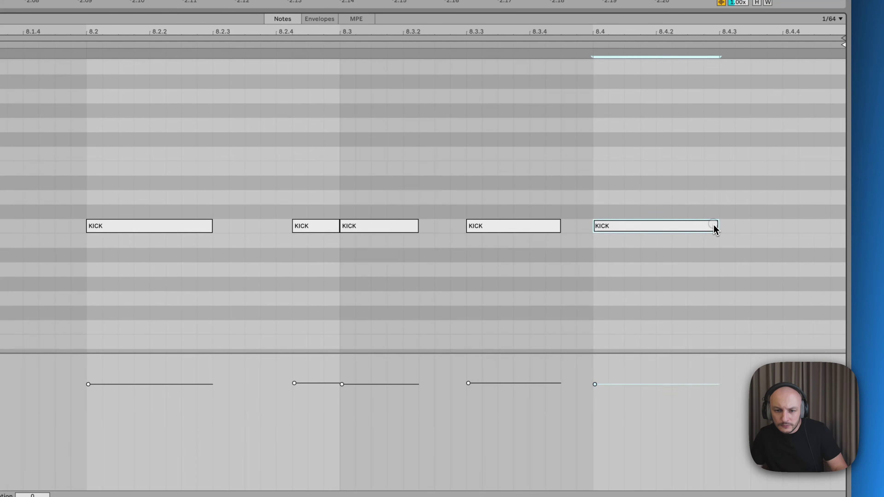
# - Duplicate the kick note at 8.4 to fill the rest of the clip's last beat
pyautogui.press('super+d')
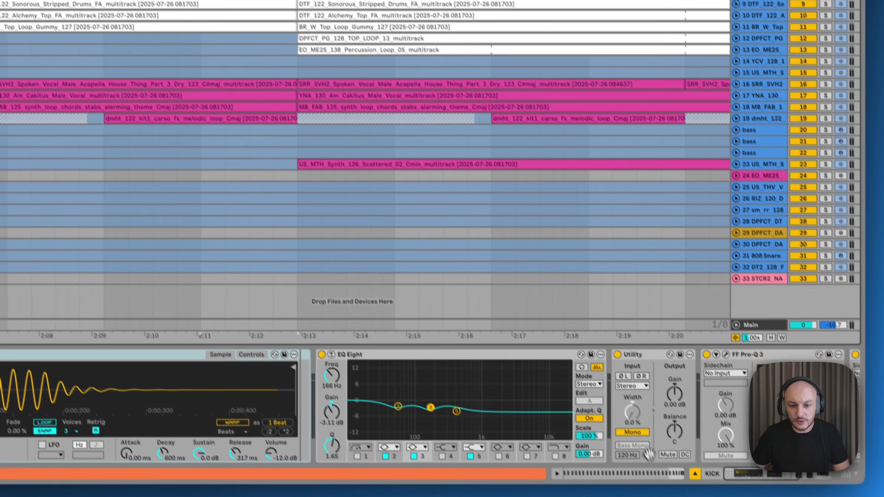
# - Automate the kick track's Auto Filter to switch on at bar 72, with another automation point near bar 73
pyautogui.hscroll(10, 650, 393)
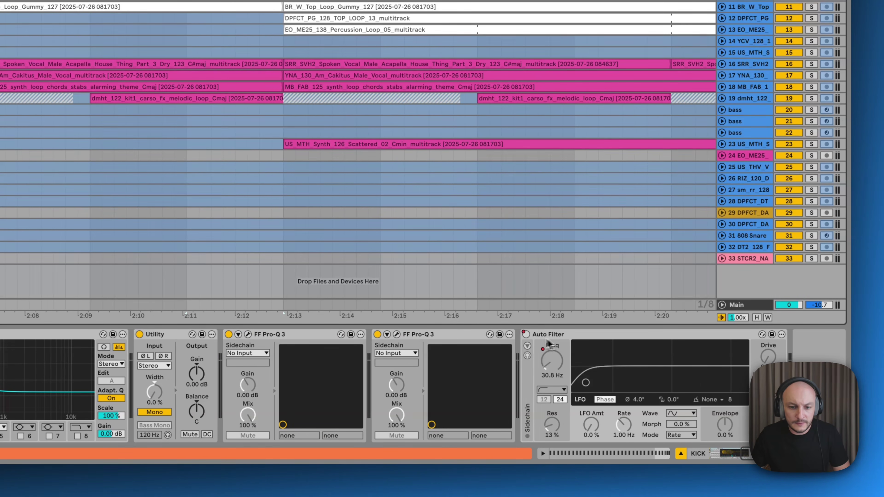
pyautogui.rightClick(524, 336)
pyautogui.click(562, 343)
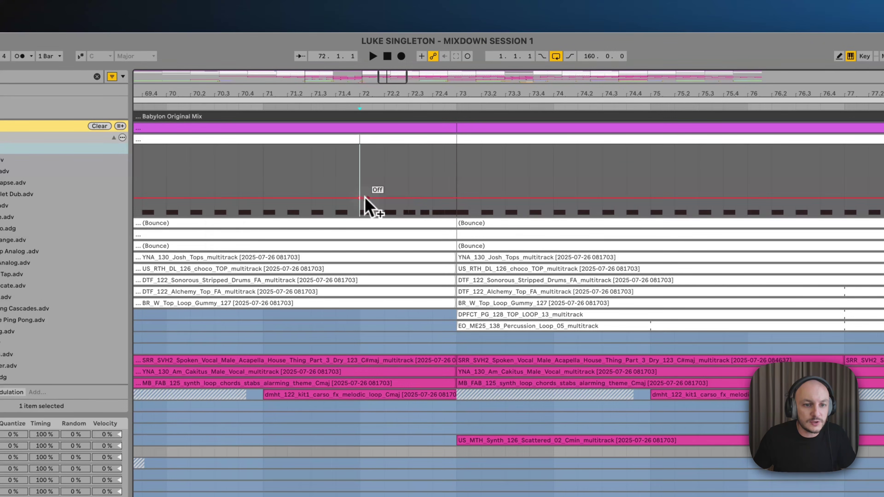
pyautogui.moveTo(366, 198); pyautogui.dragTo(361, 163)
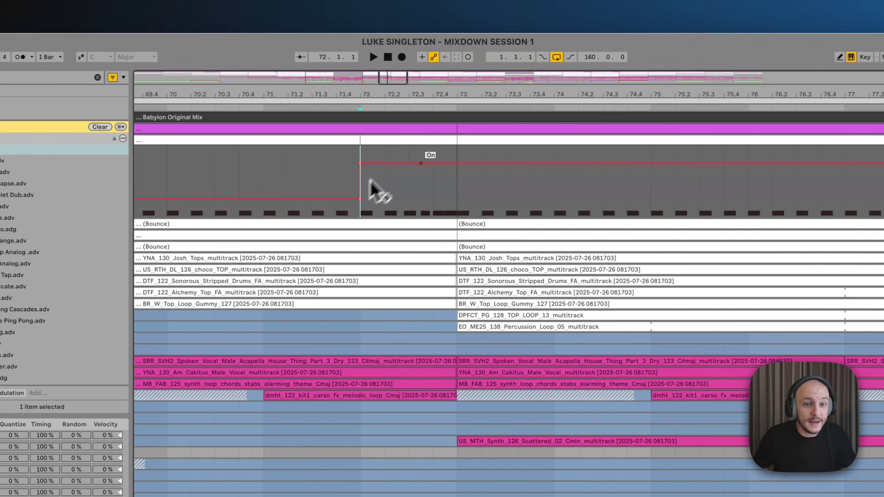
pyautogui.click(472, 163)
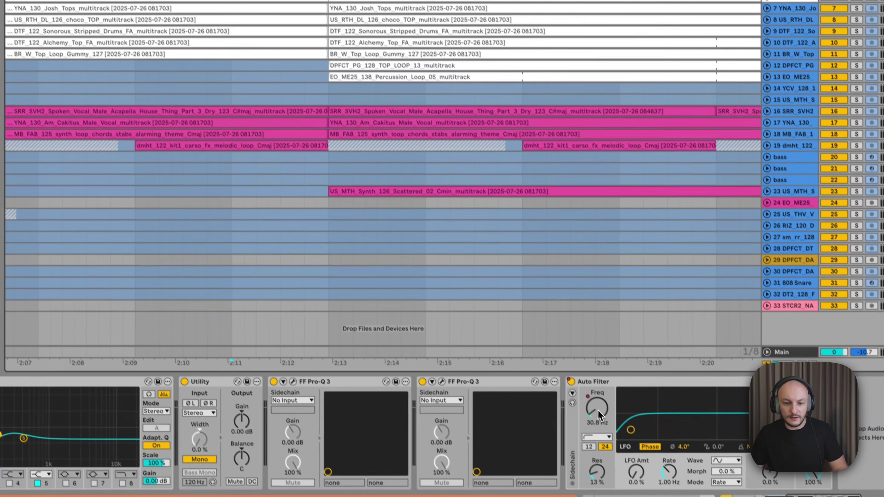
# - Automate the kick's Auto Filter frequency to jump up at bar 72 and slope slightly down to bar 73
pyautogui.rightClick(592, 402)
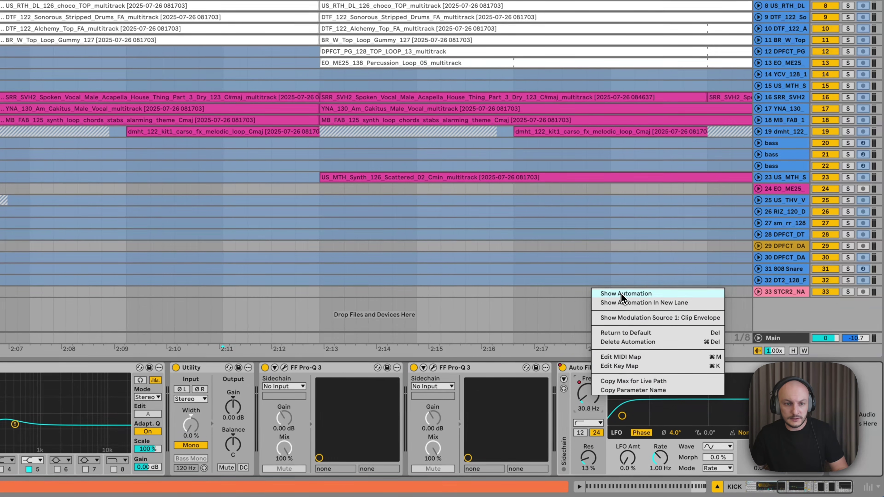
pyautogui.click(621, 293)
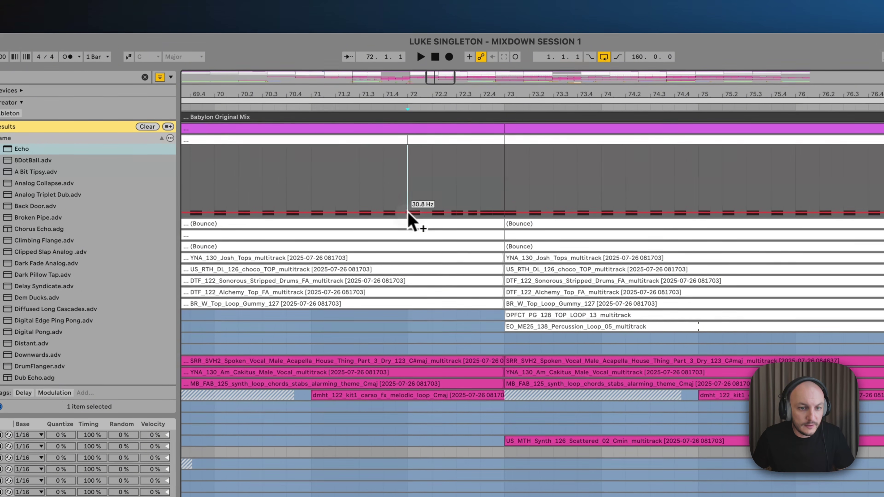
pyautogui.moveTo(419, 213); pyautogui.dragTo(504, 206)
pyautogui.moveTo(409, 190); pyautogui.dragTo(410, 193)
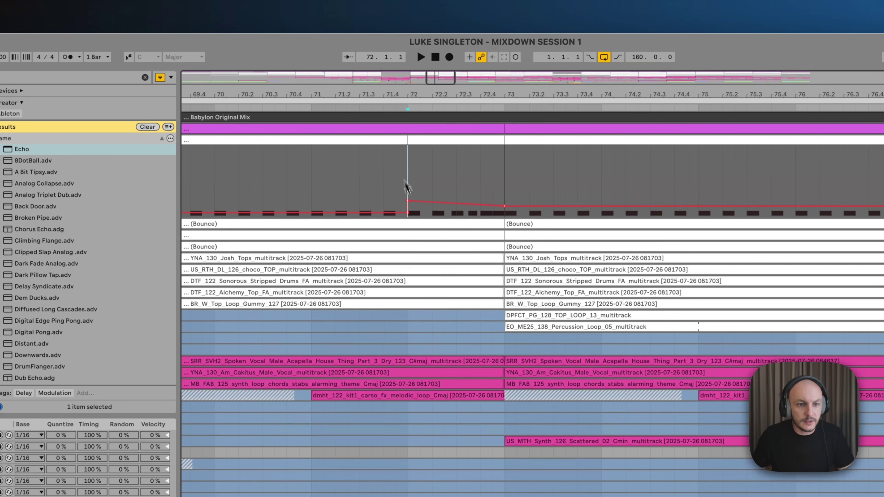
# - Play the filtered kick fill into bar 73 and collapse the kick track in the arrangement
pyautogui.click(322, 108)
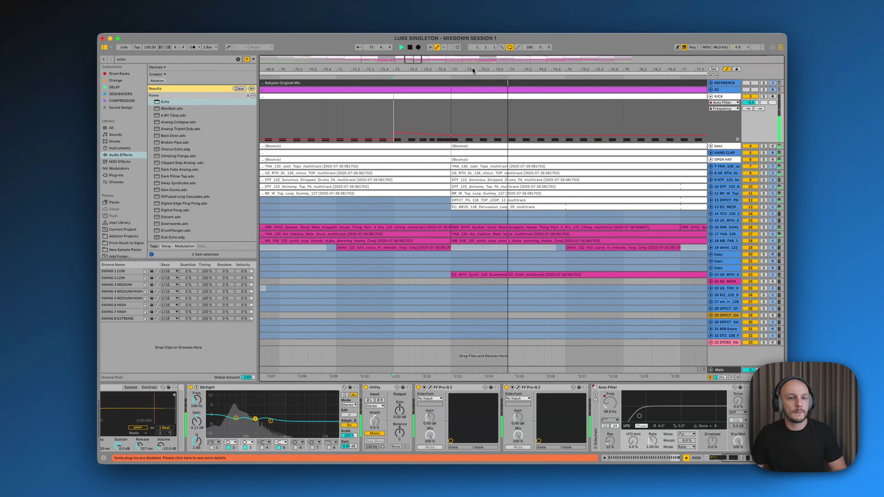
pyautogui.moveTo(472, 67); pyautogui.dragTo(450, 70)
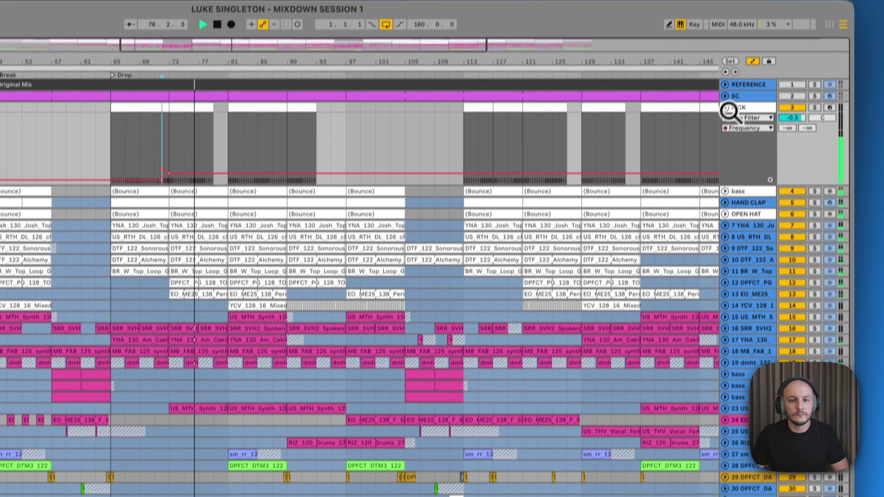
pyautogui.click(861, 140)
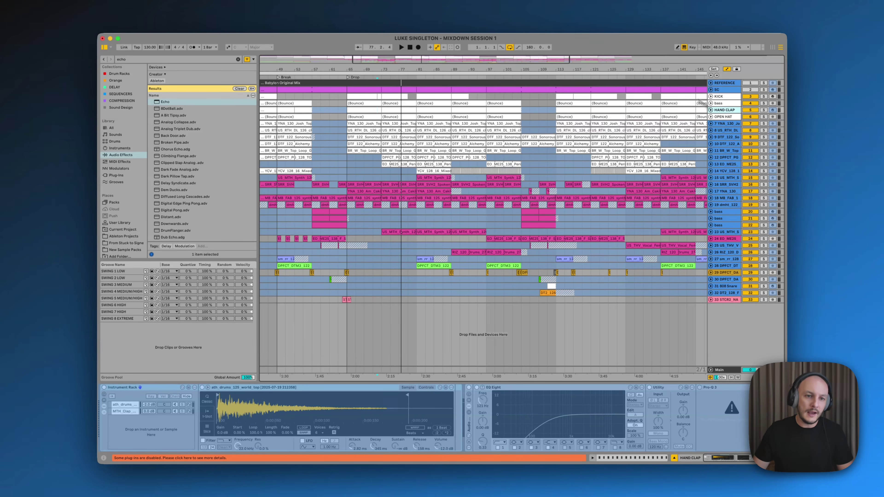
pyautogui.click(376, 77)
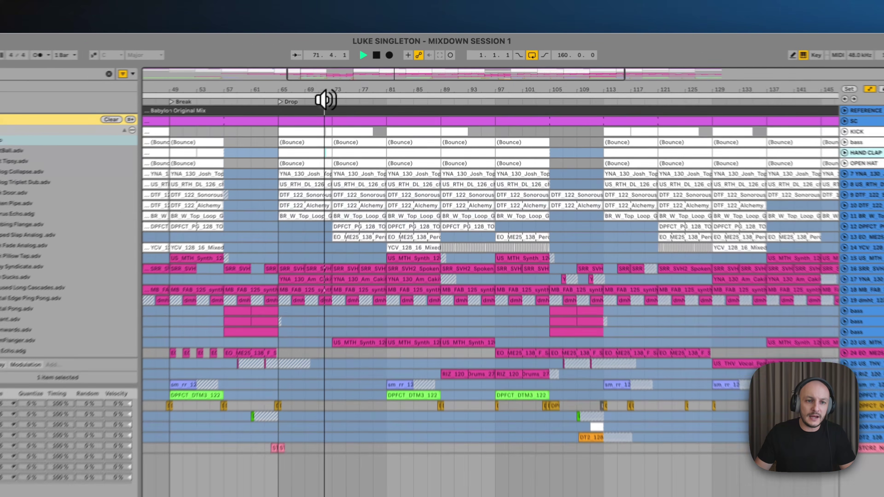
pyautogui.moveTo(387, 70); pyautogui.dragTo(387, 69)
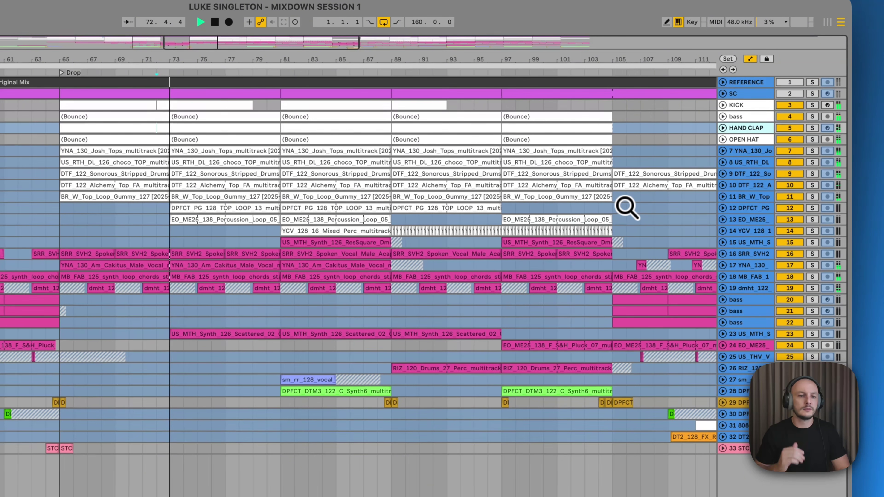
# - Solo the DPFCT_PG top loop and EO_ME25 percussion loop tracks, listen to them together from bar 73, and collapse both tracks
pyautogui.click(743, 208)
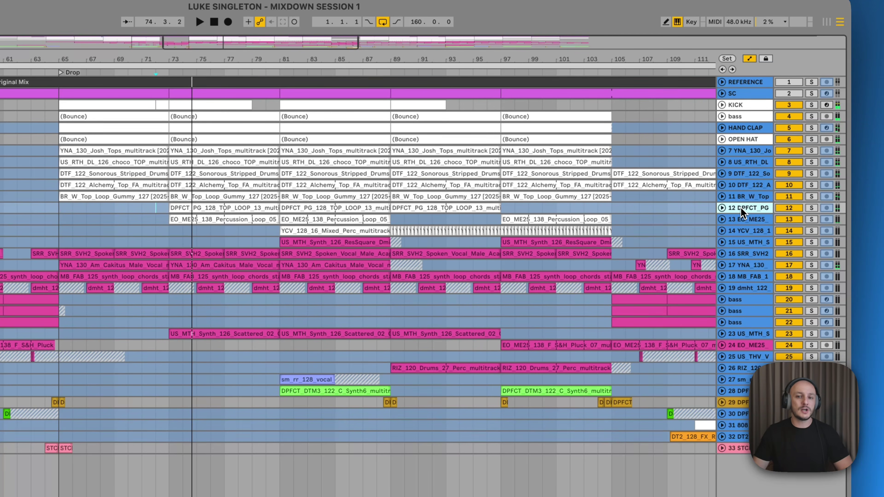
pyautogui.click(722, 208)
pyautogui.click(723, 261)
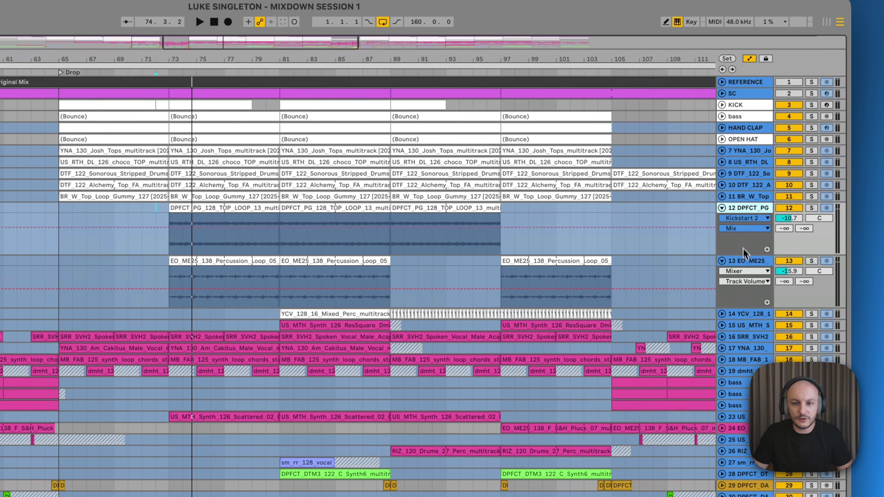
pyautogui.click(753, 265)
pyautogui.click(816, 263)
pyautogui.press('space')
pyautogui.press('space')
pyautogui.click(332, 215)
pyautogui.press('space')
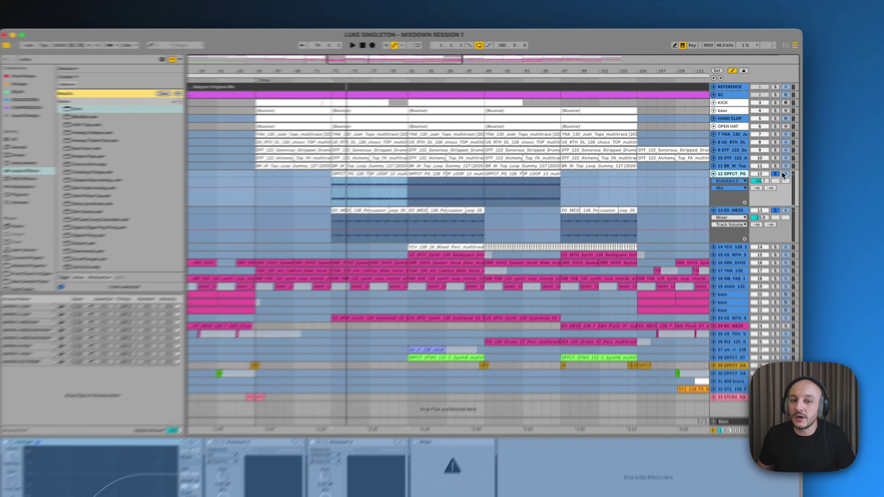
pyautogui.press('space')
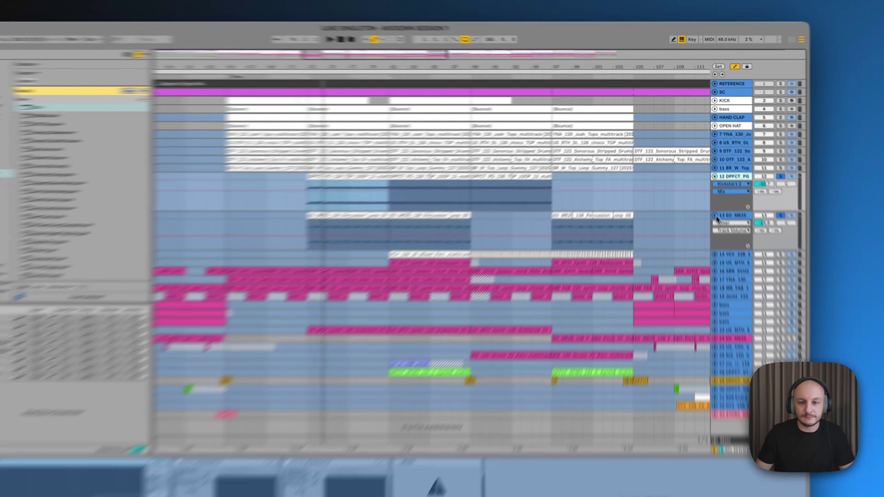
pyautogui.click(711, 189)
pyautogui.click(711, 157)
# - Insert a MIDI track below the BR_W_Top_Loop track and create an empty MIDI clip from bar 73 to bar 81
pyautogui.click(719, 151)
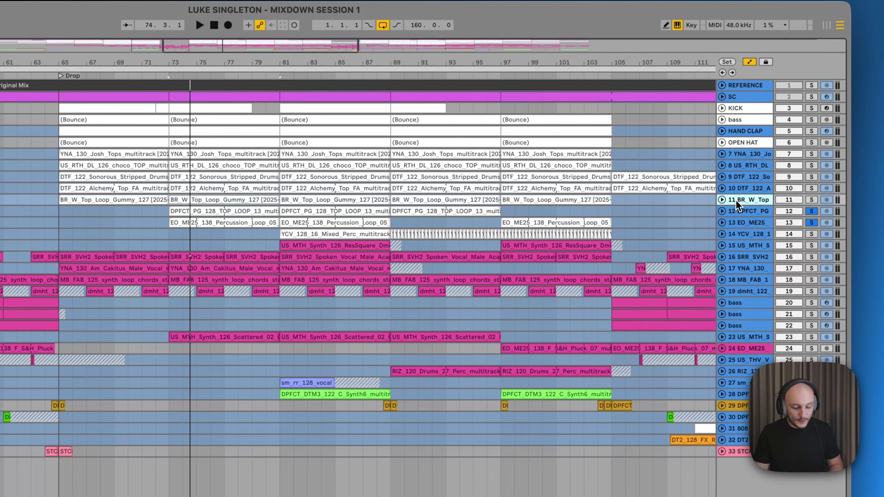
pyautogui.press('super+shift+t')
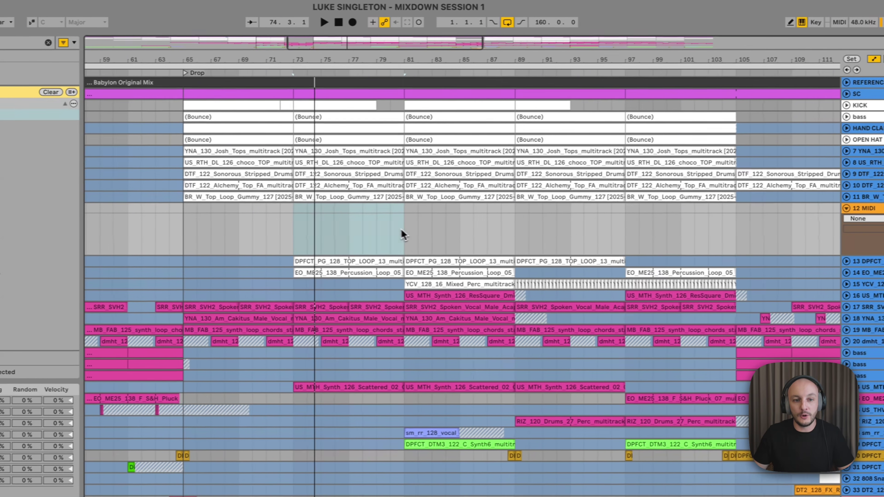
pyautogui.moveTo(277, 234); pyautogui.dragTo(261, 231)
pyautogui.moveTo(402, 231); pyautogui.dragTo(307, 210)
pyautogui.press('super+shift+m')
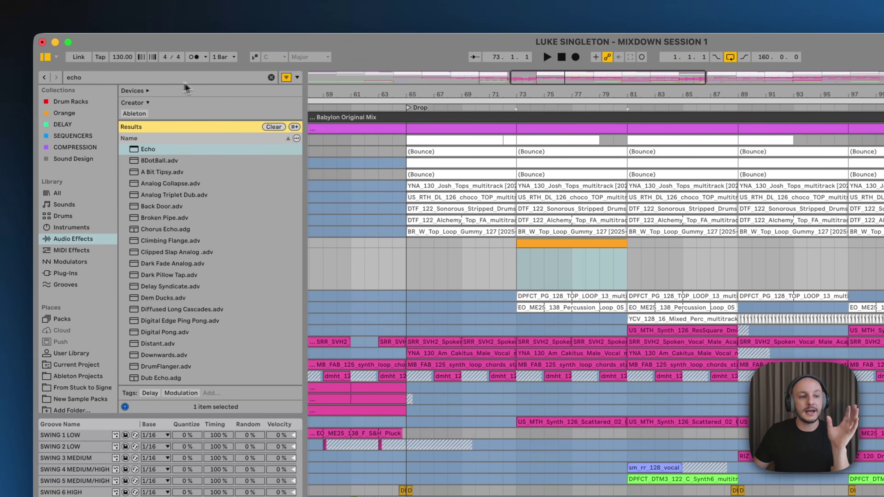
# - Clear the browser search and load OPEN HATS.adg from the Drum Racks collection onto the new MIDI track
pyautogui.click(271, 78)
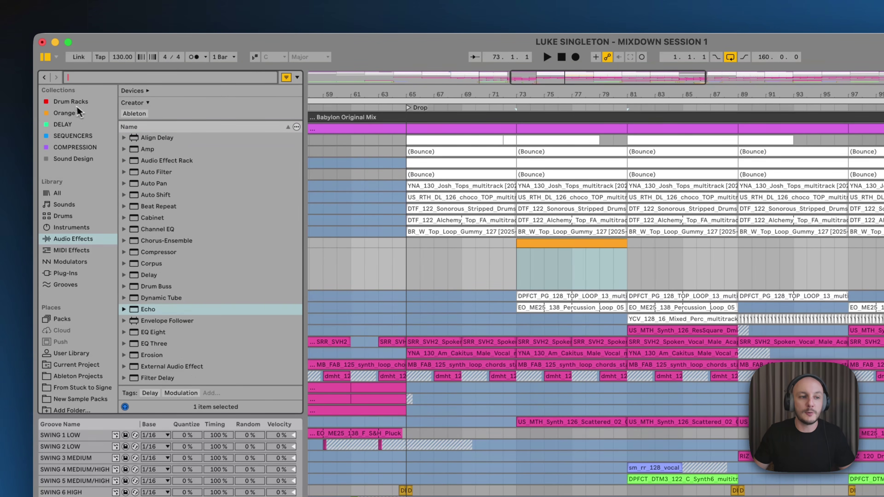
pyautogui.click(71, 101)
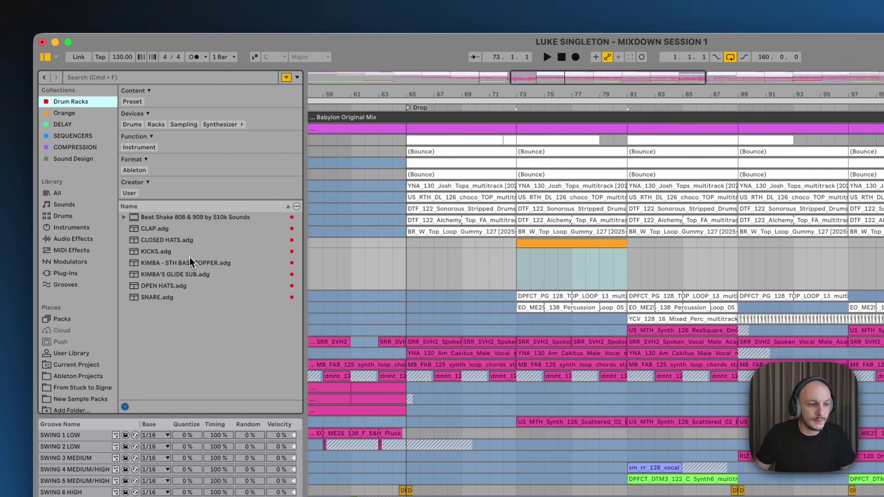
pyautogui.moveTo(170, 292); pyautogui.dragTo(599, 275)
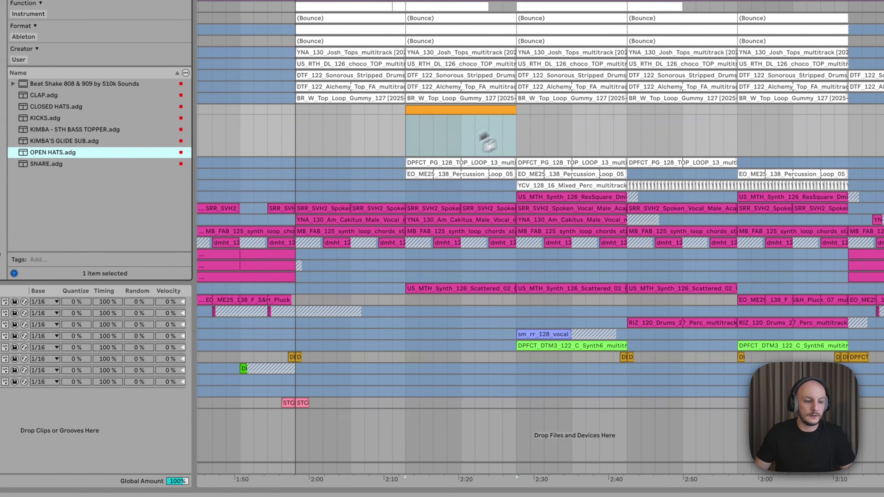
# - Open the new OPEN HATS clip and add an open-hat note on the off-beat halfway through its first beat
pyautogui.moveTo(486, 138); pyautogui.dragTo(482, 119)
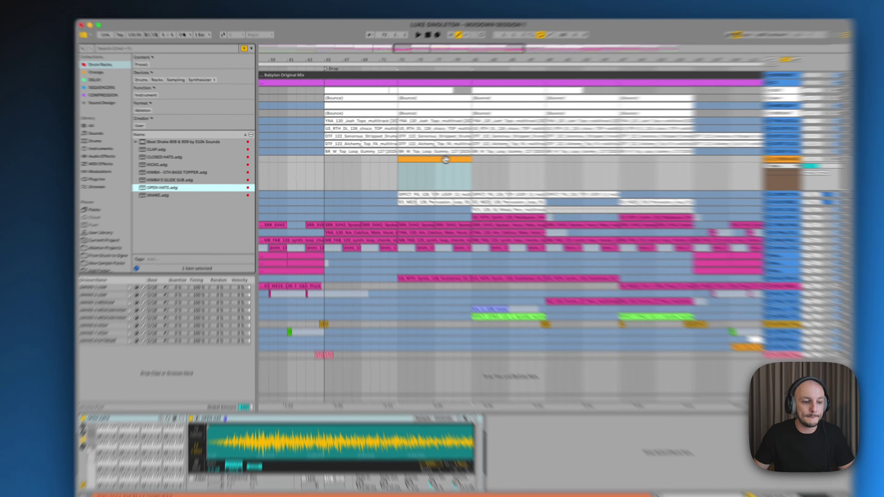
pyautogui.doubleClick(425, 158)
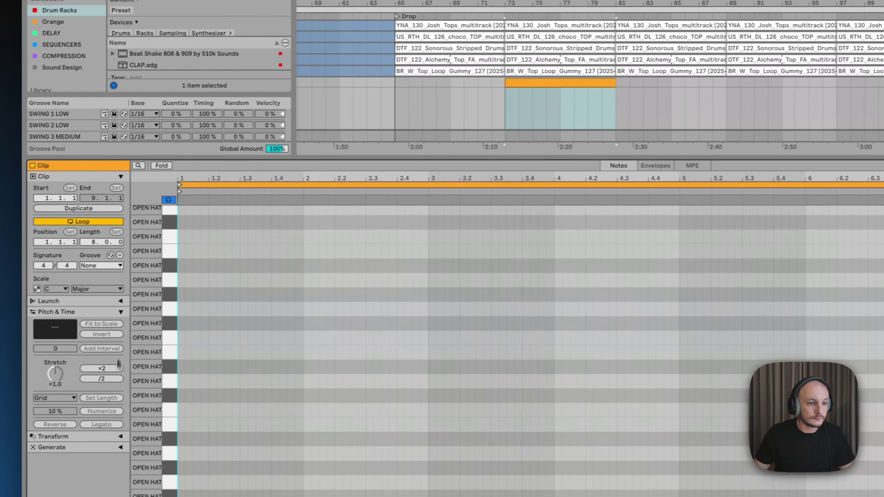
pyautogui.scroll(3, 257, 409)
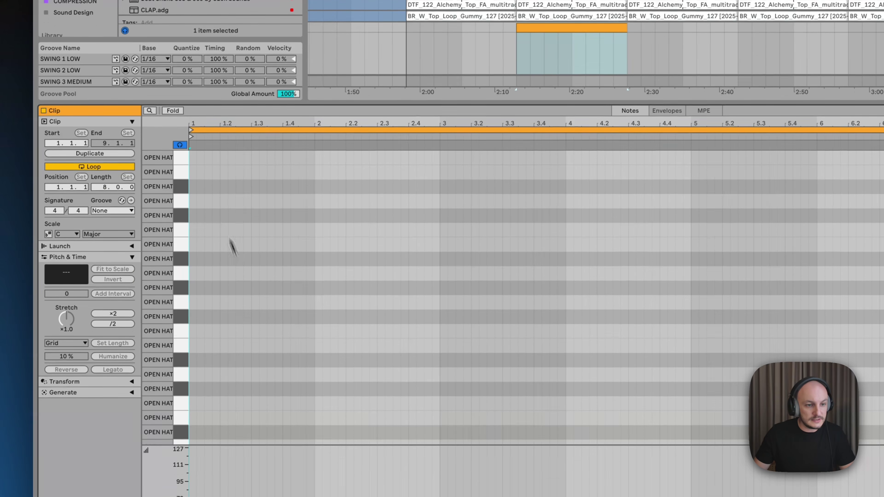
pyautogui.click(208, 158)
pyautogui.click(187, 158)
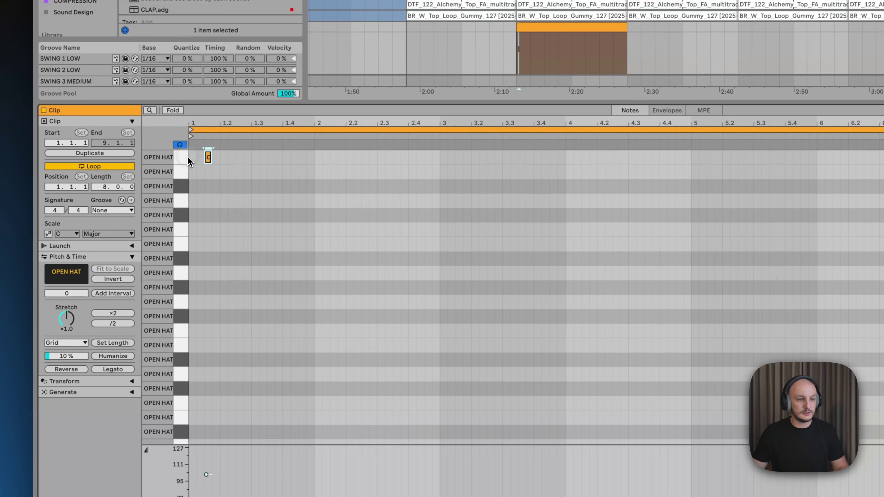
pyautogui.hotkey('ctrl', 'd')
pyautogui.hotkey('ctrl', 'd')
pyautogui.hotkey('ctrl', 'd')
pyautogui.hotkey('ctrl', 'z')
pyautogui.hotkey('ctrl', 'z')
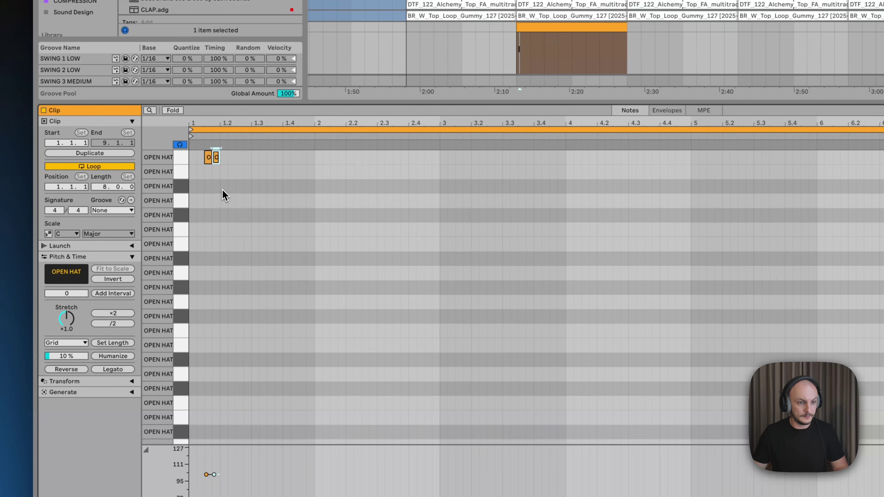
# - Duplicate the off-beat open-hat note at one-beat intervals until it fills all eight bars of the clip
pyautogui.click(171, 158)
pyautogui.hotkey('ctrl', 'd')
pyautogui.hotkey('ctrl', 'd')
pyautogui.hotkey('ctrl', 'd')
pyautogui.hotkey('ctrl', 'd')
pyautogui.hotkey('ctrl', 'd')
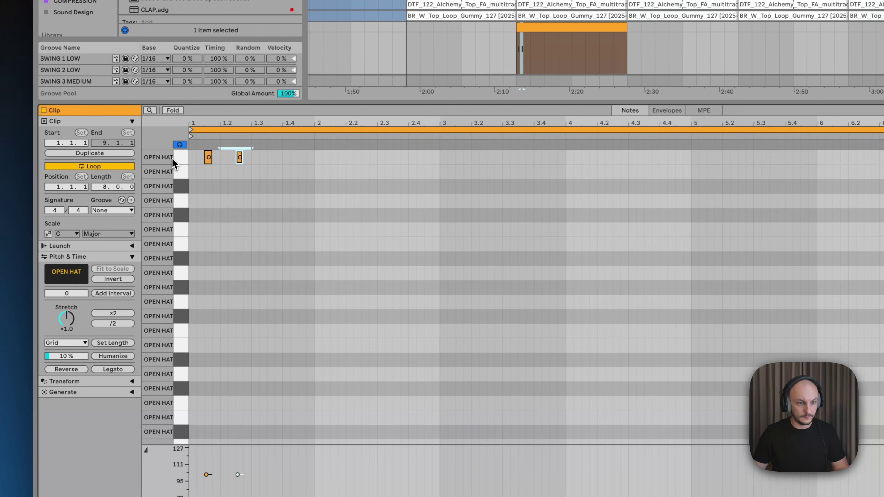
pyautogui.moveTo(317, 174); pyautogui.dragTo(82, 138)
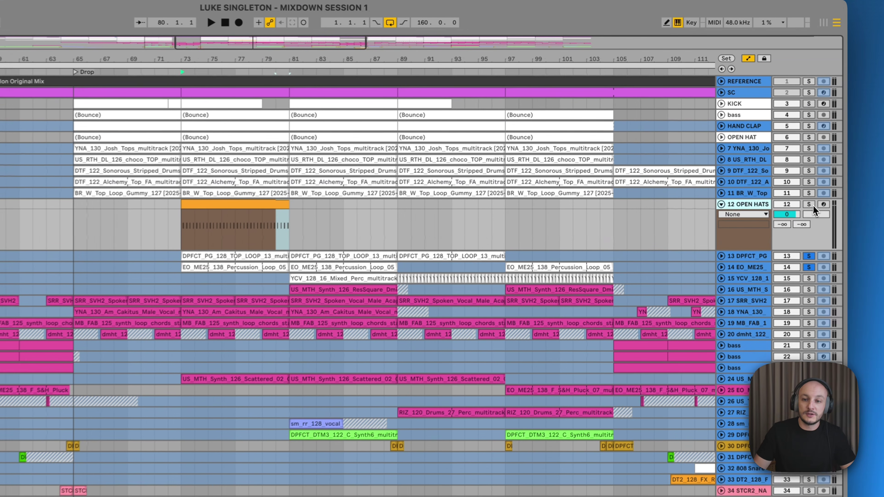
# - Audition the OPEN HATS track in solo, set its volume to -17.4 dB, and return to the full mix
pyautogui.click(764, 157)
pyautogui.click(193, 207)
pyautogui.press('space')
pyautogui.press('space')
pyautogui.moveTo(802, 225); pyautogui.dragTo(802, 241)
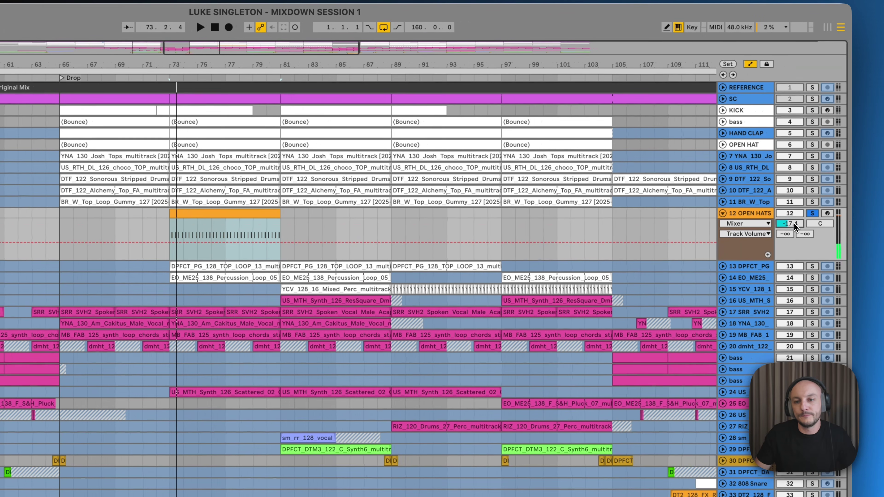
pyautogui.click(820, 213)
pyautogui.press('space')
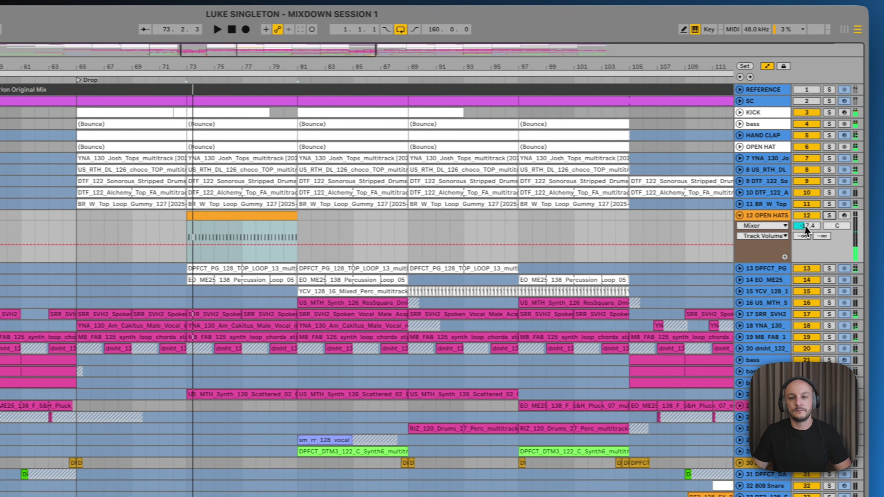
# - Play the full mix from bar 73 and lower the OPEN HATS track volume to -29.6 dB
pyautogui.moveTo(872, 231); pyautogui.dragTo(874, 233)
pyautogui.press('space')
pyautogui.press('space')
pyautogui.moveTo(792, 225); pyautogui.dragTo(792, 222)
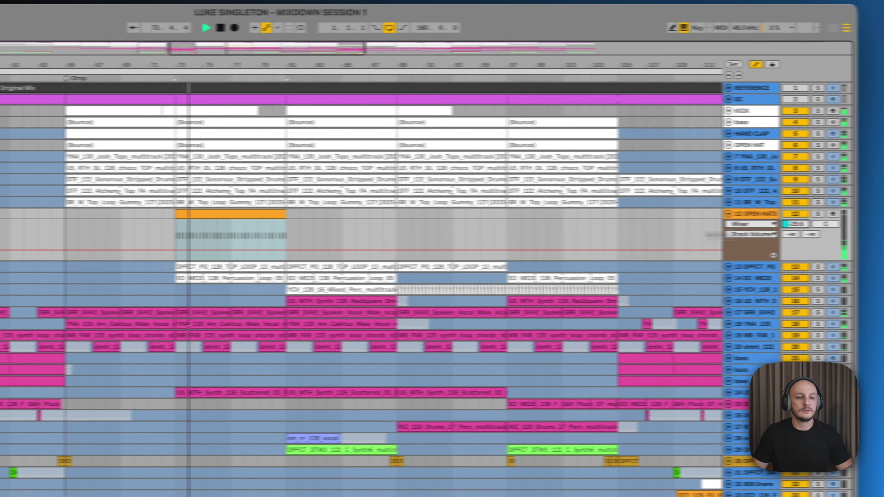
pyautogui.press('space')
# - Select every note in the OPEN HATS clip and transpose them down semitone by semitone to C3, auditioning the hat samples
pyautogui.doubleClick(202, 214)
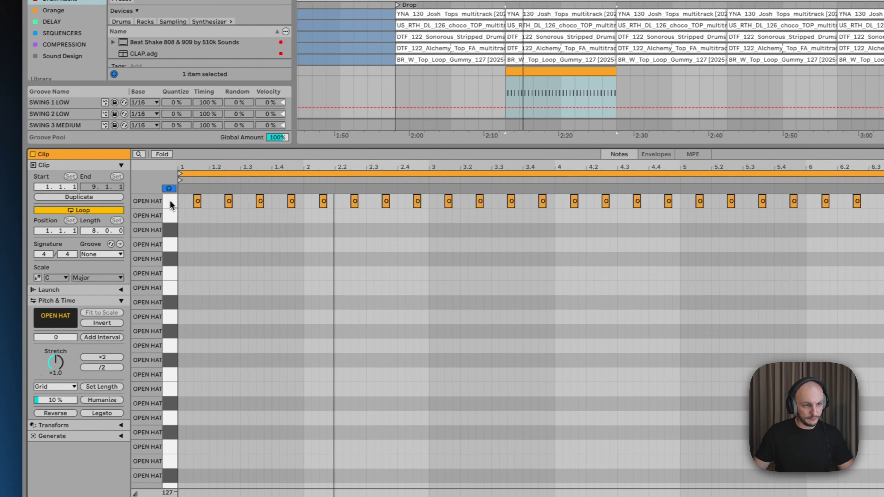
pyautogui.click(169, 201)
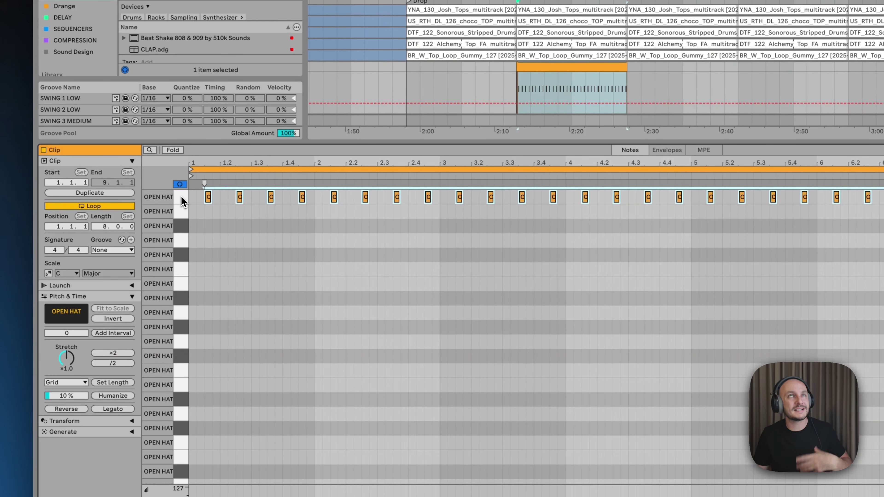
pyautogui.press('Down')
pyautogui.press('Down')
pyautogui.press('Down')
pyautogui.press('Down')
pyautogui.press('Down')
pyautogui.press('Down')
pyautogui.press('Down')
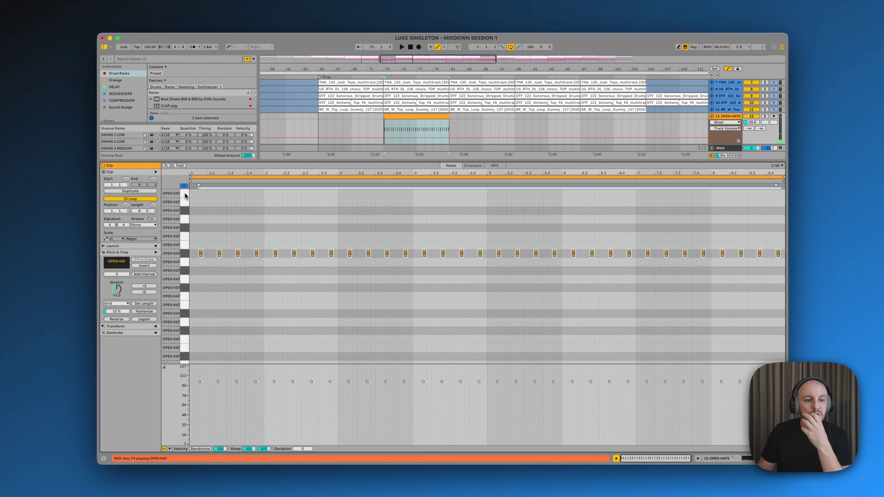
pyautogui.press('Up')
pyautogui.press('Up')
pyautogui.press('Down')
pyautogui.press('Down')
pyautogui.press('Down')
pyautogui.press('Down')
pyautogui.press('Down')
pyautogui.press('Down')
pyautogui.press('Down')
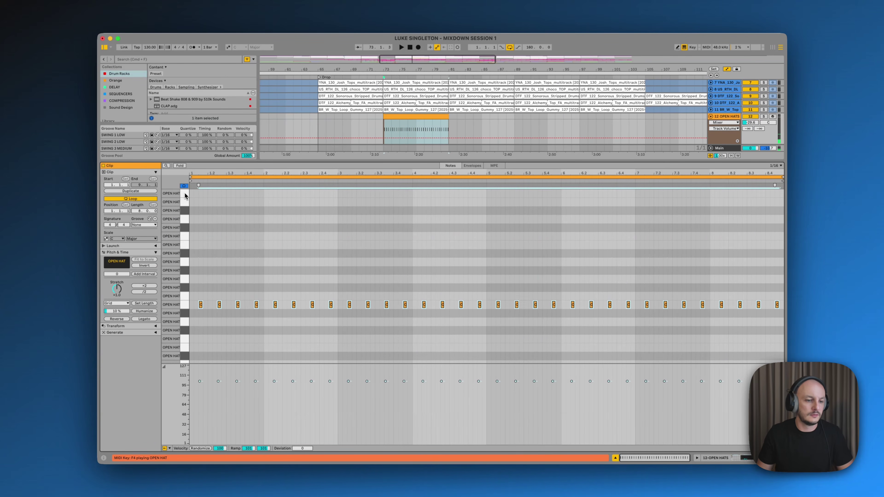
pyautogui.press('Down')
pyautogui.press('Down')
pyautogui.press('Down')
pyautogui.press('Down')
pyautogui.press('Down')
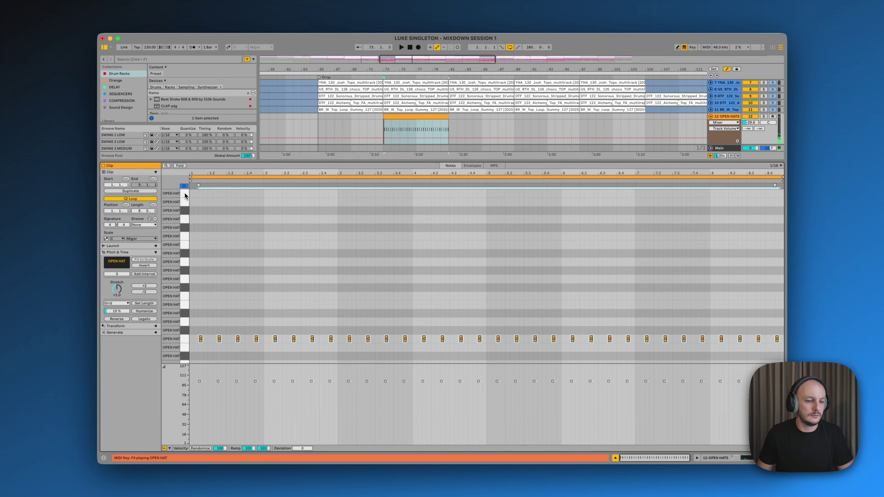
pyautogui.scroll(1, 753, 116)
pyautogui.scroll(-3, 753, 116)
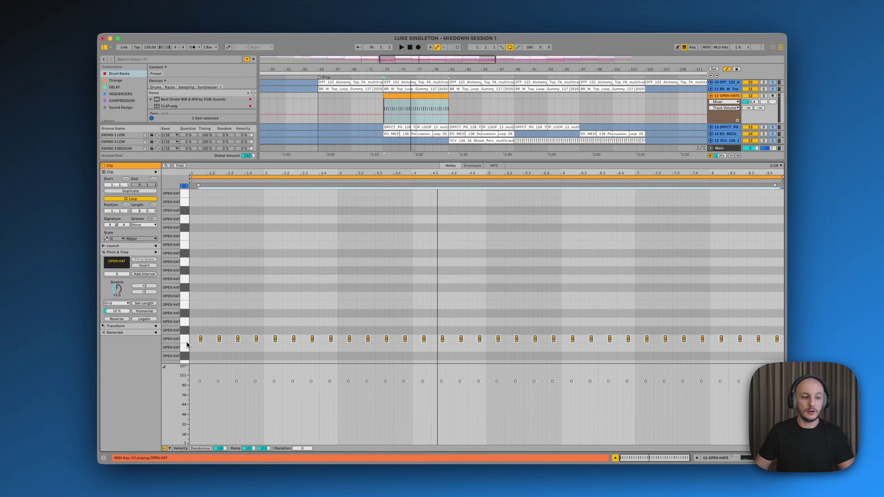
# - Transpose the open-hat notes down to A#2 and set the OPEN HATS track volume to -9.5 dB
pyautogui.press('Down')
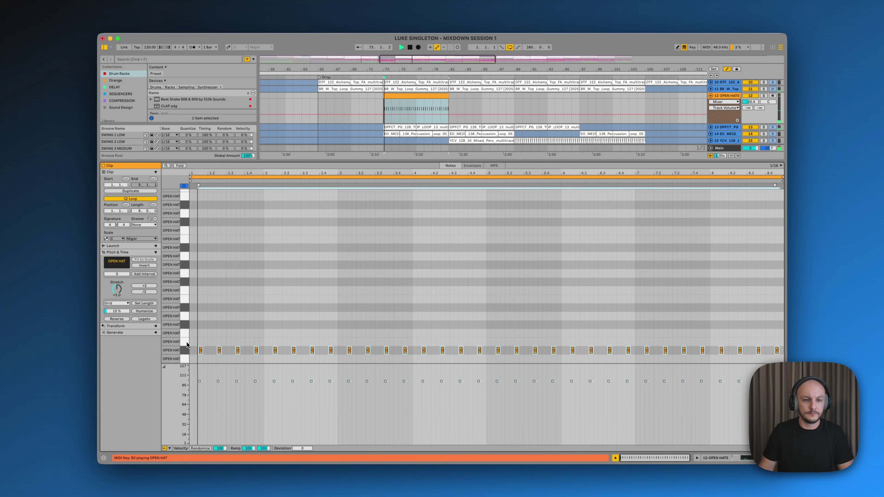
pyautogui.press('Down')
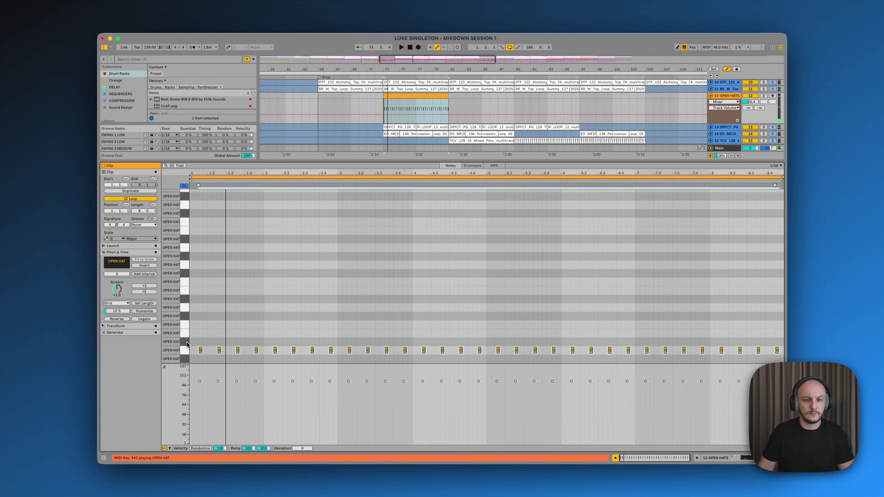
pyautogui.moveTo(750, 103); pyautogui.dragTo(750, 100)
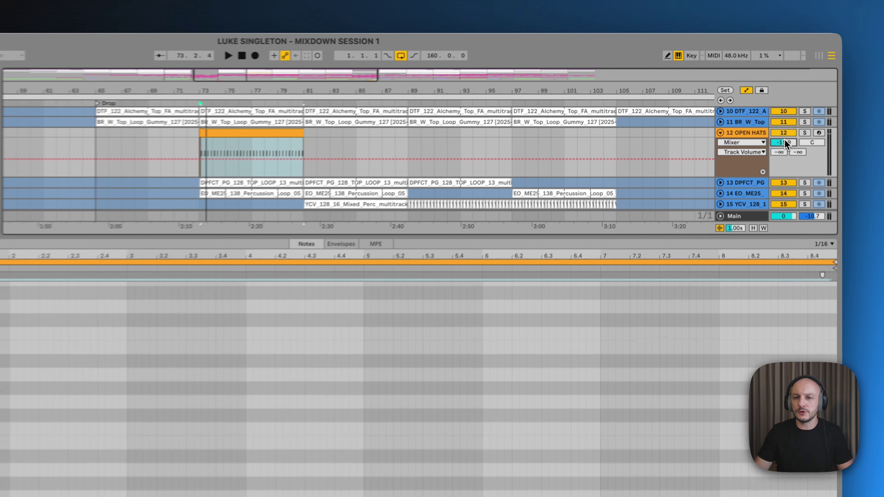
pyautogui.moveTo(784, 140); pyautogui.dragTo(790, 147)
pyautogui.press('space')
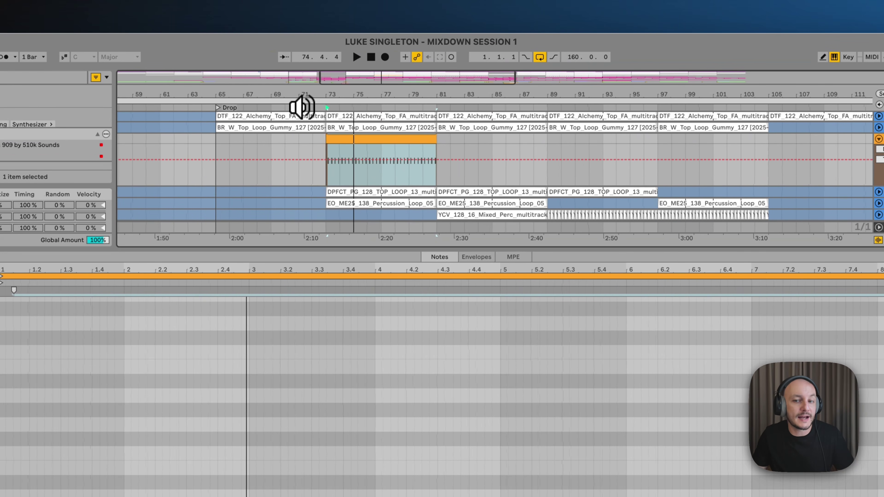
# - Play the mix from about bar 71, and expand and solo the US_MTH Scattered synth track to hear it alone
pyautogui.click(302, 97)
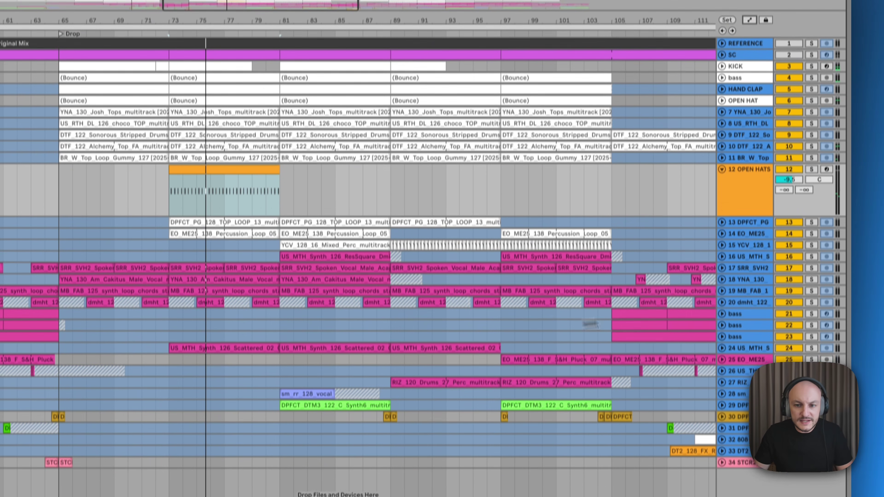
pyautogui.click(722, 350)
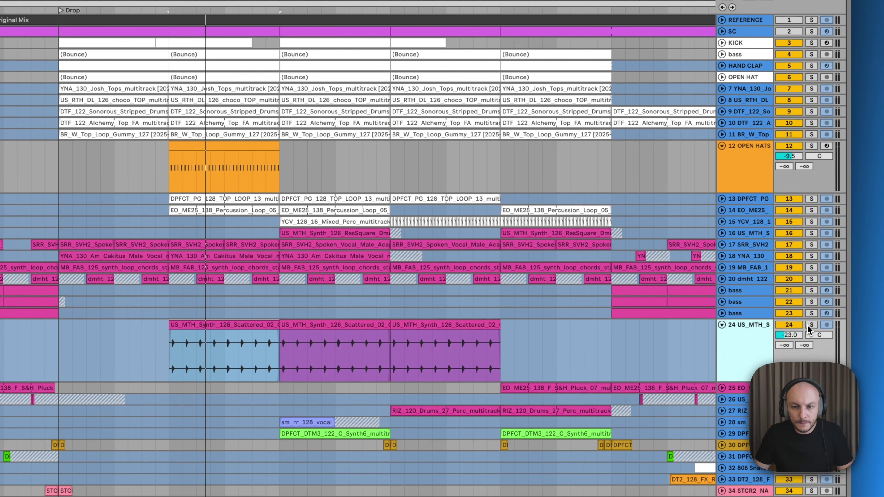
pyautogui.click(808, 325)
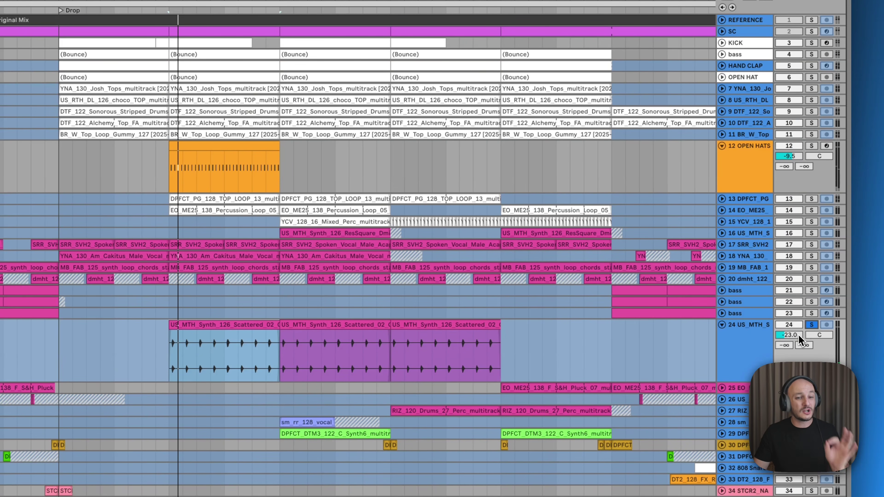
# - Extend the open-hat pattern on the OPEN HATS track so that it runs from bar 73 to bar 105
pyautogui.click(777, 157)
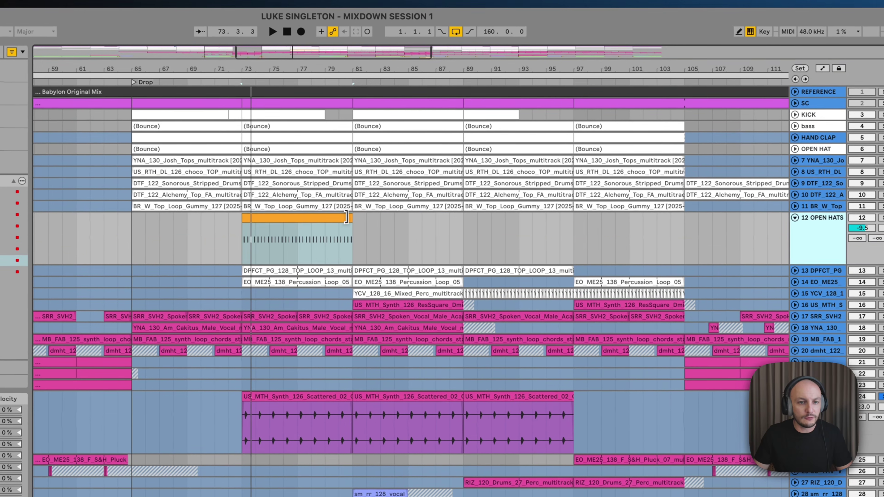
pyautogui.moveTo(279, 146); pyautogui.dragTo(495, 141)
pyautogui.moveTo(569, 216); pyautogui.dragTo(674, 210)
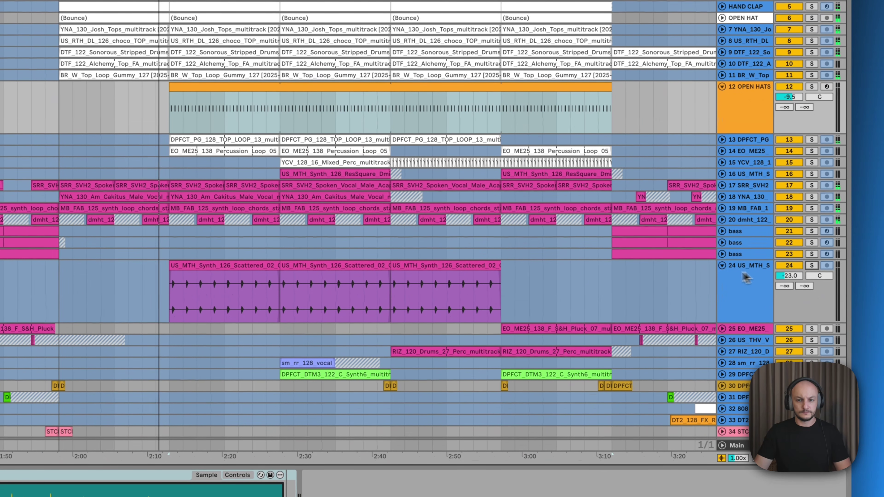
# - Set the OPEN HATS track volume to -11.0 dB and its first send to -8.0 dB, and collapse the track
pyautogui.click(743, 302)
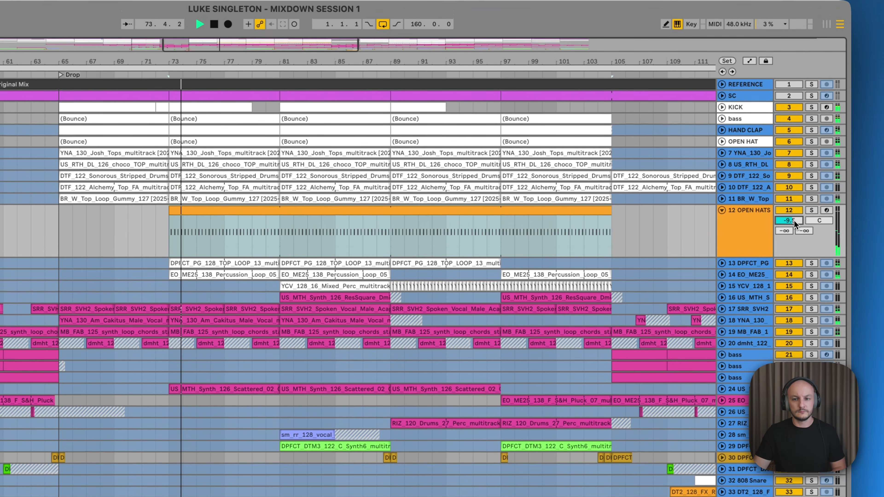
pyautogui.moveTo(793, 219)
pyautogui.mouseDown()
pyautogui.moveTo(779, 231)
pyautogui.moveTo(789, 225)
pyautogui.mouseUp()
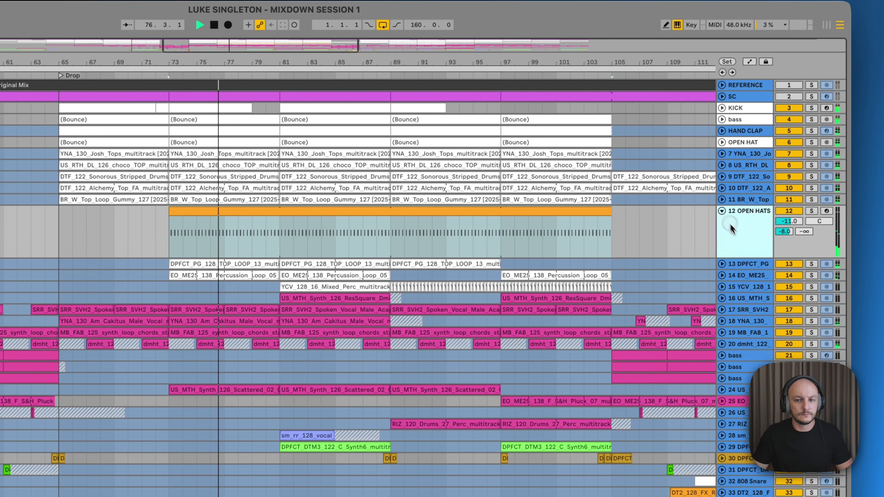
pyautogui.click(721, 211)
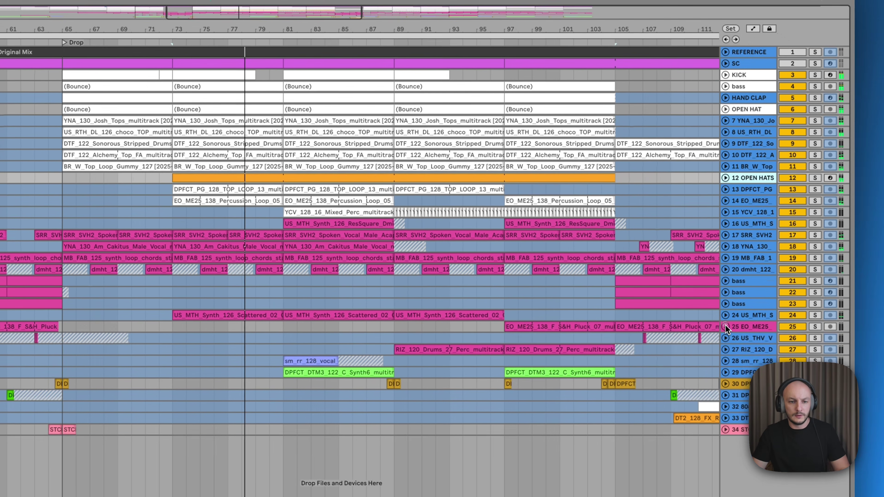
# - Raise the US_MTH Scattered synth track's volume and collapse it together with the EO_ME25 pluck track
pyautogui.click(724, 325)
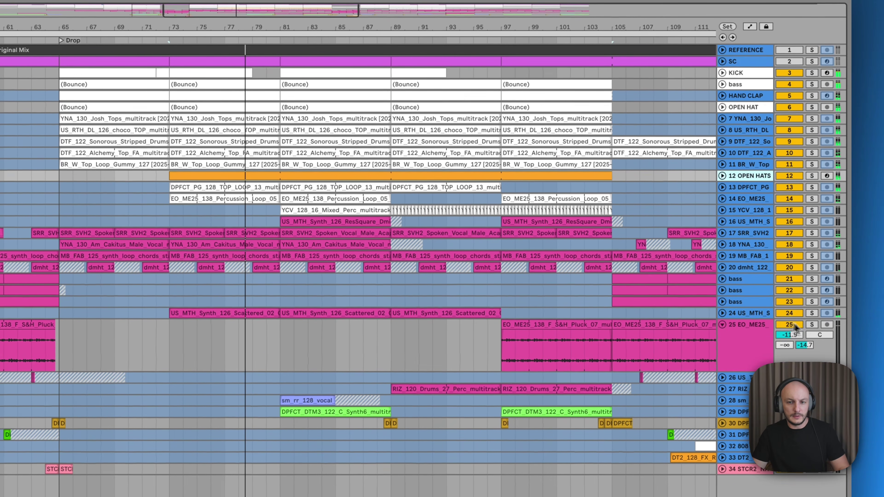
pyautogui.click(722, 313)
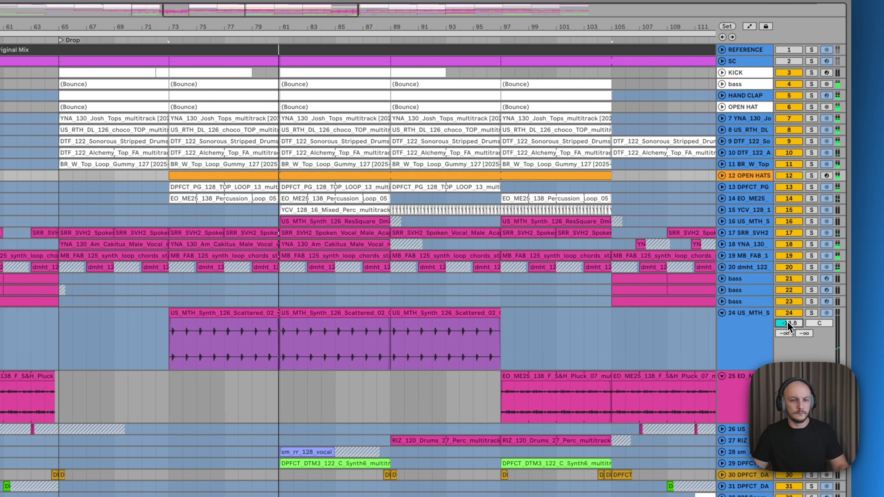
pyautogui.click(722, 313)
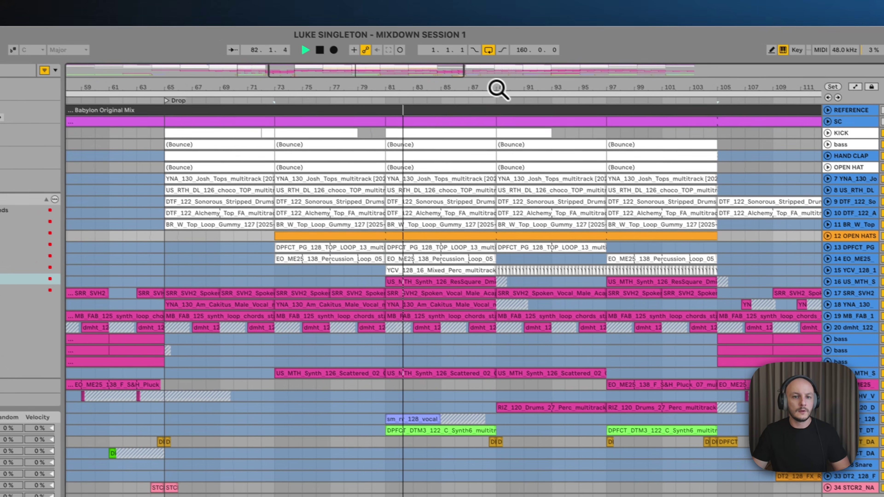
# - Play the whole arrangement from bar 89 and bring up the OPEN HATS track for inspection
pyautogui.moveTo(497, 88); pyautogui.dragTo(509, 94)
pyautogui.press('space')
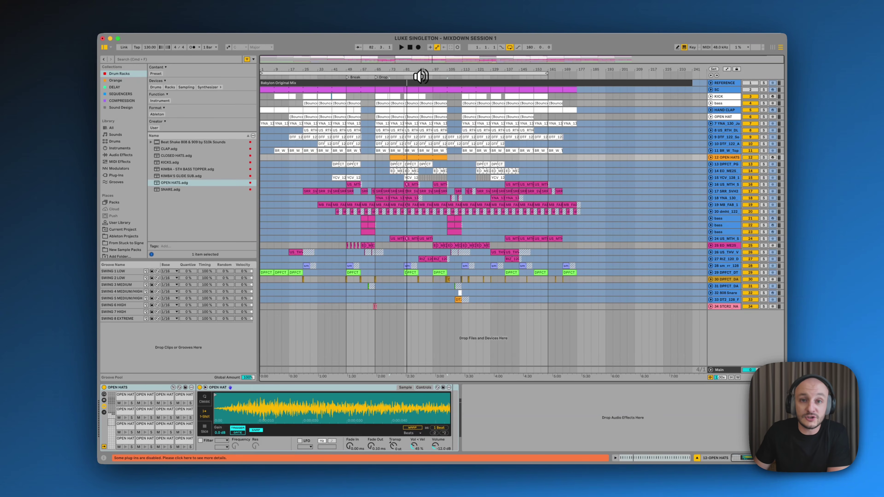
pyautogui.click(420, 76)
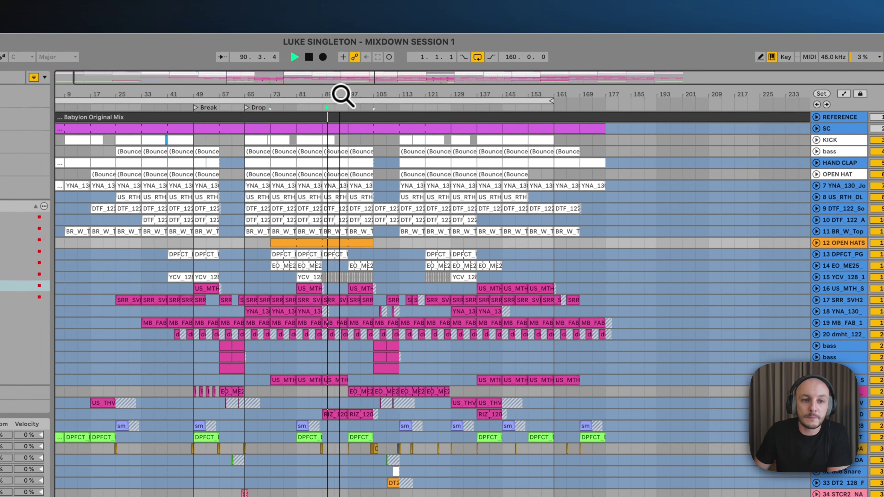
pyautogui.moveTo(341, 94); pyautogui.dragTo(342, 83)
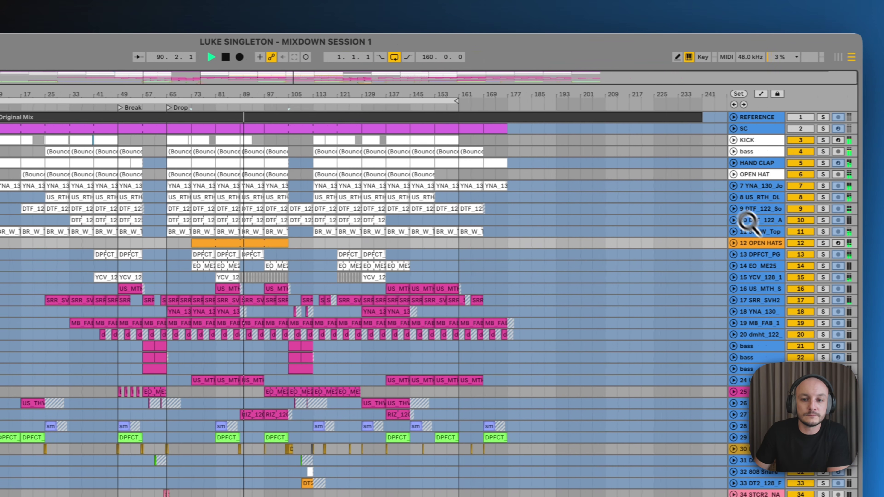
pyautogui.click(723, 243)
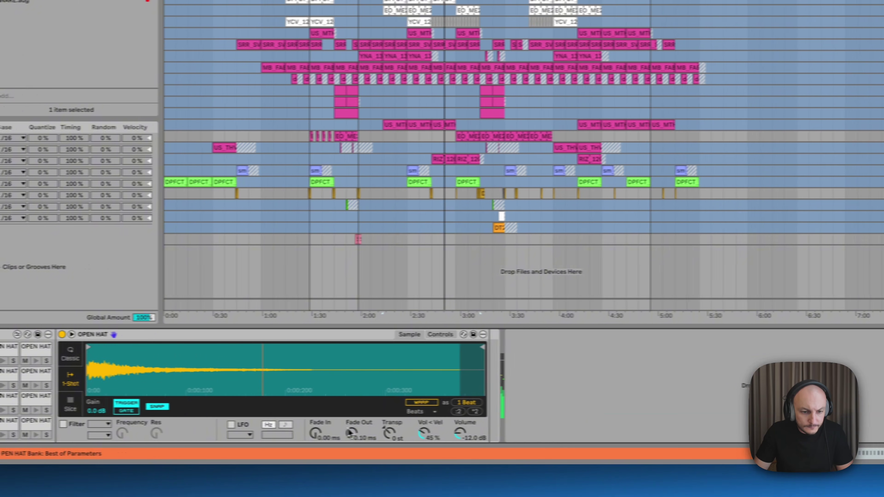
# - Lengthen the open-hat sample's fade-out to about 97 ms and select the OPEN HATS track
pyautogui.moveTo(496, 434); pyautogui.dragTo(496, 405)
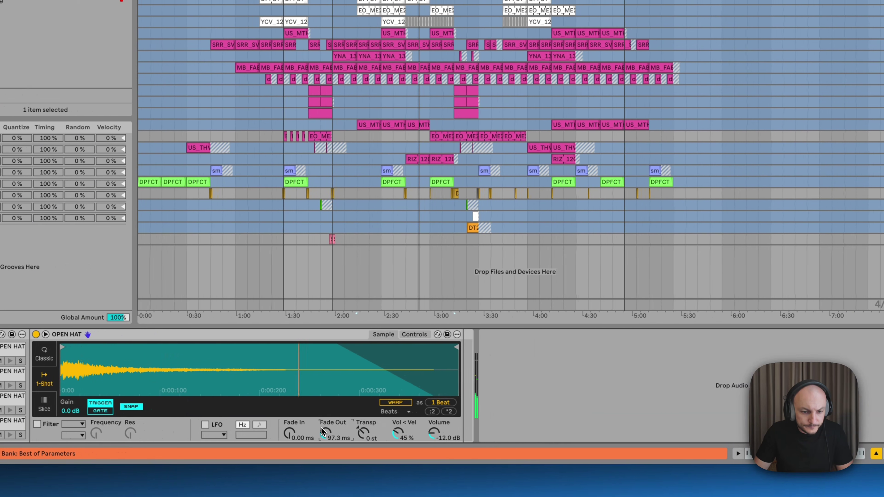
pyautogui.moveTo(445, 350)
pyautogui.mouseDown()
pyautogui.moveTo(306, 364)
pyautogui.moveTo(331, 362)
pyautogui.mouseUp()
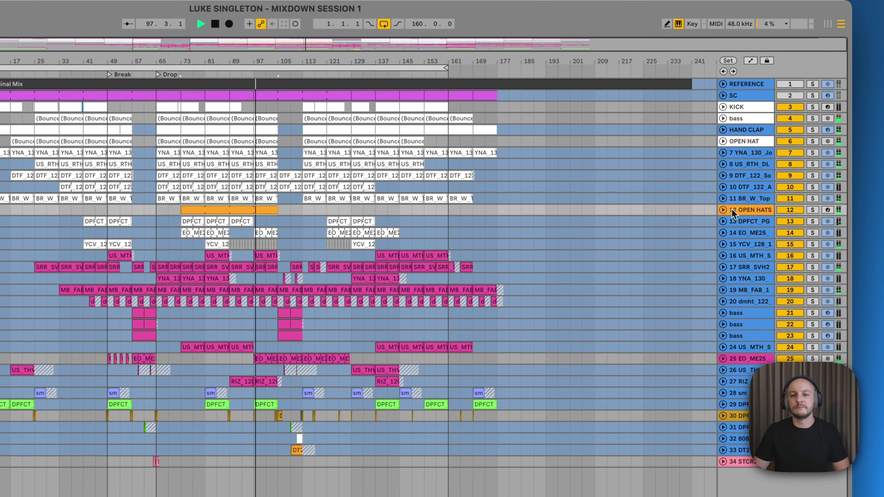
pyautogui.click(733, 208)
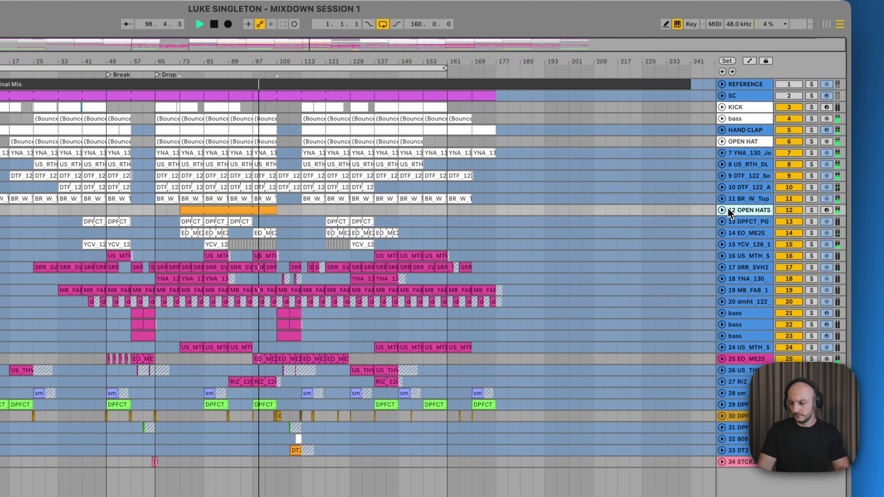
pyautogui.press('XF86AudioRaiseVolume')
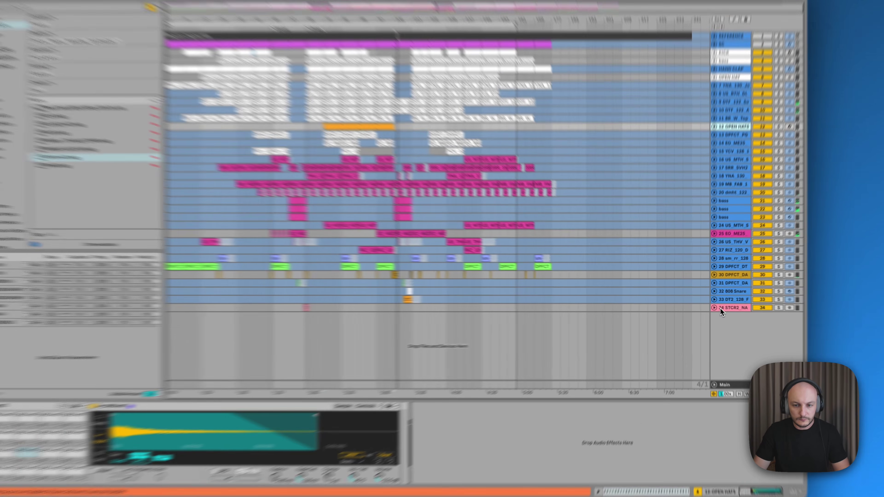
# - Expand the STCR2 track and copy its two transition clips from the drop at bar 65 to bar 105
pyautogui.click(713, 308)
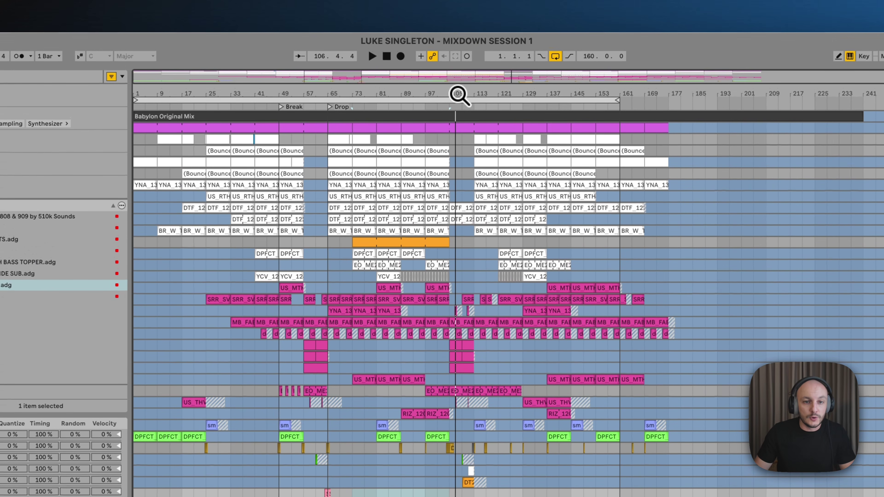
pyautogui.moveTo(458, 84); pyautogui.dragTo(459, 84)
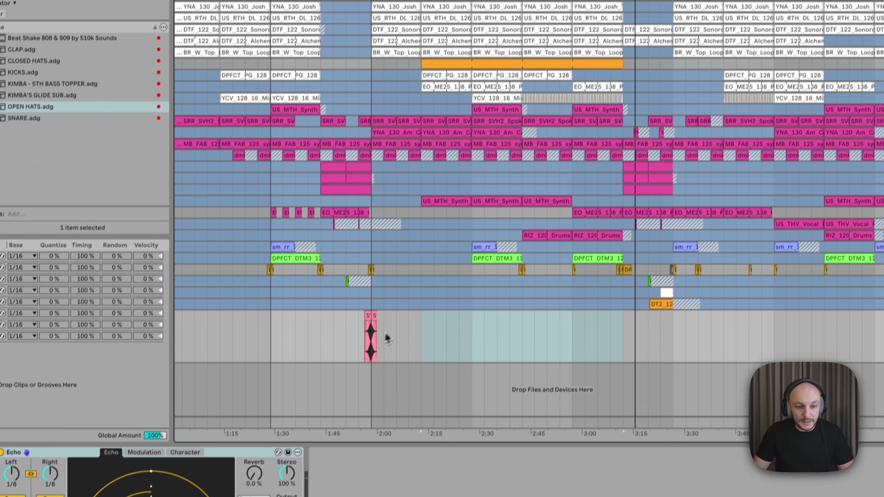
pyautogui.moveTo(364, 471); pyautogui.dragTo(329, 465)
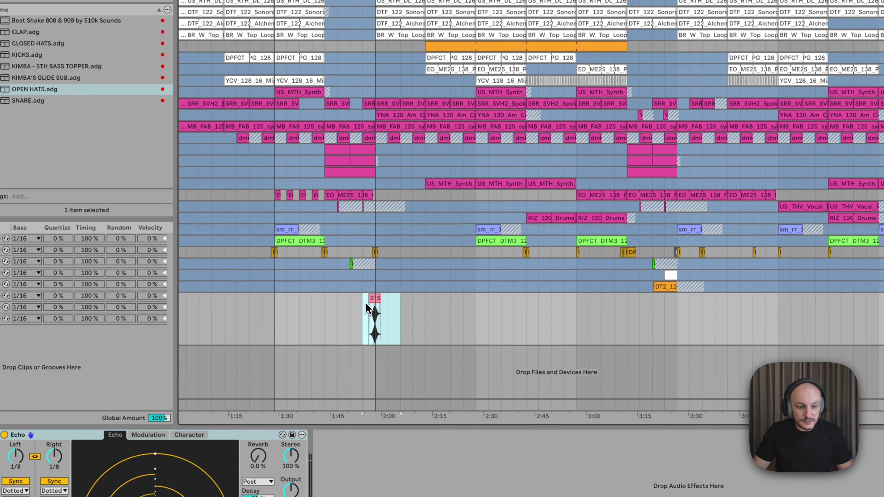
pyautogui.moveTo(370, 299); pyautogui.dragTo(626, 300)
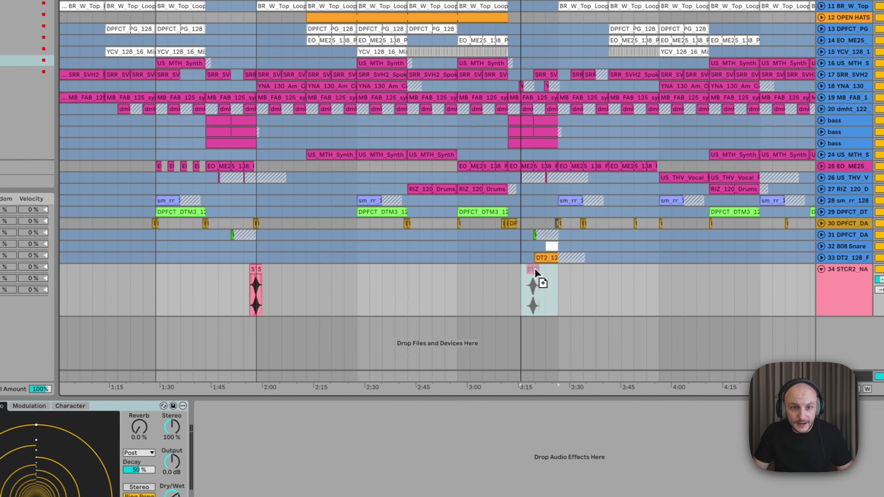
pyautogui.moveTo(499, 267); pyautogui.dragTo(499, 268)
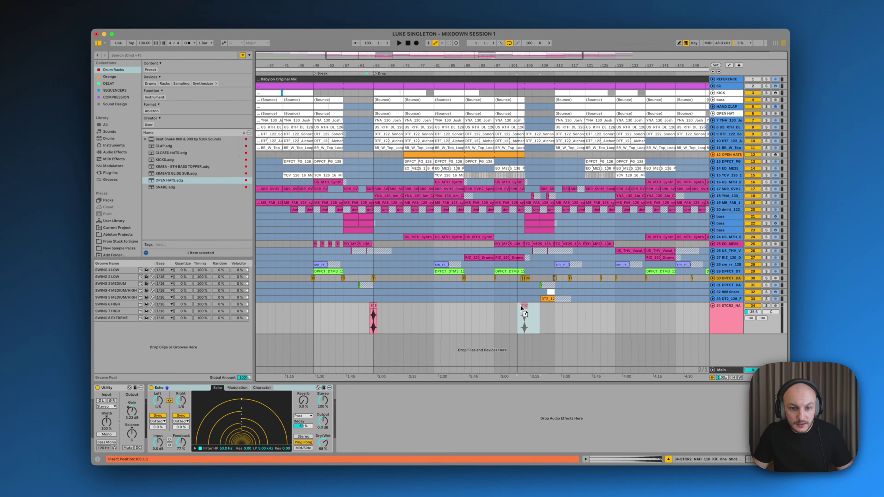
pyautogui.moveTo(520, 305); pyautogui.dragTo(523, 305)
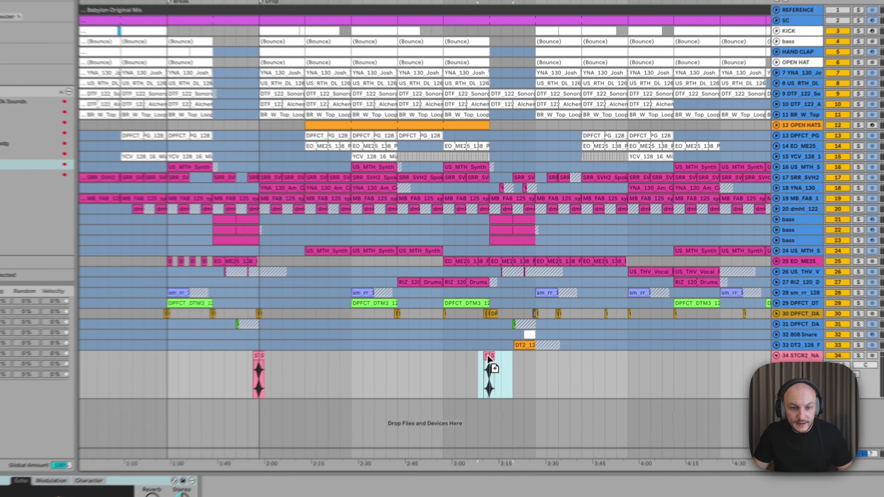
pyautogui.moveTo(488, 355); pyautogui.dragTo(488, 355)
# - Mark the break from bar 105 to 113 across the KICK to EO_ME25 tracks and play the transition into it
pyautogui.moveTo(525, 86); pyautogui.dragTo(474, 91)
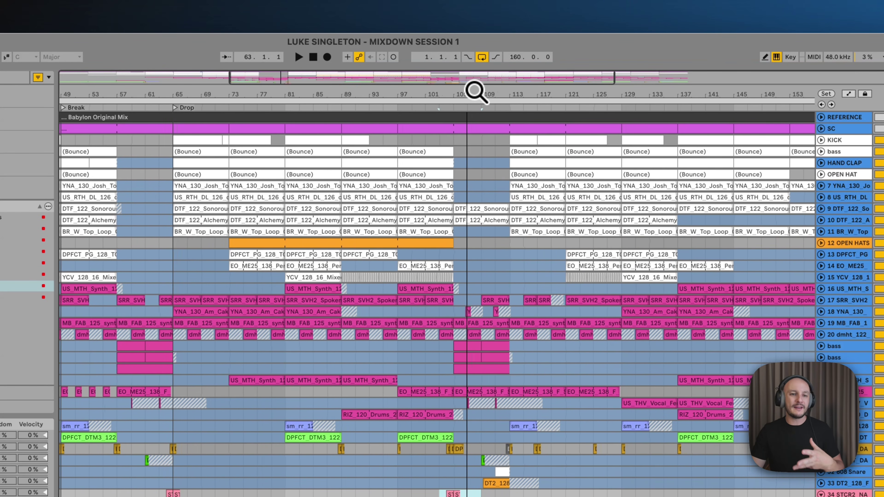
pyautogui.click(490, 294)
pyautogui.moveTo(475, 272); pyautogui.dragTo(451, 271)
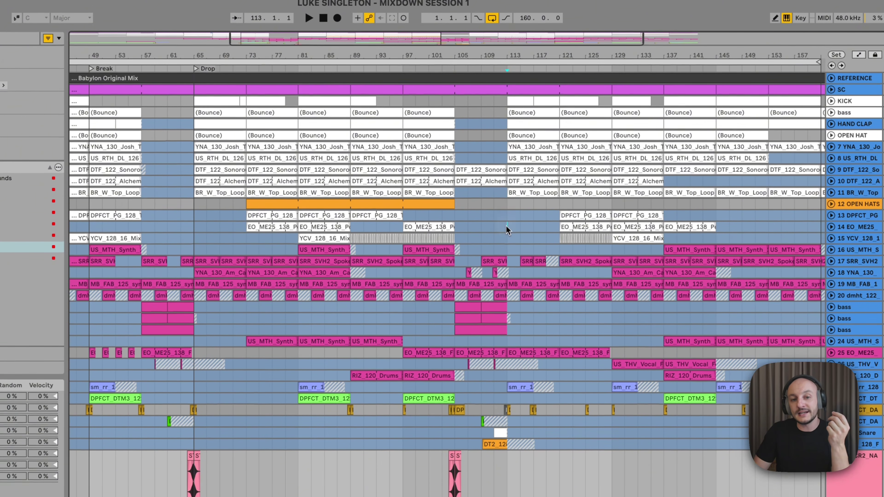
pyautogui.moveTo(506, 225); pyautogui.dragTo(456, 102)
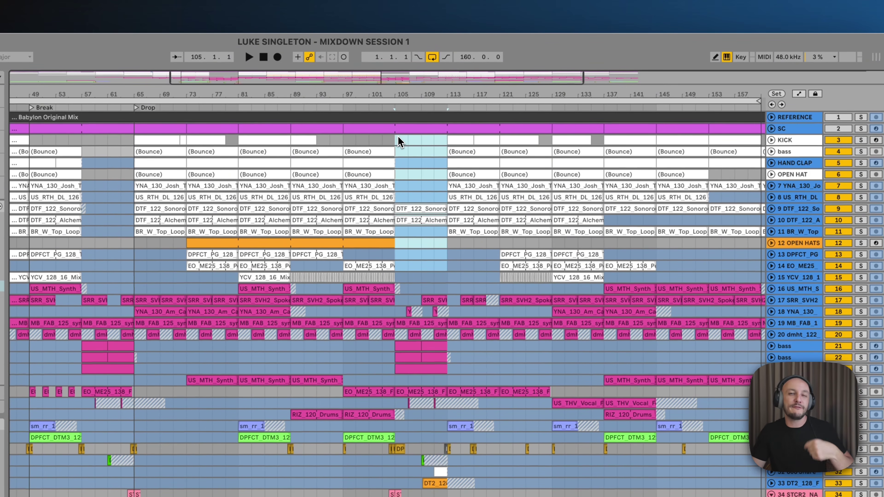
pyautogui.click(362, 106)
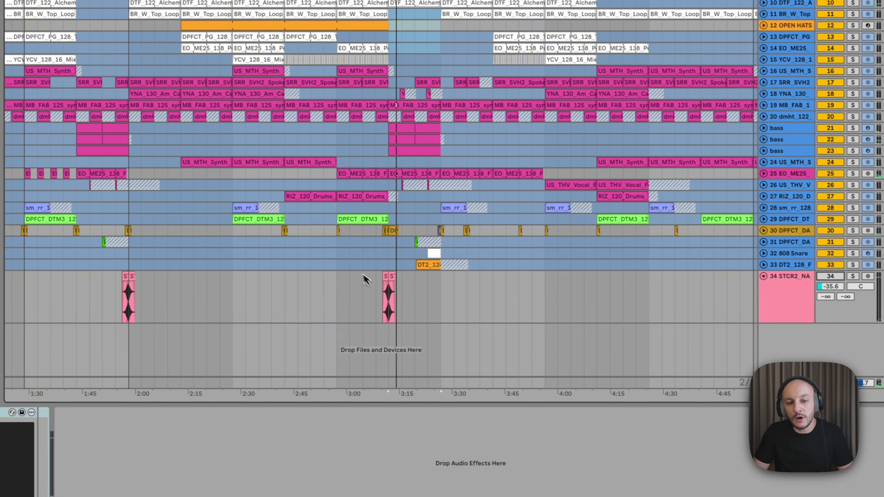
pyautogui.click(483, 313)
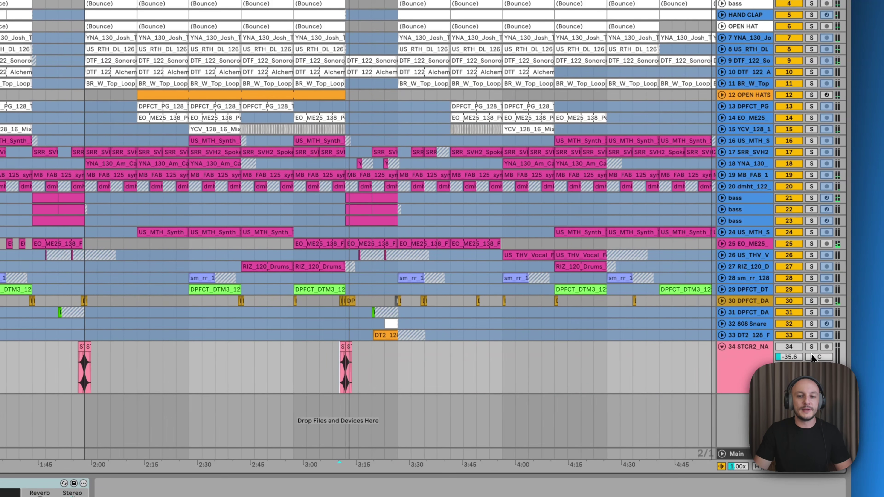
# - Reactivate the STCR2 track, set its volume to -34.0 dB during playback, and collapse the track
pyautogui.press('space')
pyautogui.click(793, 348)
pyautogui.moveTo(793, 356); pyautogui.dragTo(792, 353)
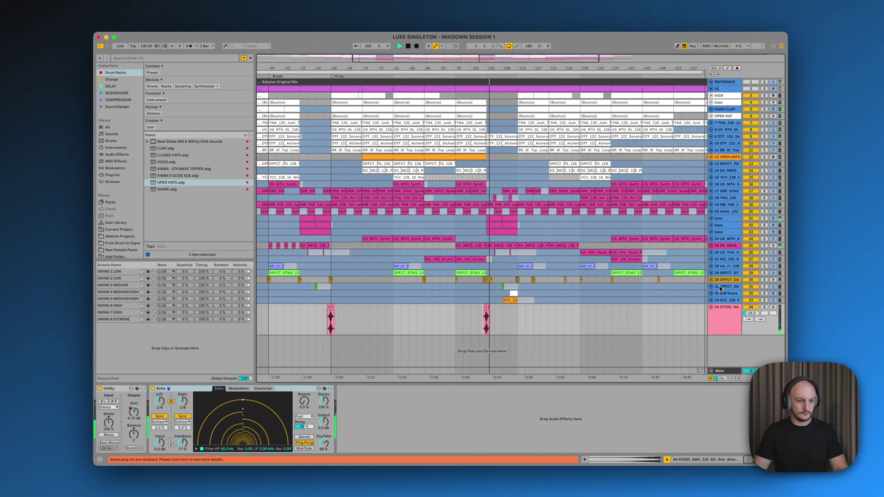
pyautogui.moveTo(538, 69); pyautogui.dragTo(512, 69)
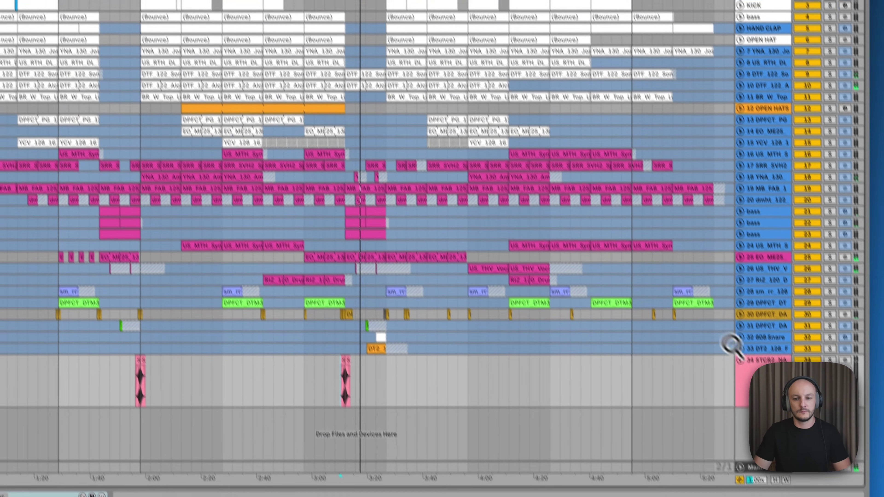
pyautogui.click(753, 374)
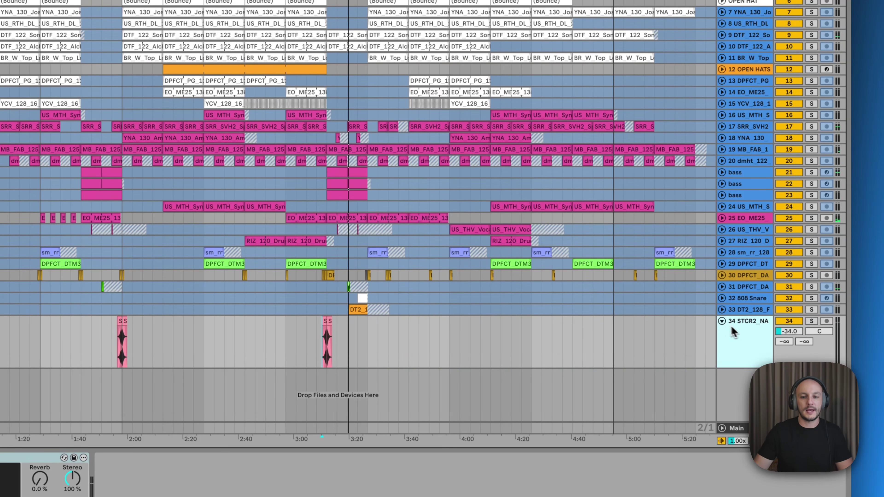
pyautogui.click(722, 321)
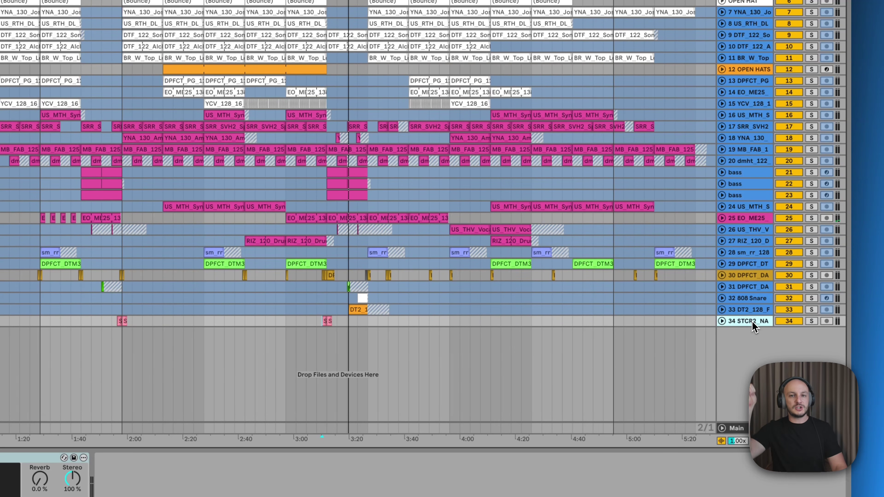
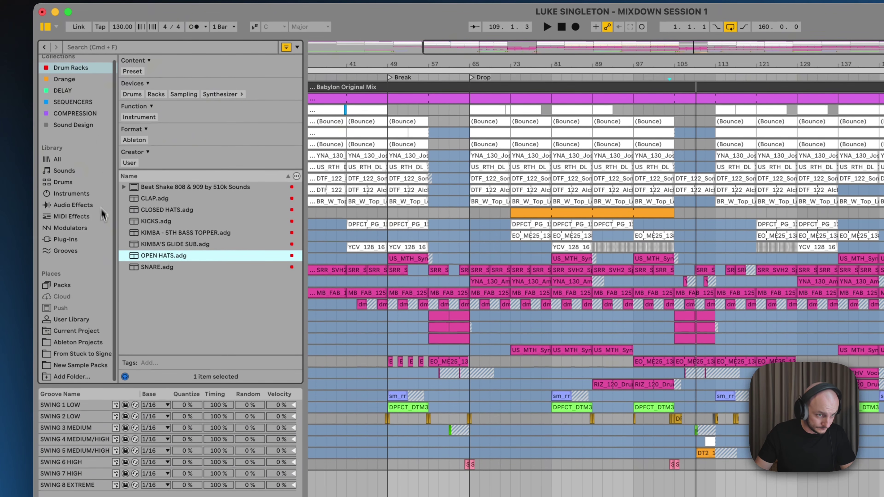
# - Browse the library's Drums category and preview the 606, 707, 808 and 909 core kits
pyautogui.click(63, 178)
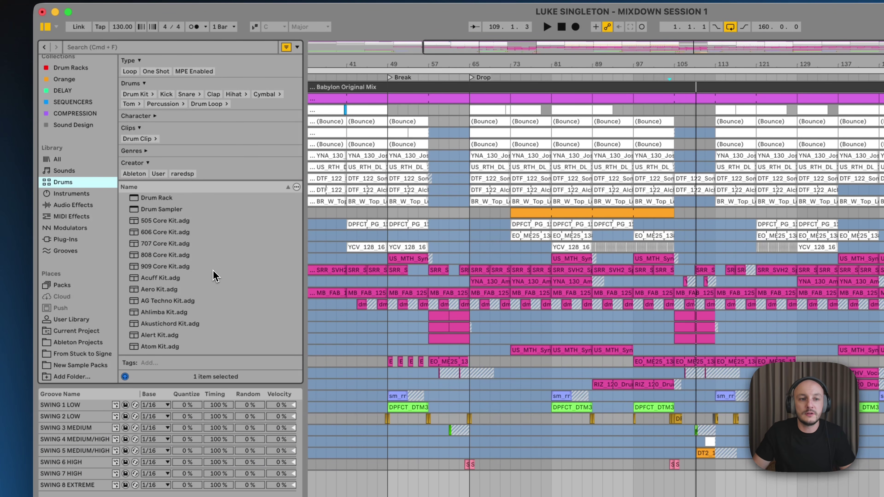
pyautogui.click(192, 233)
pyautogui.click(180, 245)
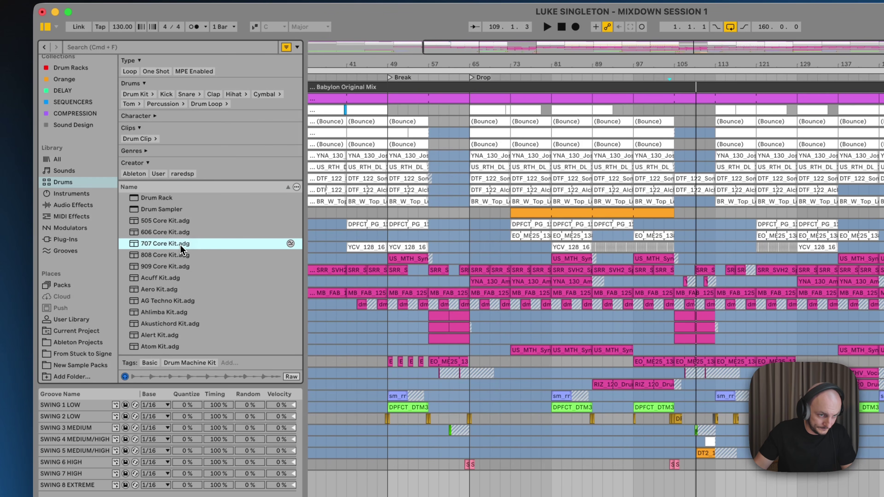
pyautogui.click(180, 259)
pyautogui.click(178, 271)
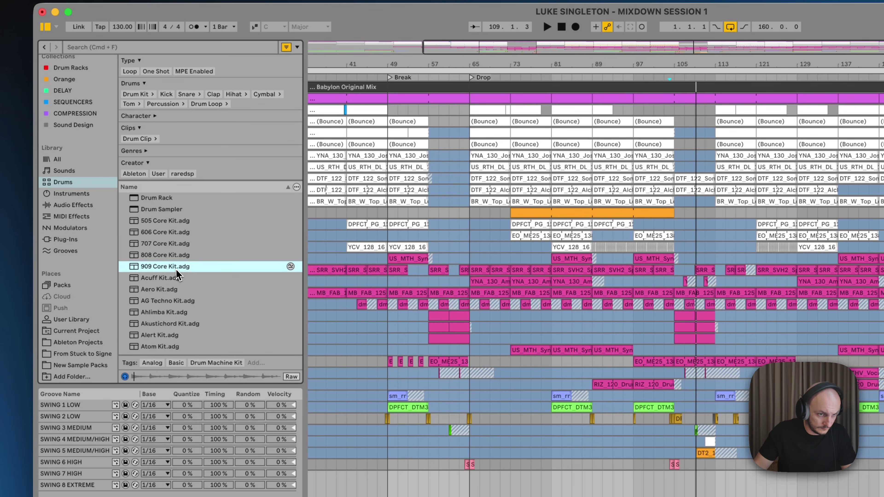
pyautogui.click(185, 212)
# - Load the 808 Core Kit onto a new track and audition its Maracas, Rim Shot, Hand Clap and Hi Tom pads
pyautogui.moveTo(181, 258); pyautogui.dragTo(71, 410)
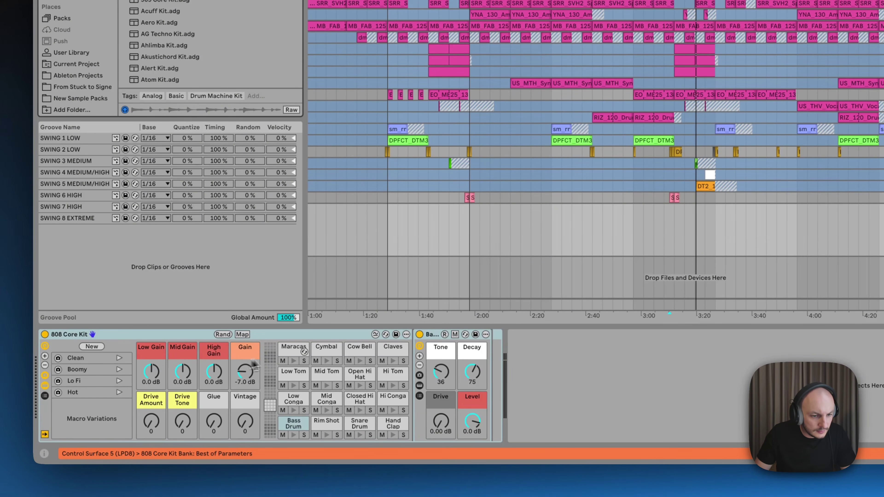
pyautogui.click(294, 361)
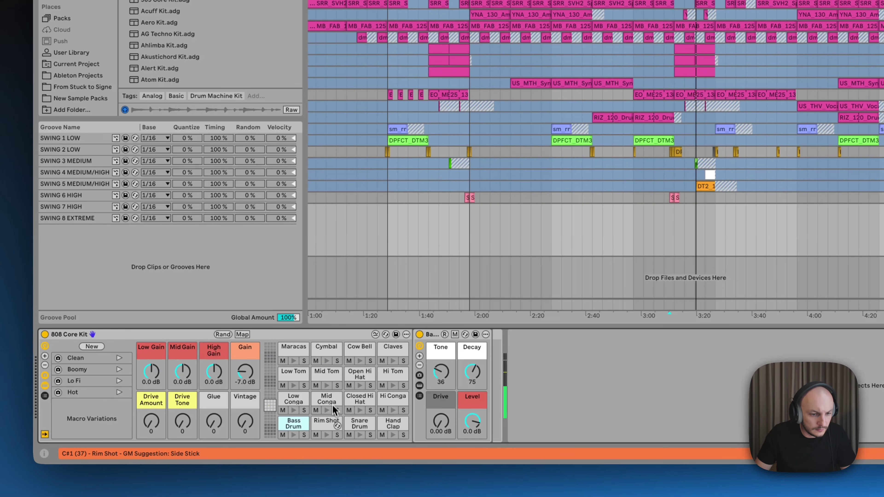
pyautogui.click(326, 435)
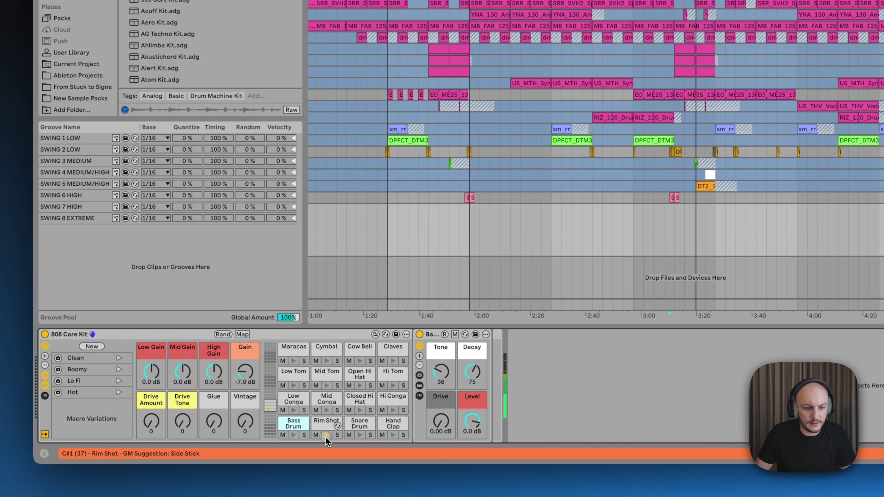
pyautogui.click(395, 435)
pyautogui.click(393, 387)
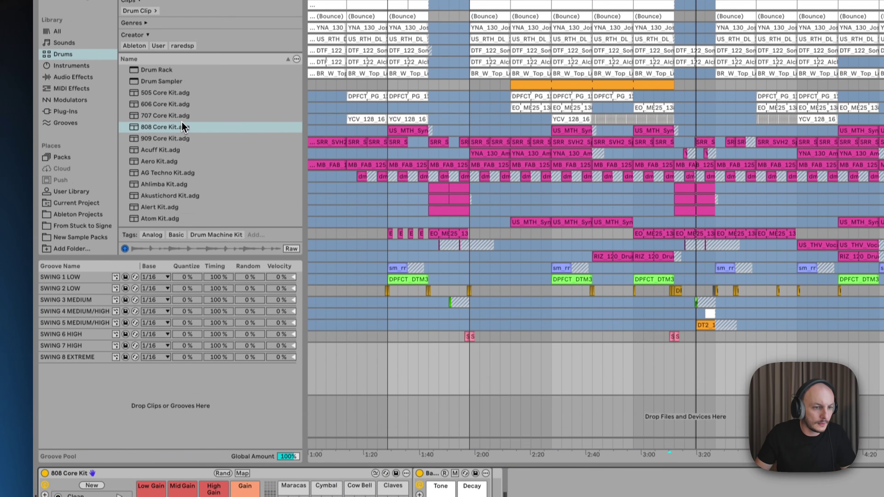
# - Replace the 808 Core Kit with the 707 Core Kit, audition it, and place the insertion point on its track at bar 113
pyautogui.moveTo(184, 116); pyautogui.dragTo(477, 386)
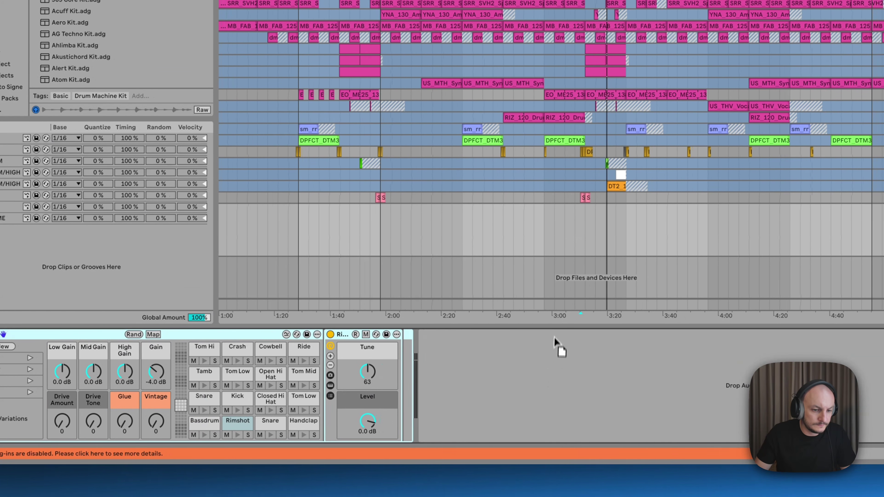
pyautogui.click(233, 362)
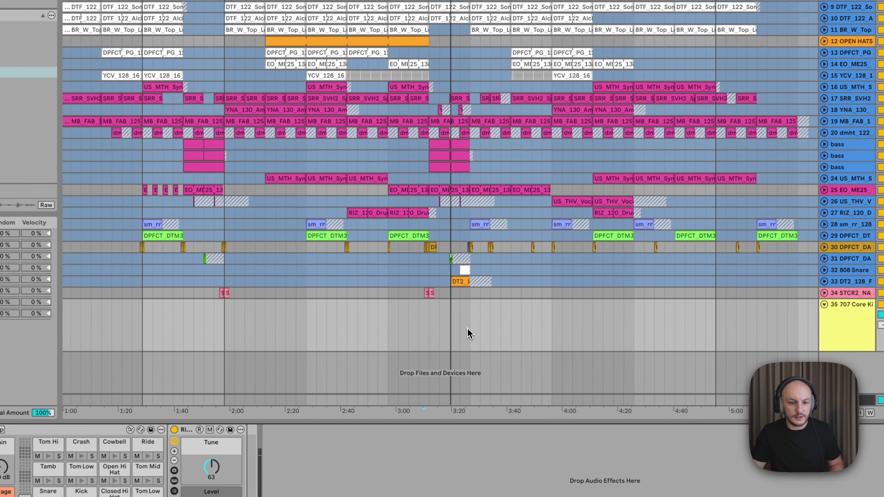
pyautogui.click(472, 329)
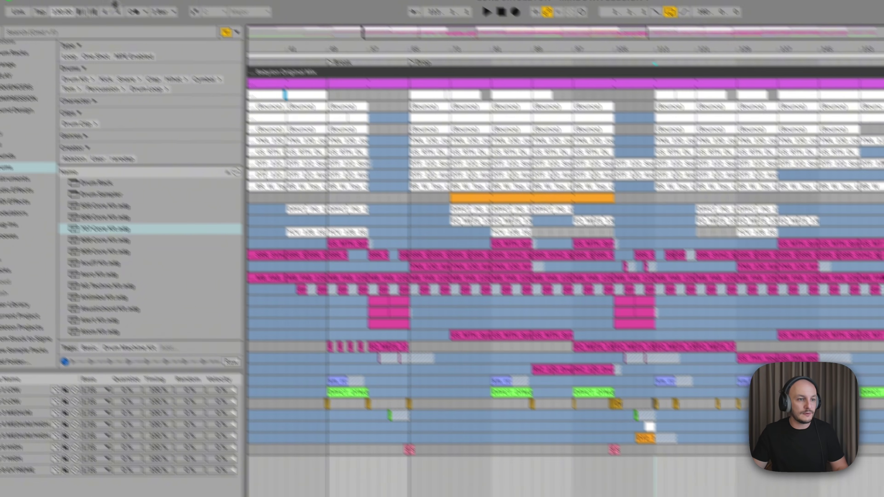
# - Search the audio effects for "eq" and add EQ Eight after the 707 Core Kit
pyautogui.click(115, 75)
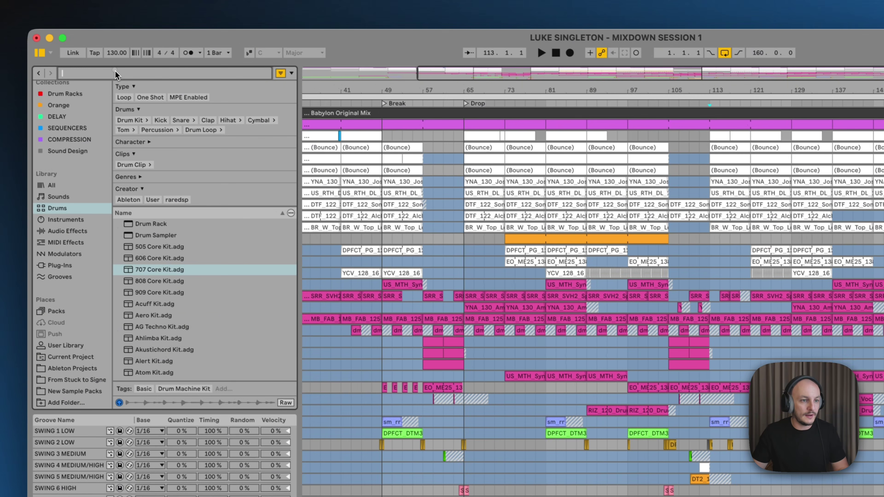
pyautogui.write('eq')
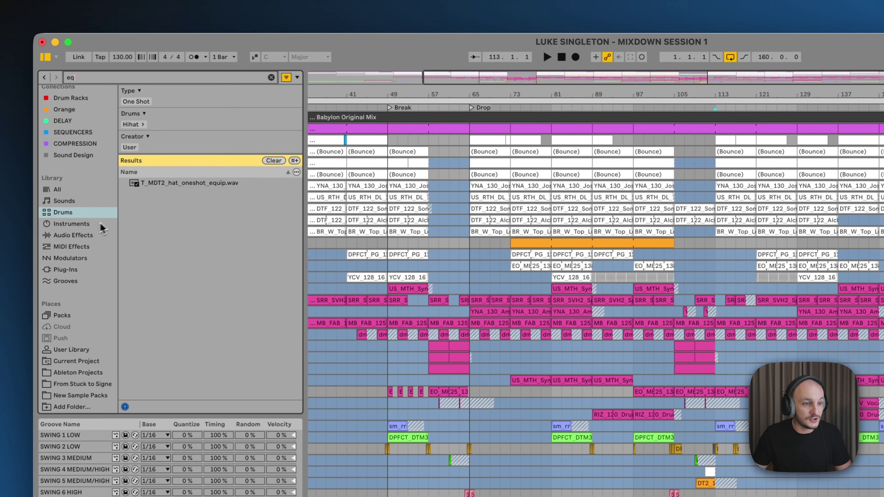
pyautogui.click(78, 237)
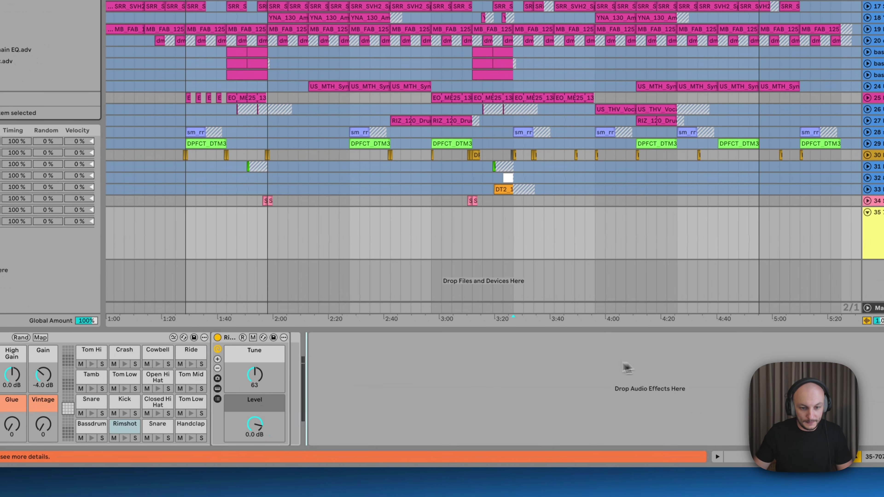
pyautogui.moveTo(626, 368); pyautogui.dragTo(626, 368)
# - Change EQ Eight's first band to a steep low cut at about 599 Hz and audition the kit through it
pyautogui.click(351, 431)
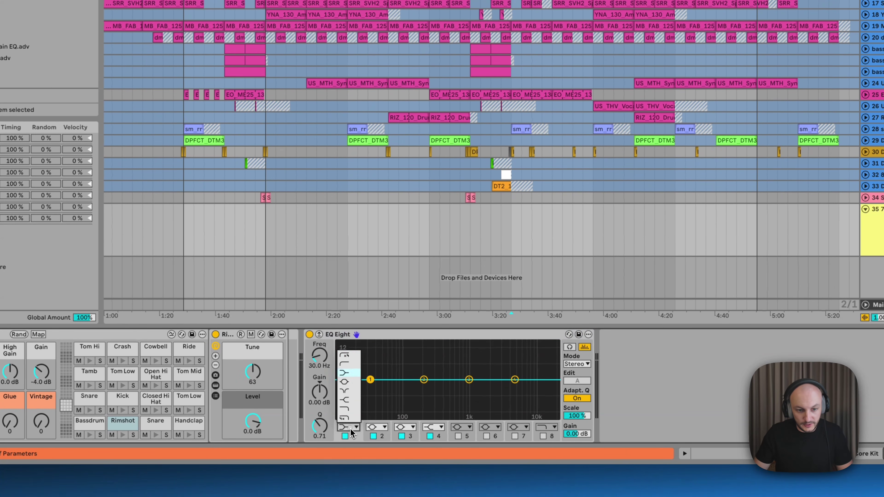
pyautogui.click(350, 355)
pyautogui.moveTo(321, 362)
pyautogui.mouseDown()
pyautogui.moveTo(322, 338)
pyautogui.moveTo(322, 359)
pyautogui.mouseUp()
pyautogui.click(123, 362)
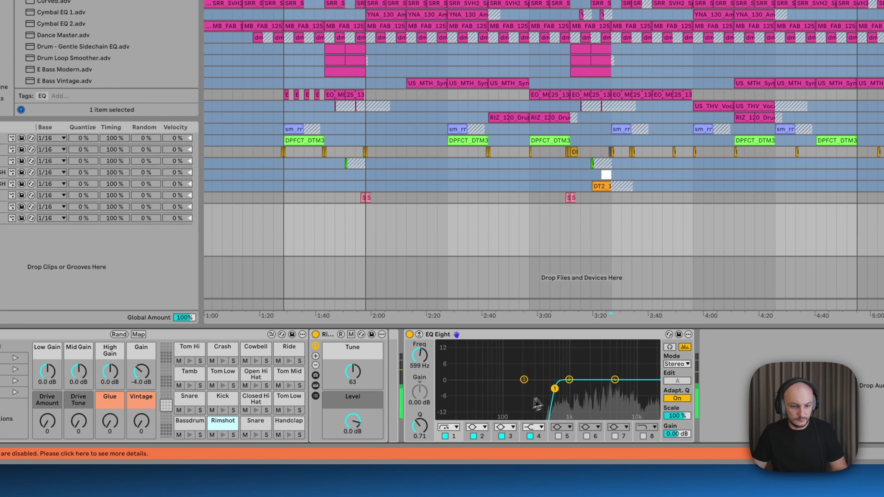
# - Move EQ Eight's low cut to 918 Hz with a Q of 0.43, and lower the 707 Core Kit track's volume to -13.3 dB
pyautogui.moveTo(557, 395); pyautogui.dragTo(566, 395)
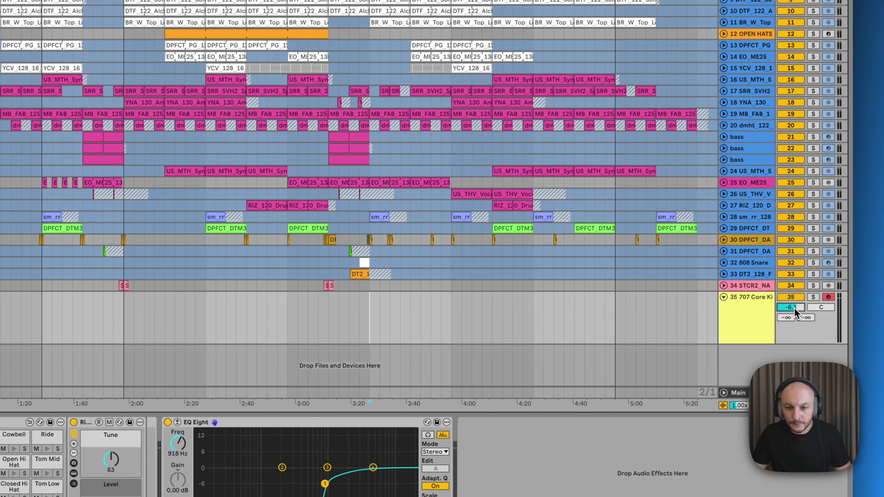
pyautogui.moveTo(795, 312); pyautogui.dragTo(795, 327)
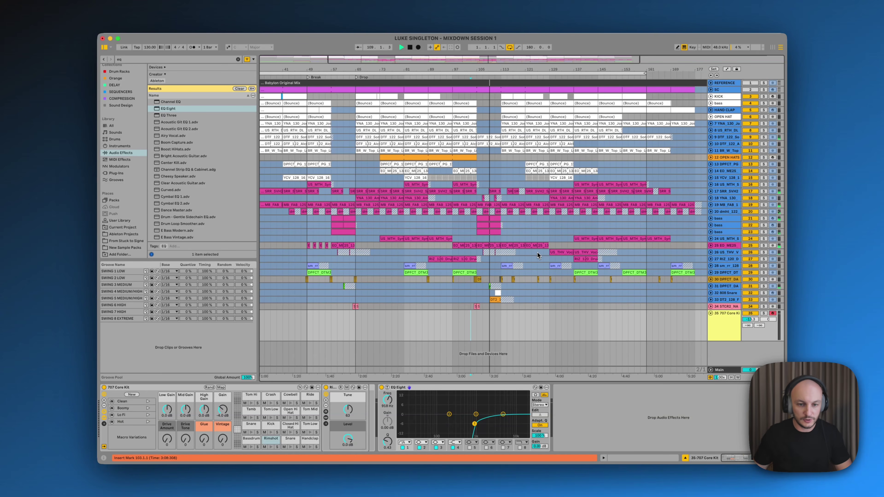
# - Create a MIDI clip from bar 107 to 109 on the 707 Core Kit track with two Crash hits at 2.3 and 2.4
pyautogui.click(485, 320)
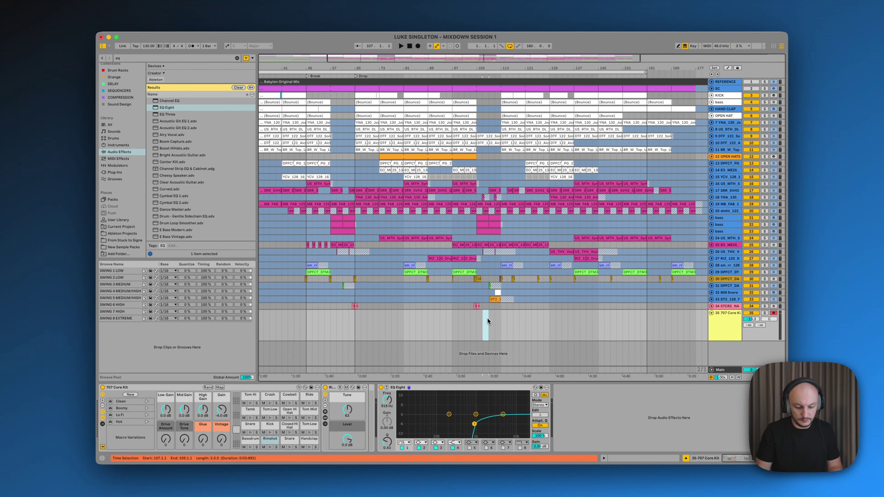
pyautogui.press('super+shift+m')
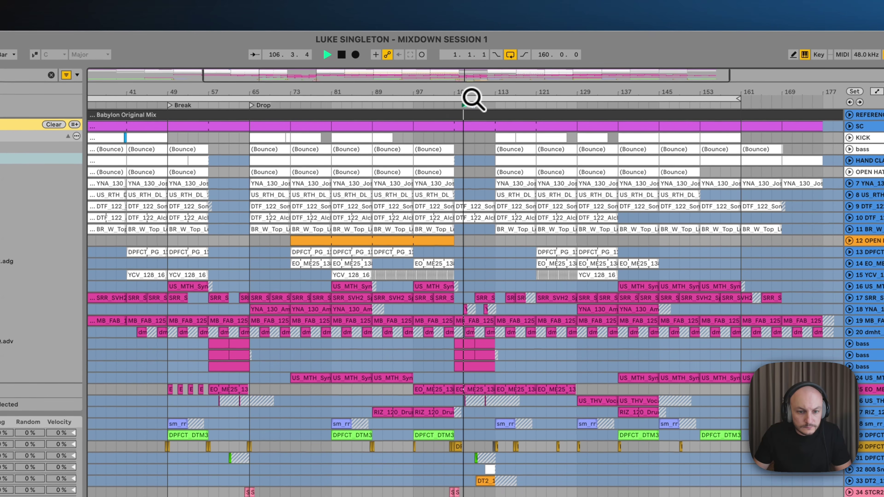
pyautogui.moveTo(474, 95); pyautogui.dragTo(472, 95)
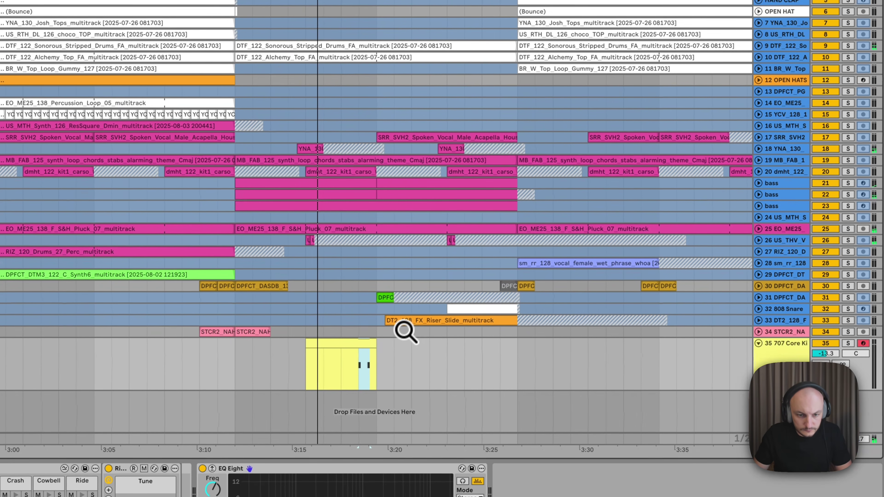
# - Shift the clip's two Crash hits to 2.3.3 and 2.4, and play the arrangement from about bar 107
pyautogui.doubleClick(365, 362)
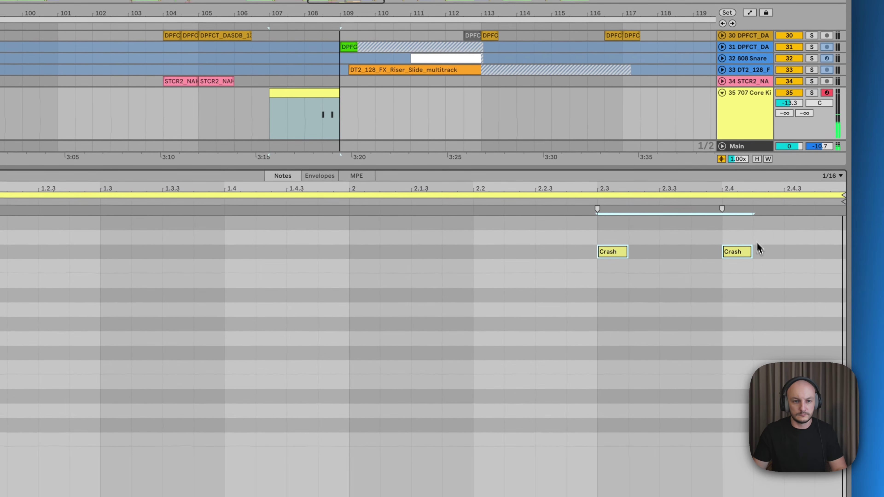
pyautogui.moveTo(624, 256); pyautogui.dragTo(672, 256)
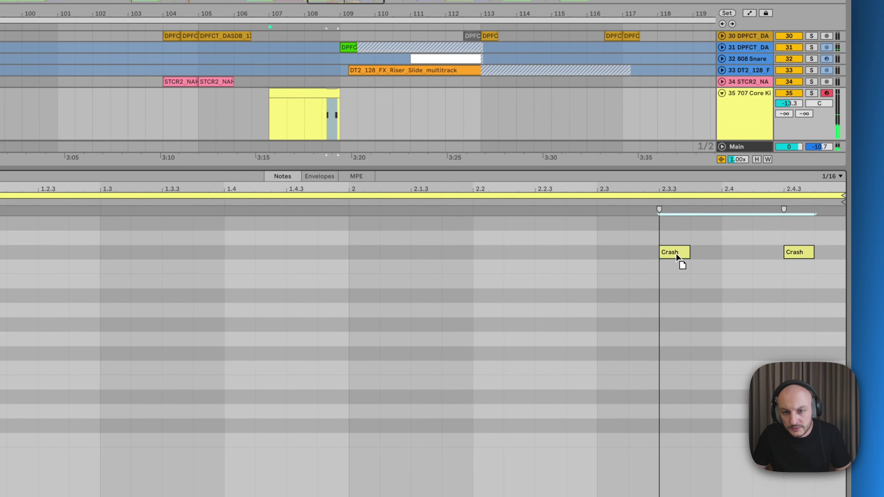
pyautogui.click(776, 257)
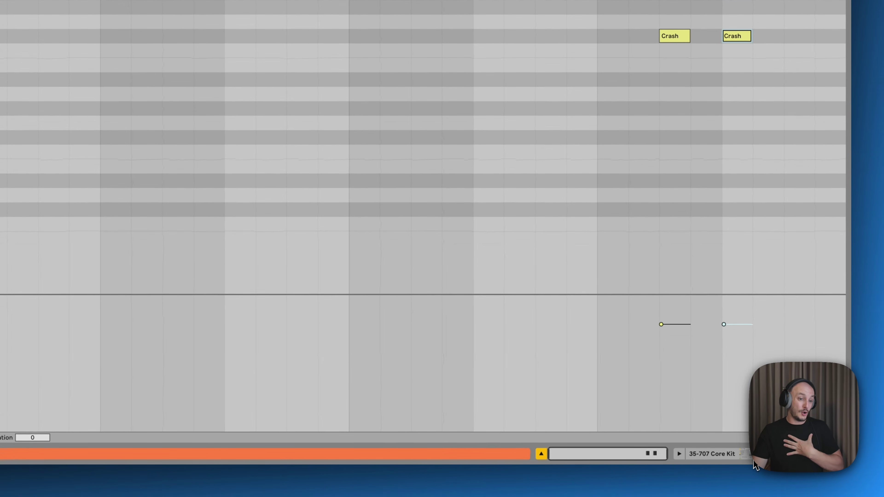
pyautogui.click(748, 455)
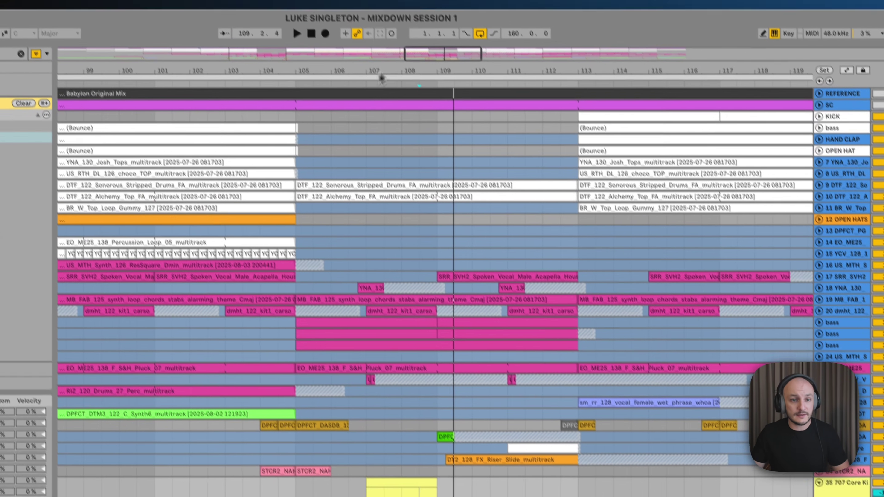
pyautogui.click(362, 105)
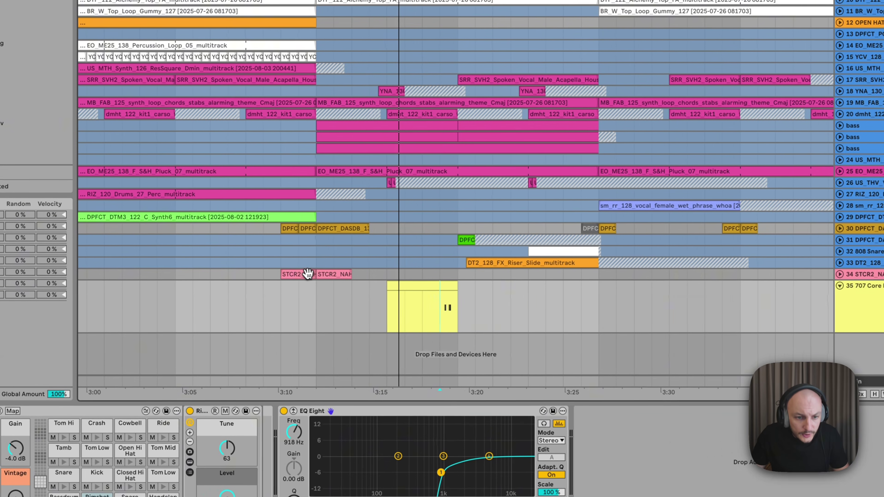
# - Copy the reversed brass clip on track 34 so it ends at the first Crash hit, and audition the passage
pyautogui.click(307, 274)
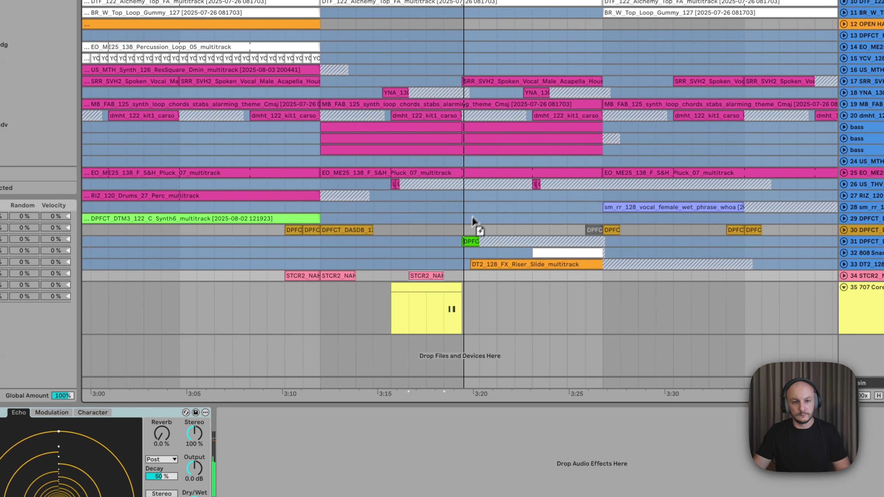
pyautogui.press('space')
pyautogui.click(844, 276)
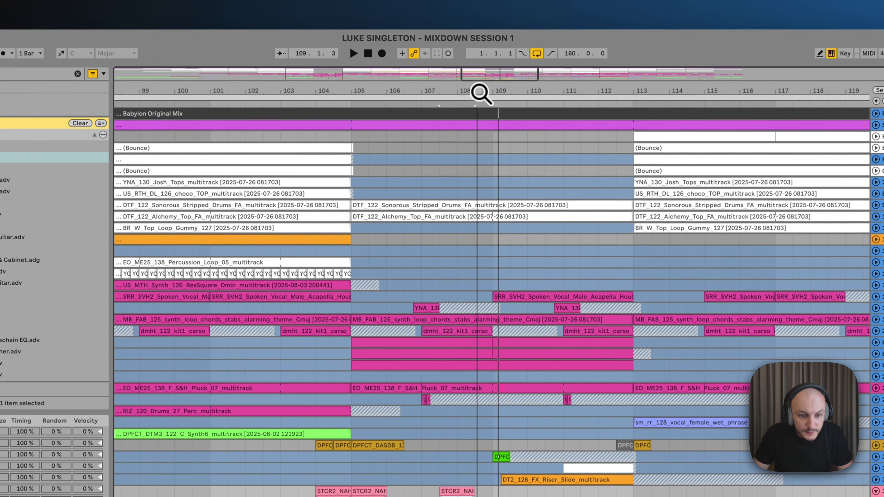
pyautogui.moveTo(479, 93); pyautogui.dragTo(480, 95)
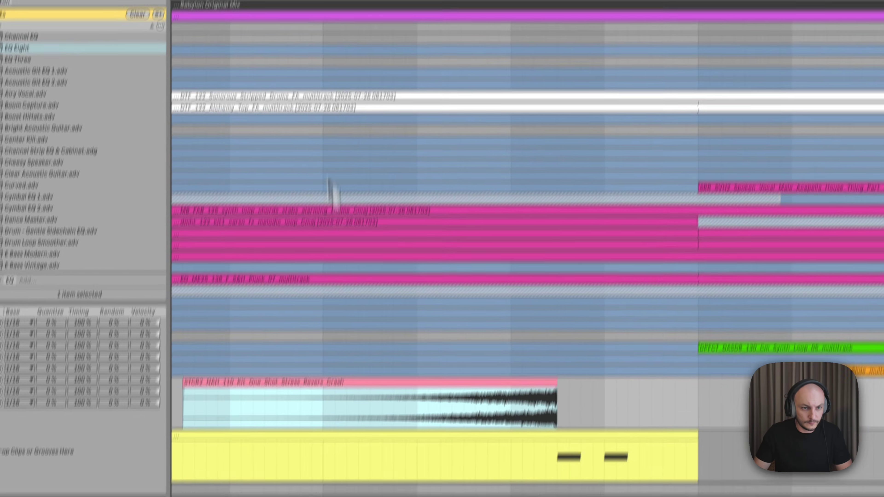
pyautogui.moveTo(317, 83); pyautogui.dragTo(315, 93)
pyautogui.click(263, 109)
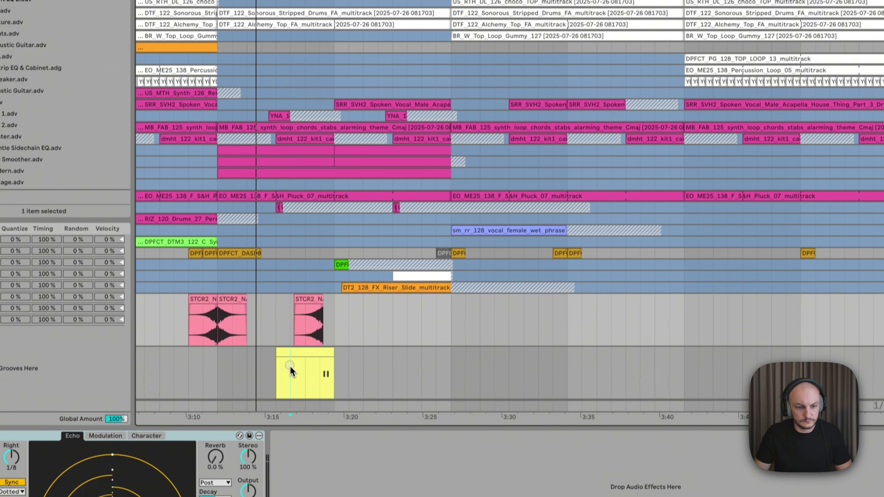
# - Fold track 34, search the audio effects for "echo", and add Echo after EQ Eight on the 707 Core Kit track
pyautogui.click(290, 367)
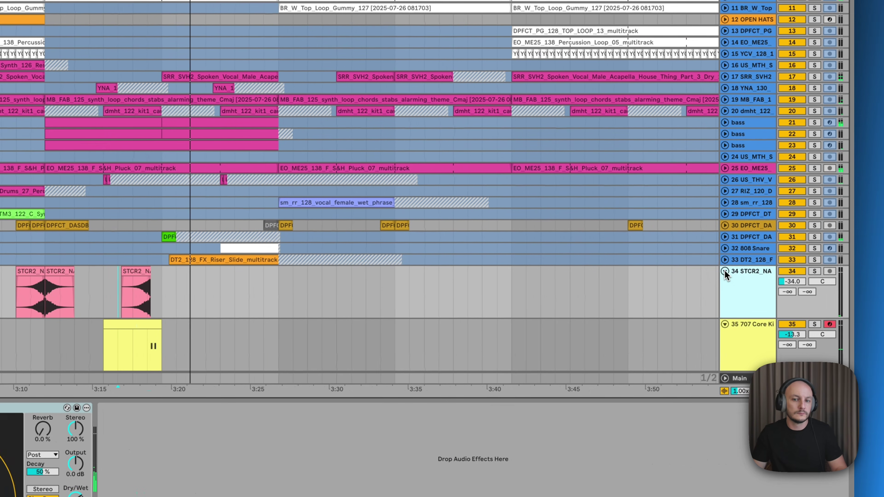
pyautogui.click(721, 270)
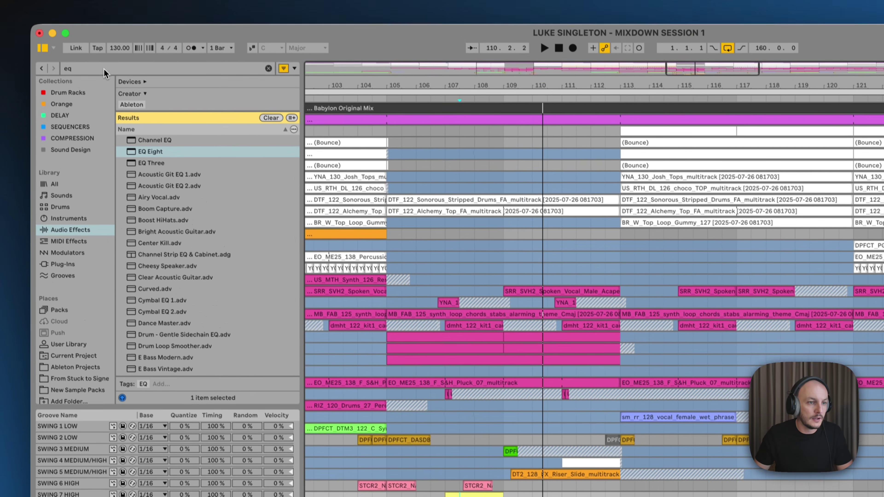
pyautogui.moveTo(105, 74); pyautogui.dragTo(50, 78)
pyautogui.write('echo')
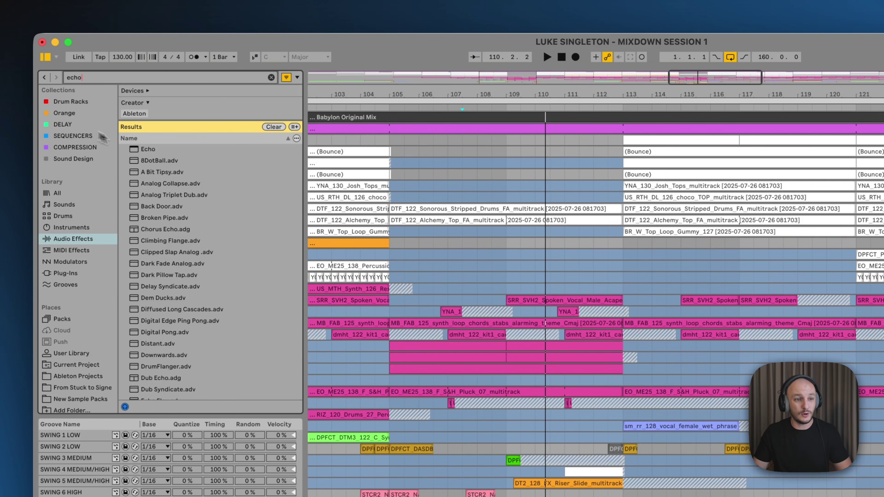
pyautogui.moveTo(147, 149); pyautogui.dragTo(625, 421)
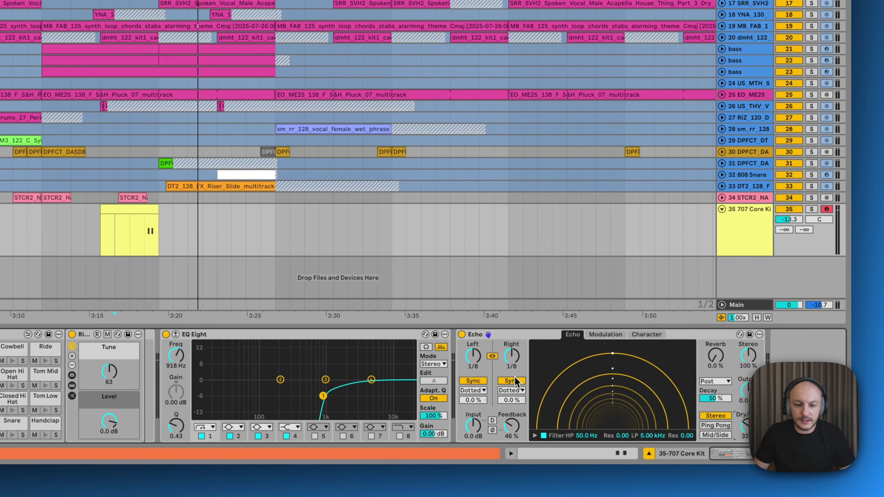
# - Set Echo to 1/4 Notes sync on both sides, Ping Pong mode, 61% feedback and 45% dry/wet
pyautogui.click(512, 401)
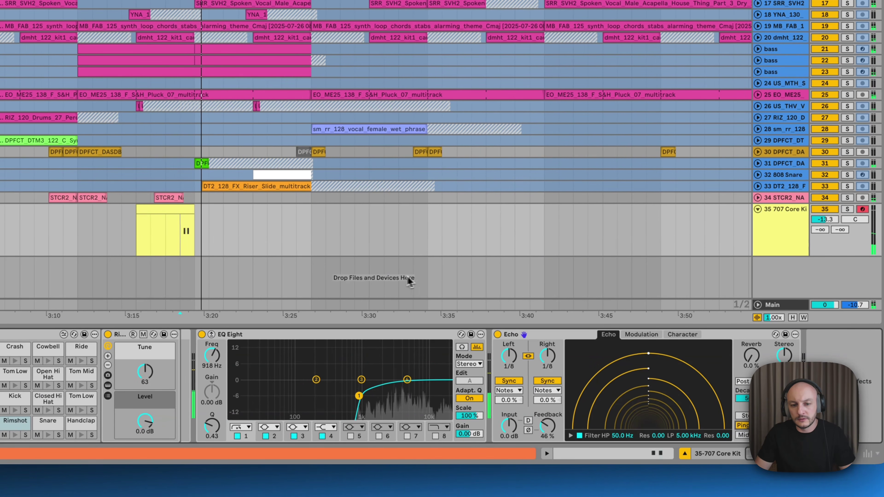
pyautogui.click(563, 335)
pyautogui.moveTo(548, 426); pyautogui.dragTo(548, 412)
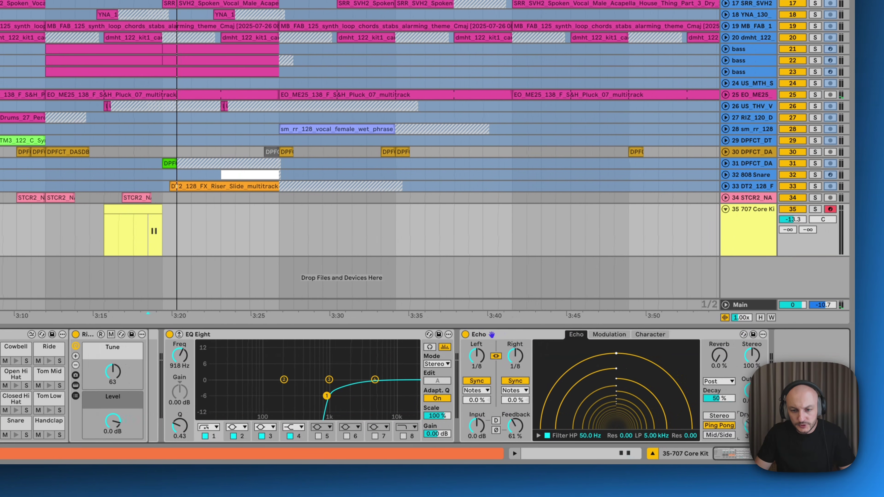
pyautogui.moveTo(749, 426); pyautogui.dragTo(749, 417)
pyautogui.press('space')
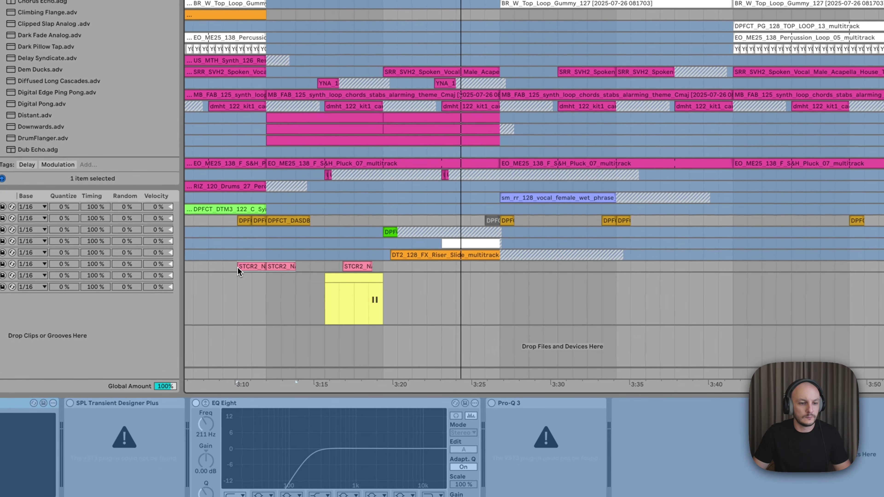
# - Copy the pair of reversed brass clips so they meet at bar 113, fold the 707 Core Kit track, and play from bar 105
pyautogui.click(244, 266)
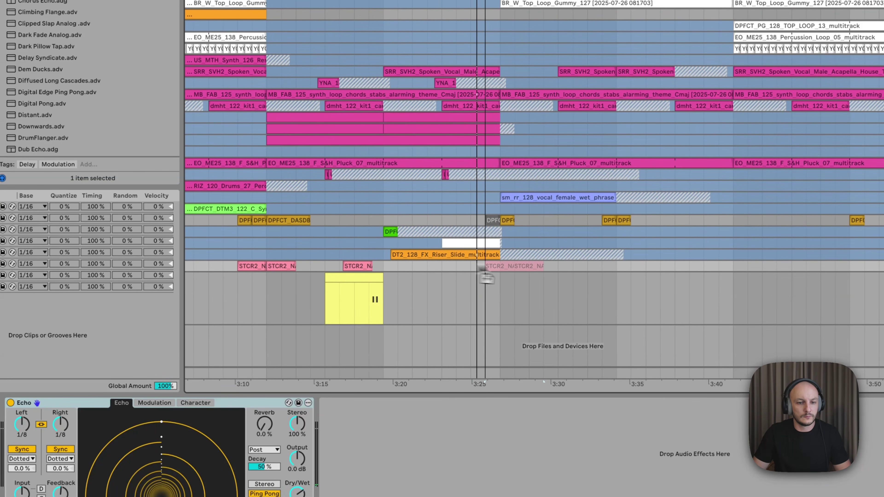
pyautogui.moveTo(483, 266); pyautogui.dragTo(483, 265)
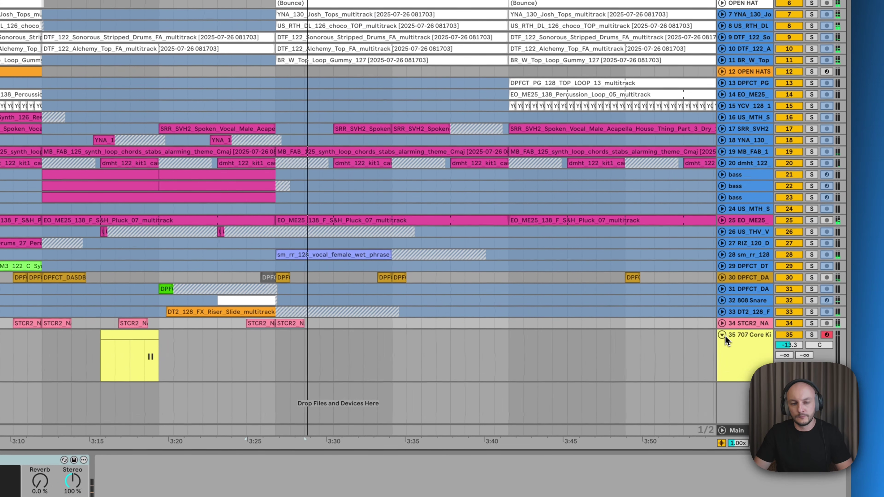
pyautogui.click(734, 318)
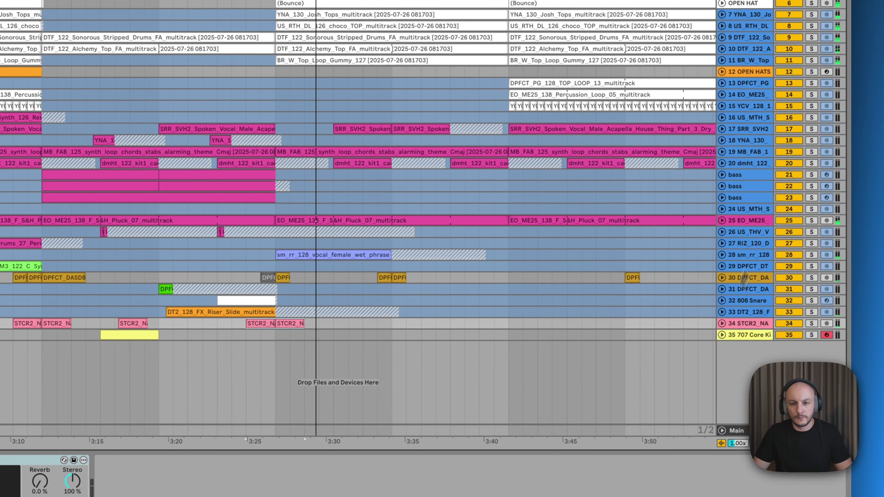
pyautogui.moveTo(757, 182); pyautogui.dragTo(752, 177)
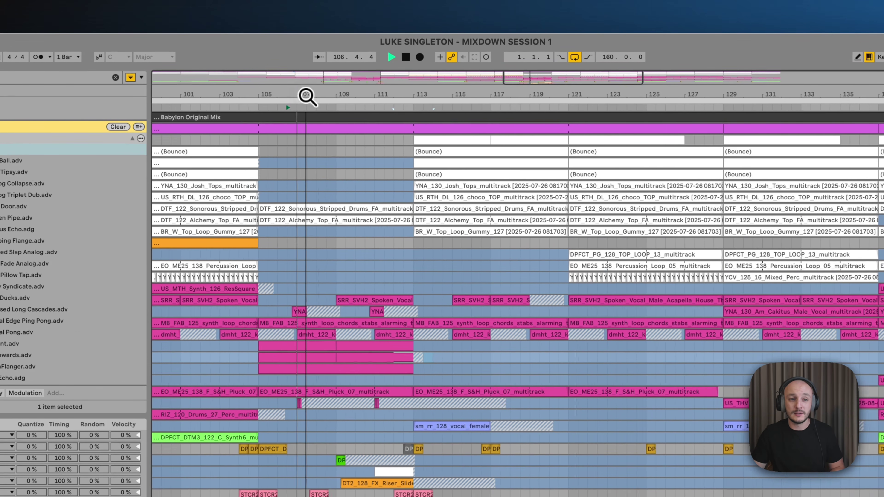
pyautogui.moveTo(306, 94); pyautogui.dragTo(305, 91)
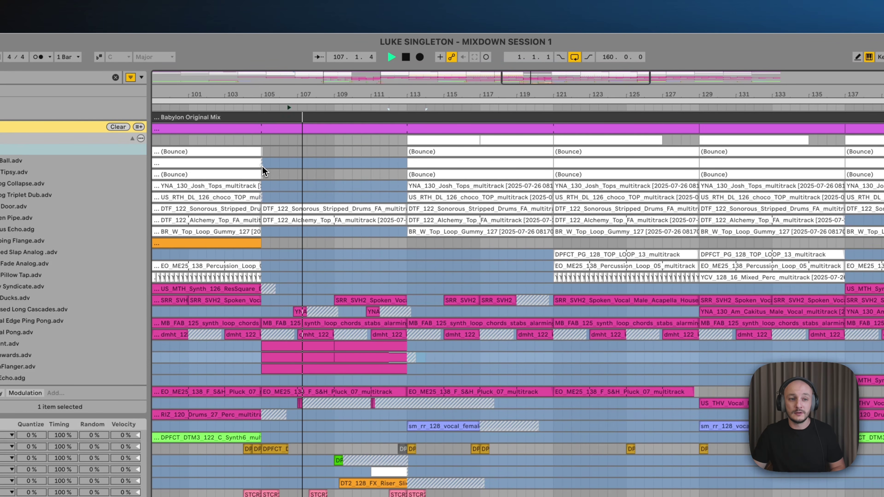
pyautogui.click(261, 165)
pyautogui.press('space')
pyautogui.press('space')
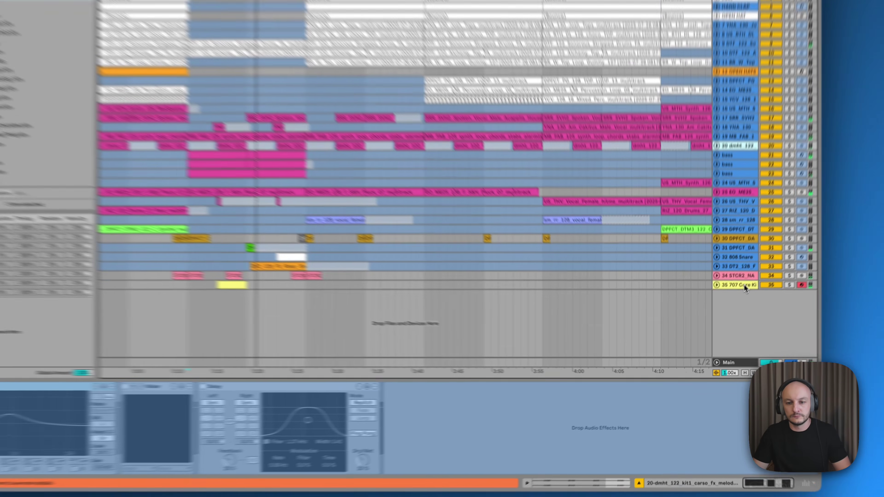
# - In the 707 Core Kit clip, move the first Crash hit to 2.3 and add a third one at 2.4.4
pyautogui.click(731, 313)
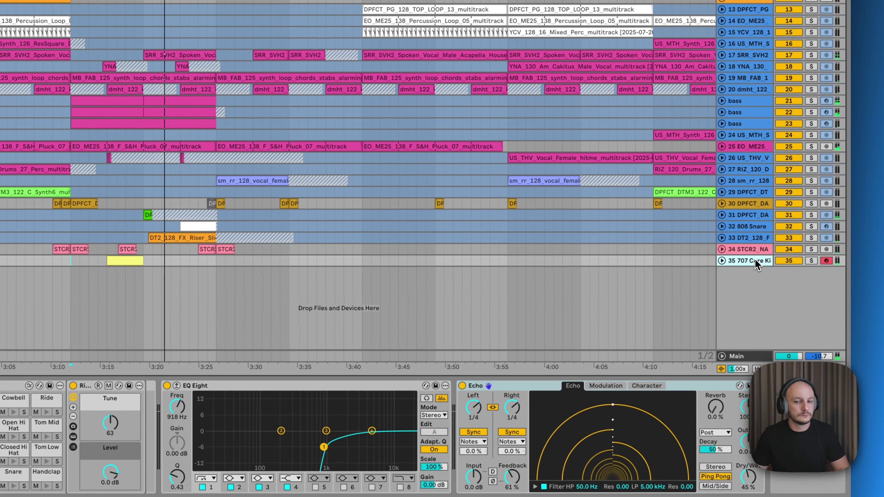
pyautogui.click(723, 260)
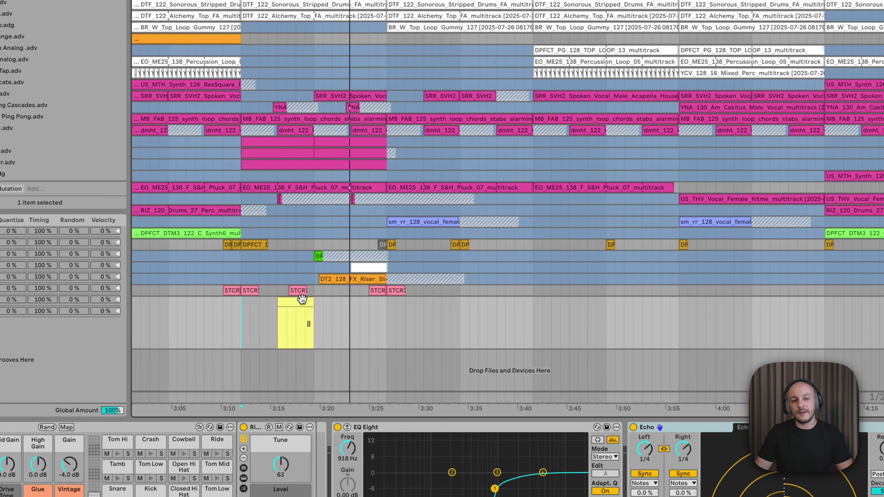
pyautogui.doubleClick(134, 268)
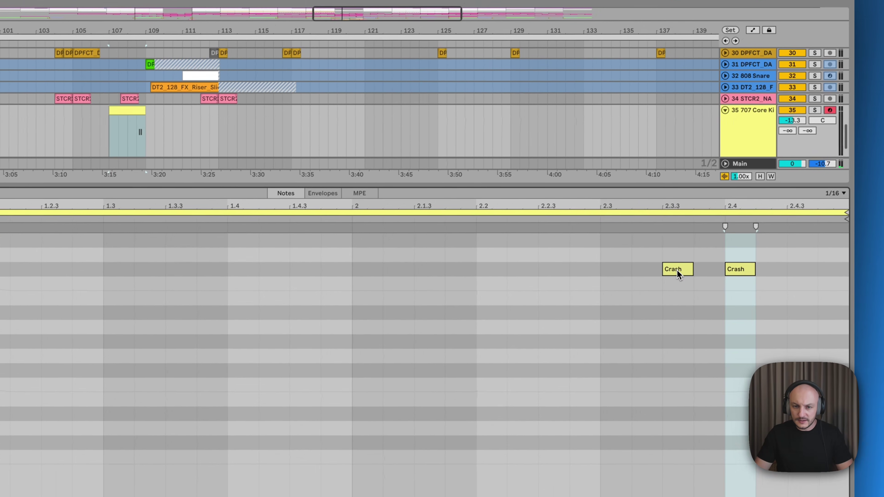
pyautogui.moveTo(709, 243); pyautogui.dragTo(646, 243)
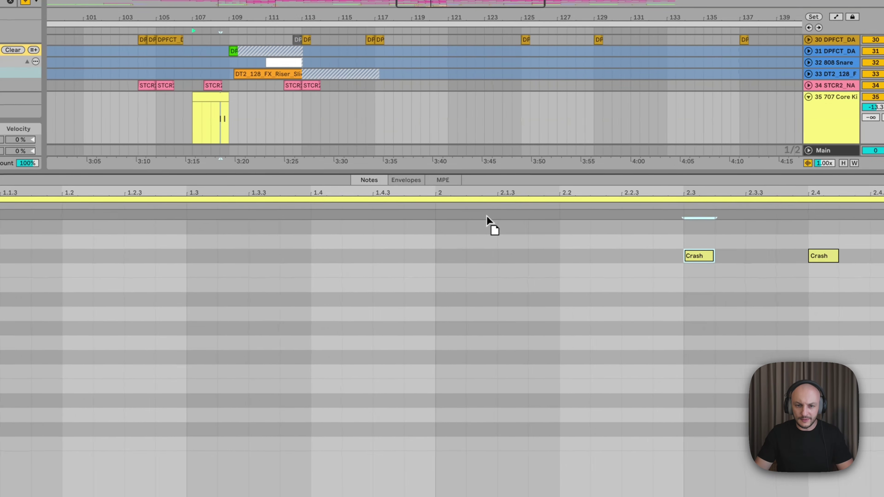
pyautogui.click(331, 204)
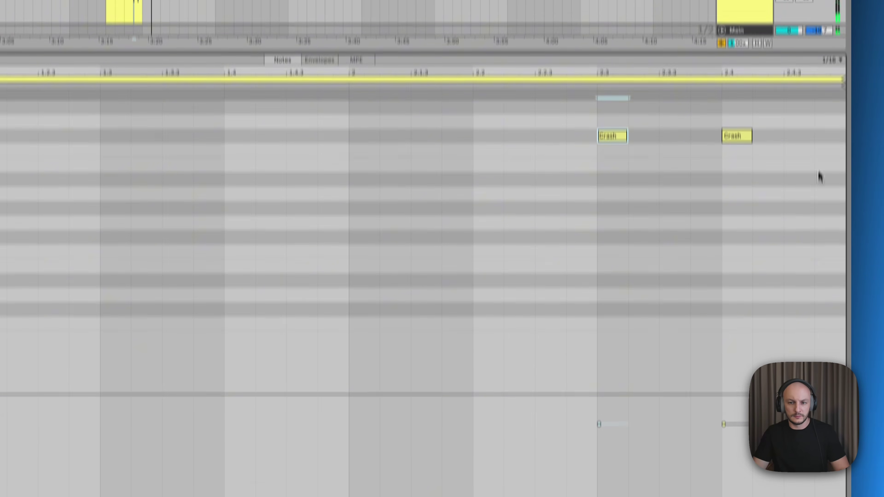
pyautogui.doubleClick(828, 136)
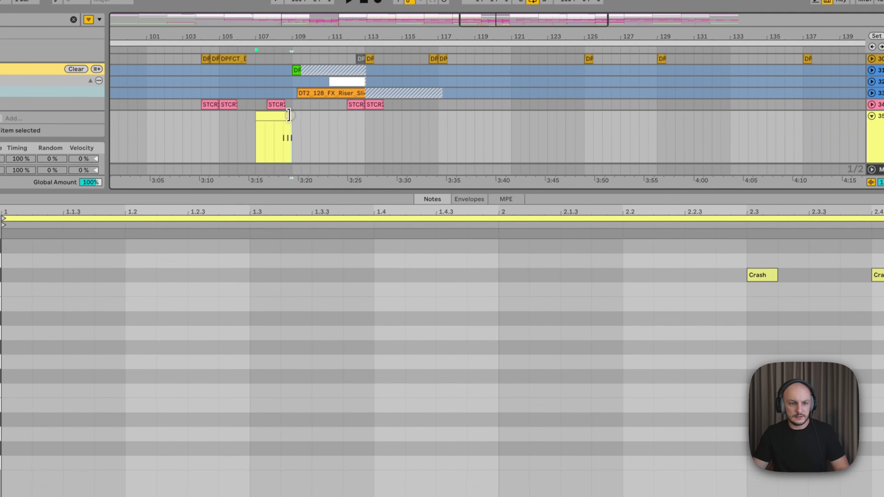
# - Extend the 707 Core Kit clip to bar 113 so its Crash pattern repeats, and open the extended clip
pyautogui.moveTo(288, 115); pyautogui.dragTo(365, 115)
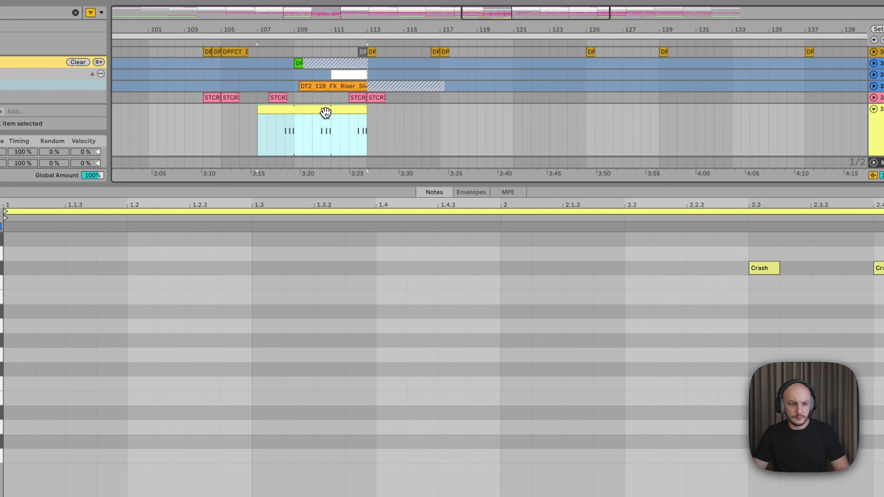
pyautogui.doubleClick(324, 113)
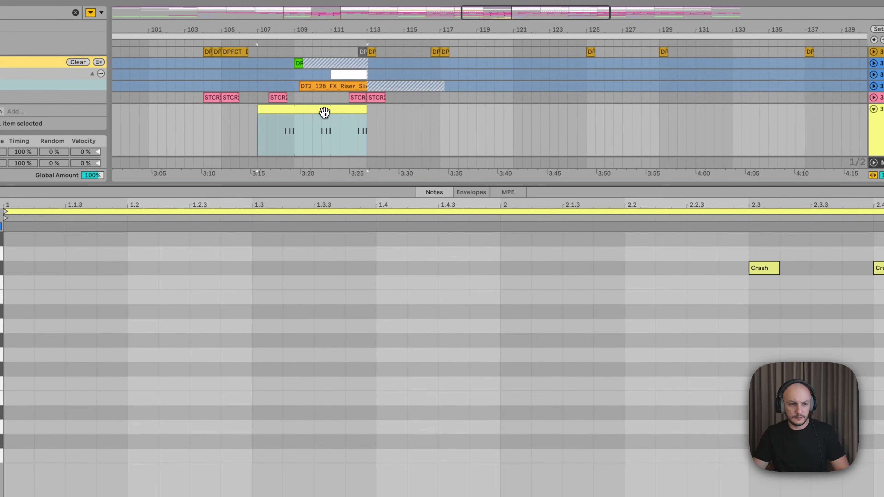
# - Consolidate the extended 707 Core Kit clip into one clip ending at bar 113 and play its Crash pattern
pyautogui.click(313, 108)
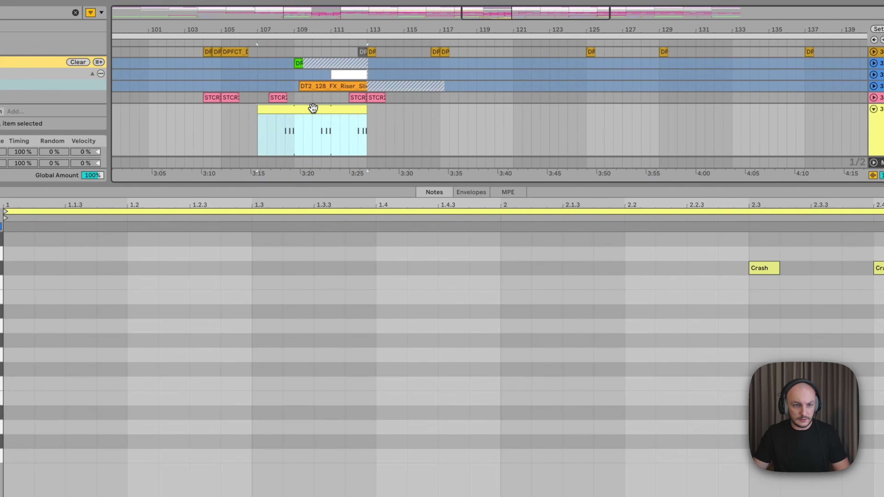
pyautogui.press('super+j')
pyautogui.moveTo(333, 271); pyautogui.dragTo(342, 272)
pyautogui.press('space')
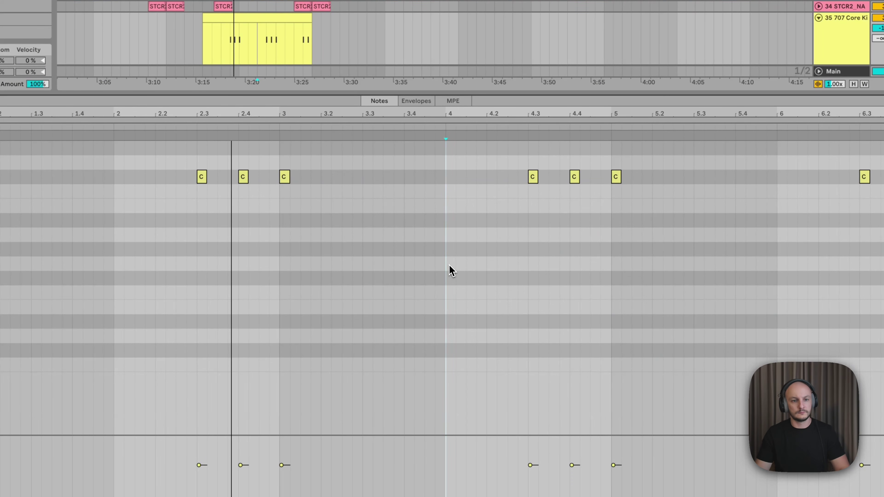
# - Delete the repeated Crash hits from 4.3 onward, keeping only the first three, and fold the 707 Core Kit track
pyautogui.moveTo(469, 207); pyautogui.dragTo(883, 149)
pyautogui.press('Delete')
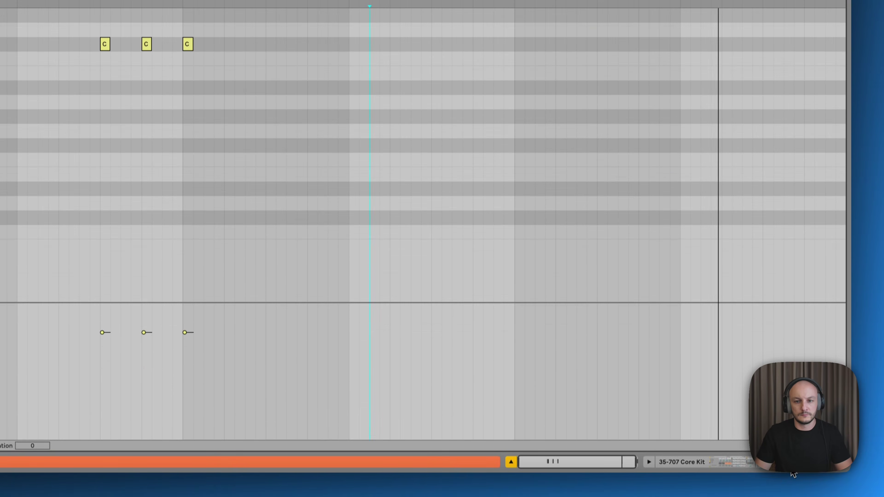
pyautogui.click(790, 466)
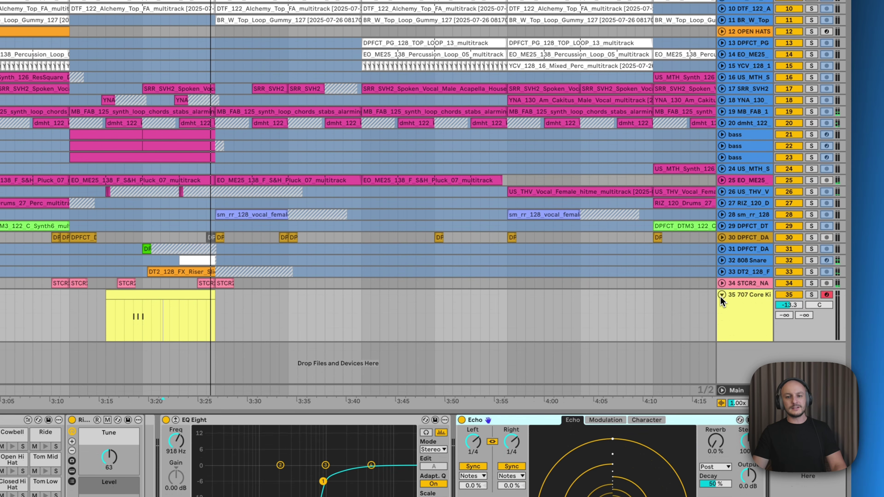
pyautogui.click(721, 295)
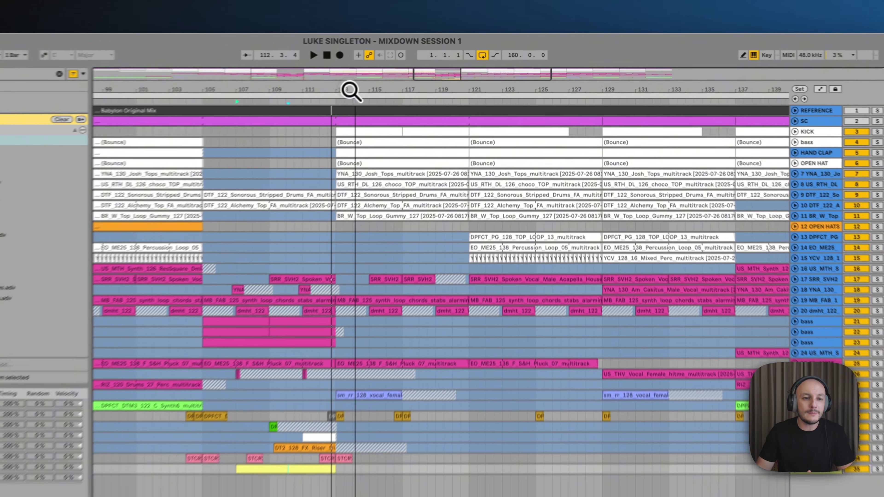
# - Play the transition into the break at bar 105 and fold the 808 Snare track
pyautogui.moveTo(421, 68); pyautogui.dragTo(423, 70)
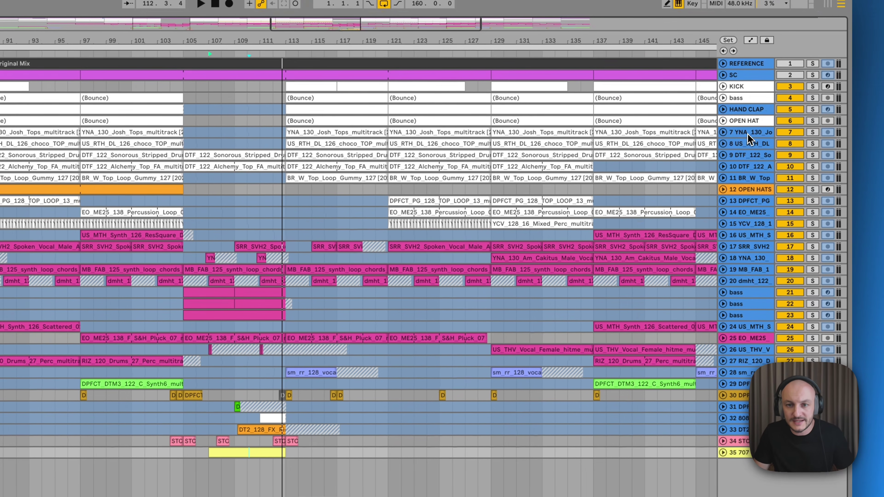
pyautogui.click(747, 135)
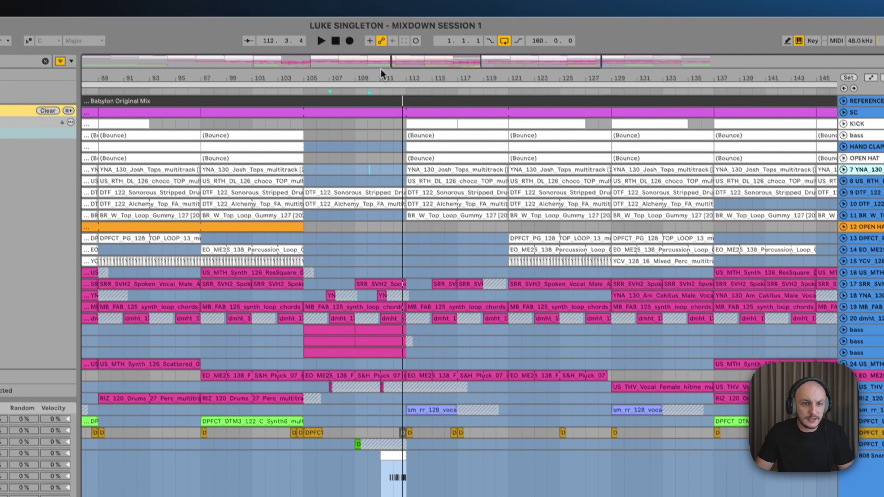
pyautogui.moveTo(382, 80); pyautogui.dragTo(449, 98)
pyautogui.click(302, 108)
pyautogui.moveTo(379, 96); pyautogui.dragTo(382, 94)
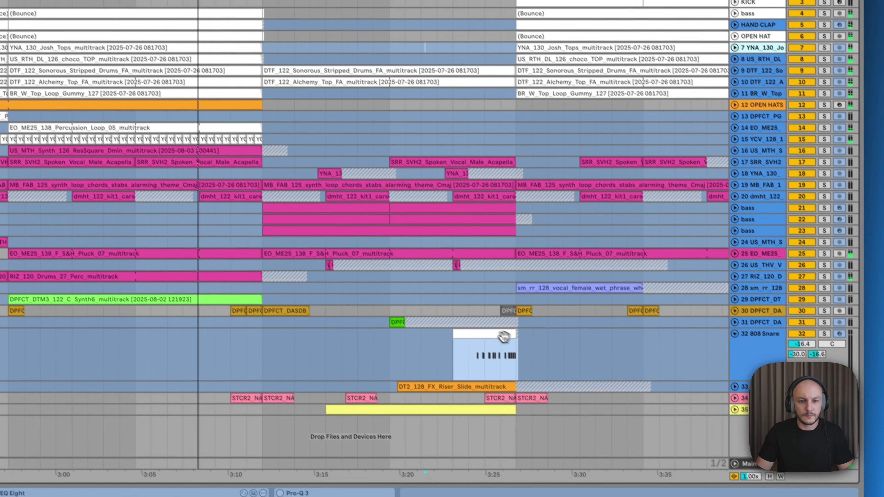
pyautogui.click(616, 474)
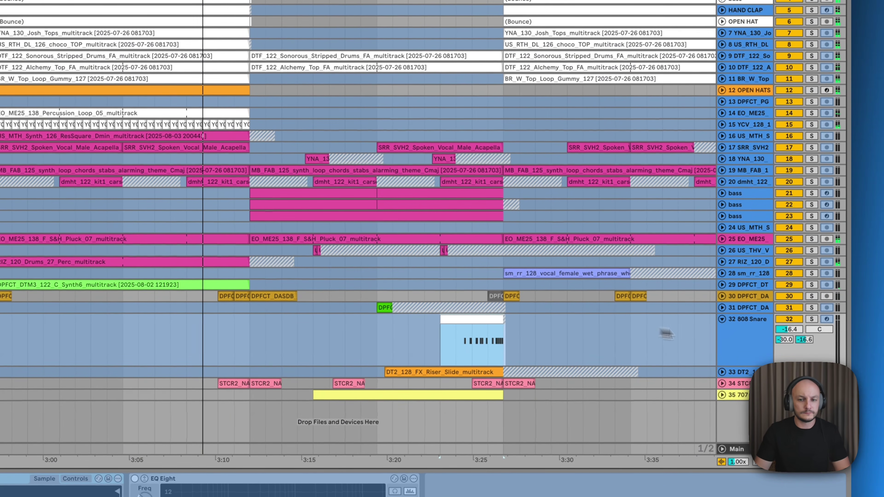
pyautogui.click(723, 328)
pyautogui.click(722, 319)
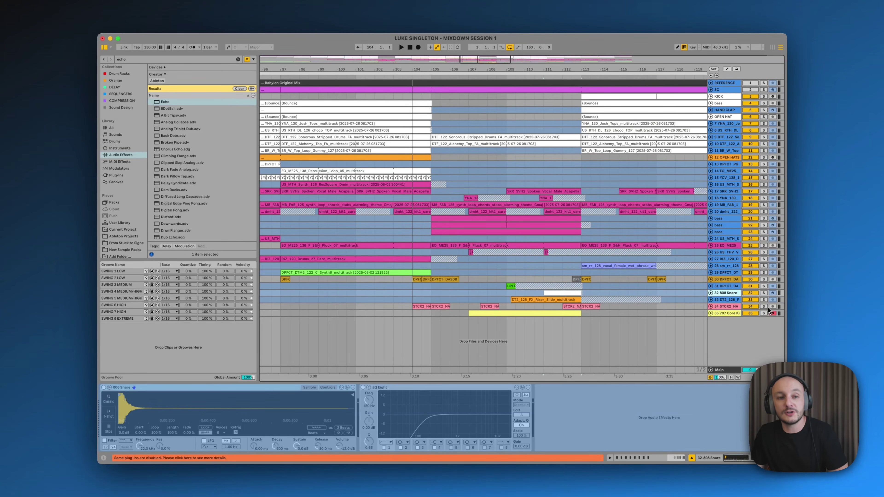
# - Switch to Splice and search the sample library for "909 snare roll"
pyautogui.moveTo(462, 457)
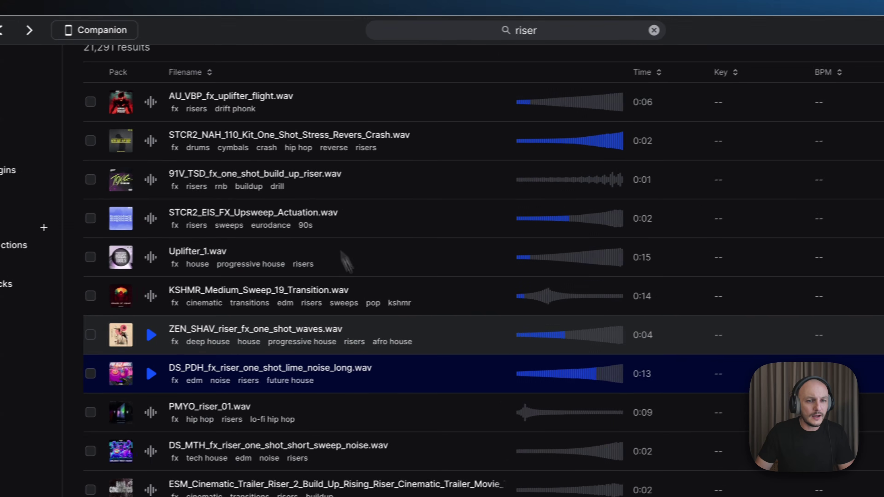
pyautogui.click(497, 42)
pyautogui.moveTo(489, 43); pyautogui.dragTo(278, 43)
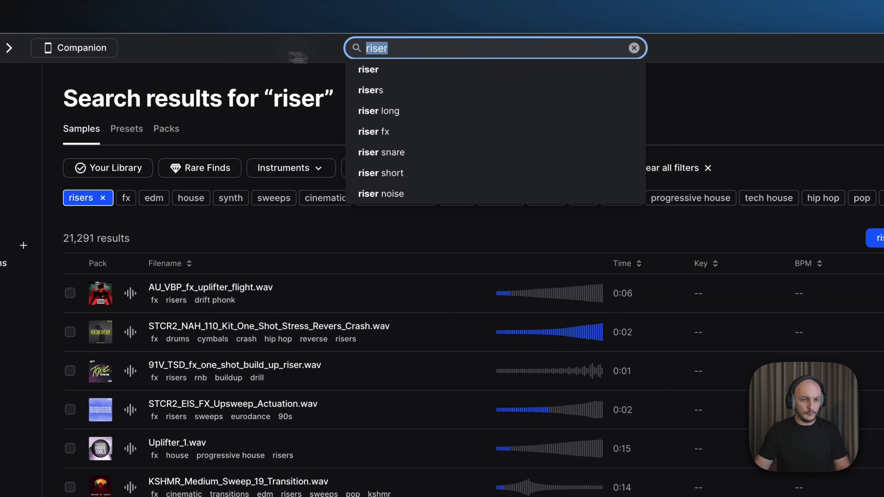
pyautogui.write('909 snare roll')
pyautogui.press('Return')
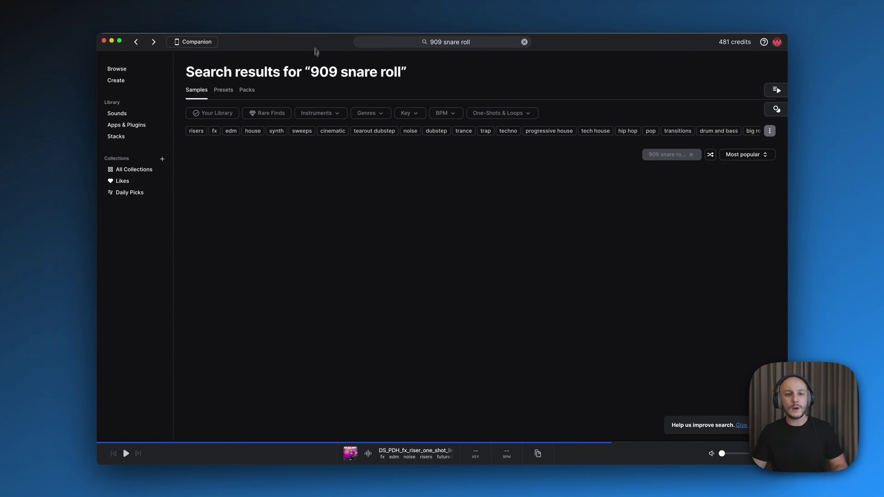
# - Audition the 909 snare roll samples from OLIVER_124_drum_fill_909_snare_house_roll_long.wav down to TA_MK4_SNARE_ROLL_909_125.wav
pyautogui.click(230, 188)
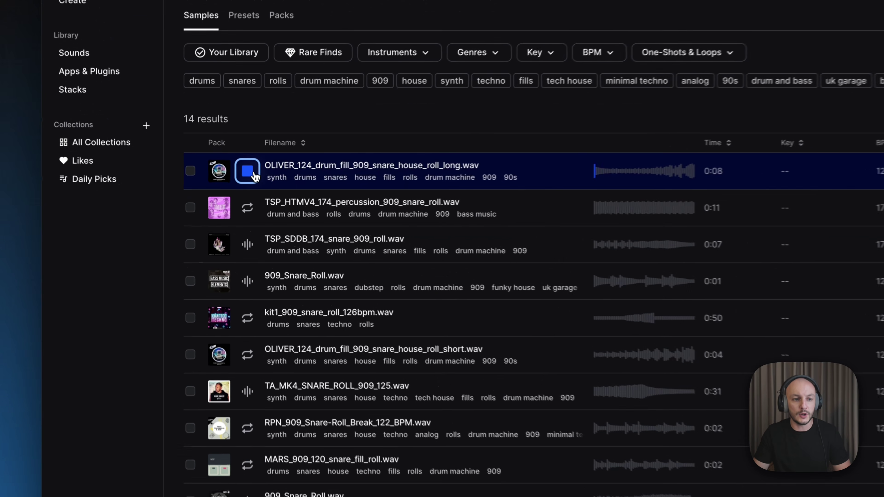
pyautogui.click(252, 208)
pyautogui.click(251, 247)
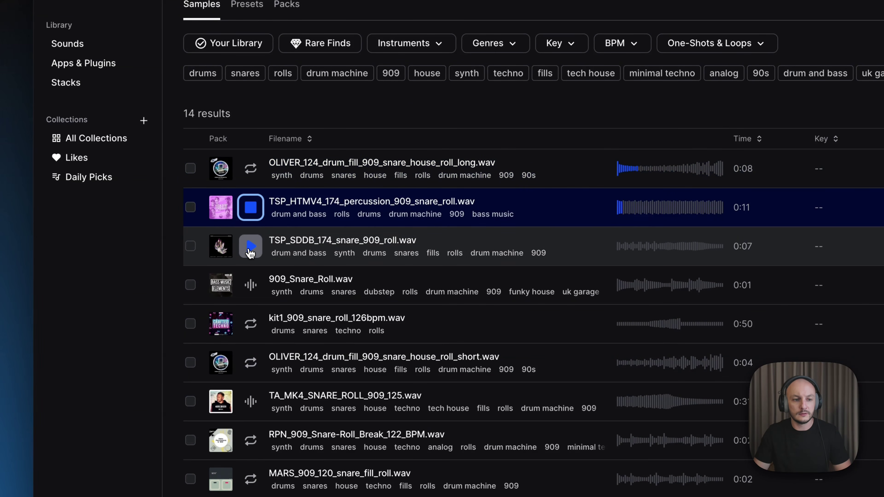
pyautogui.click(255, 284)
pyautogui.click(253, 324)
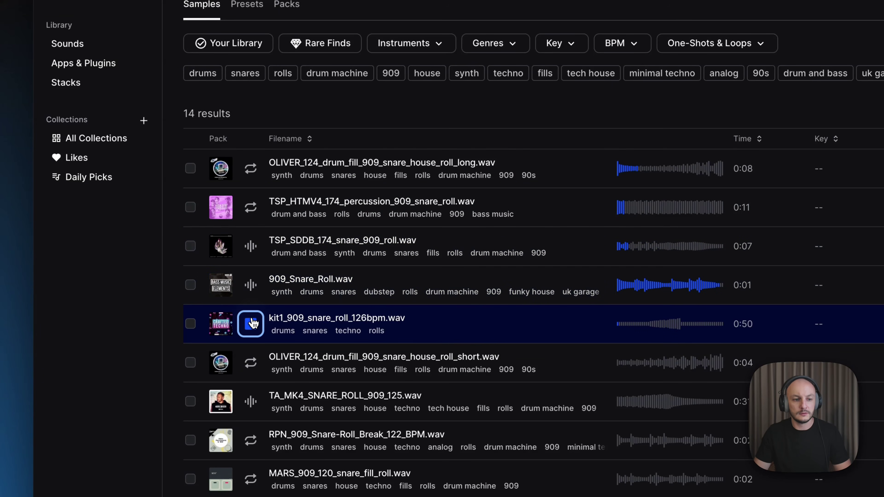
pyautogui.press('Down')
pyautogui.press('Down')
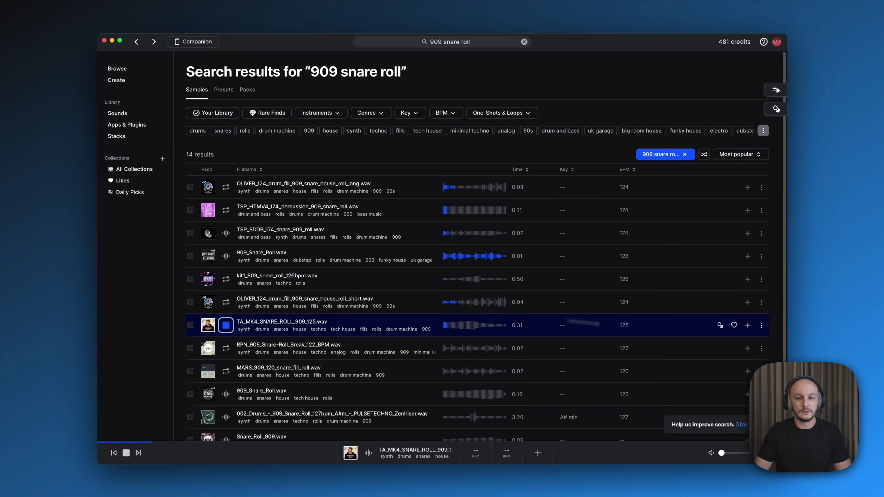
pyautogui.scroll(-3, 454, 323)
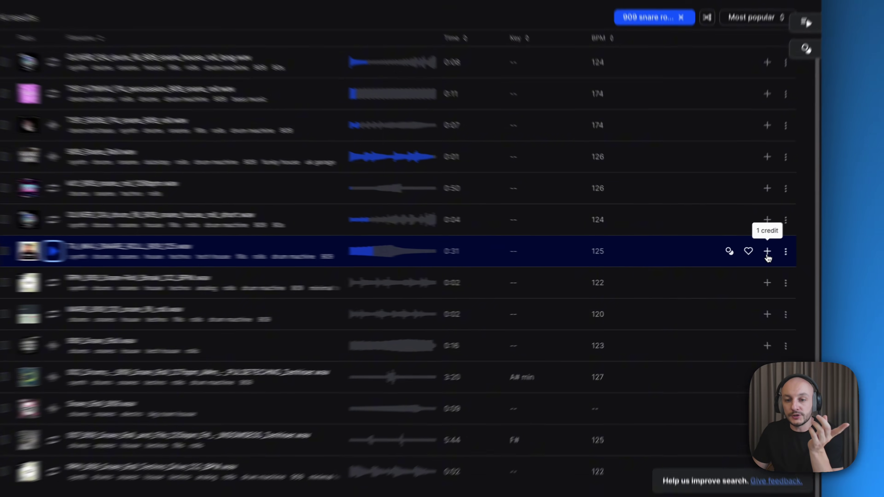
# - Get TA_MK4_SNARE_ROLL_909_125.wav for 1 credit and place it on a new audio track in Ableton Live at bar 105
pyautogui.click(748, 259)
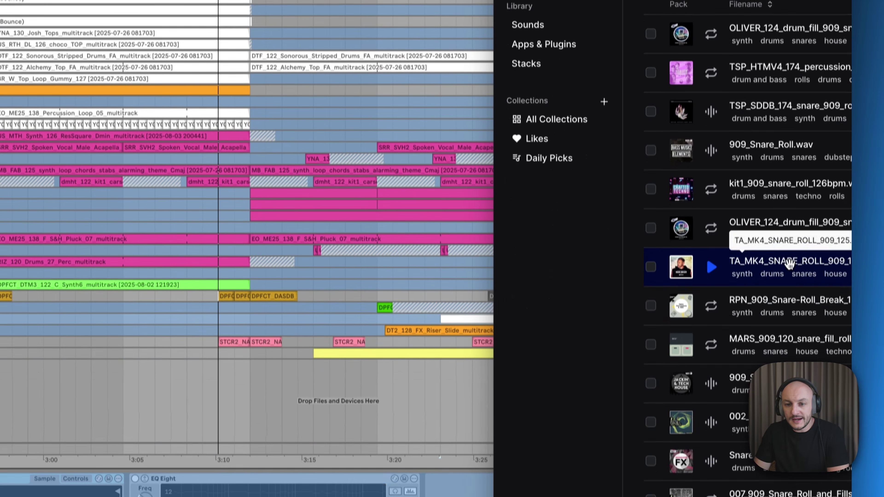
pyautogui.moveTo(842, 410); pyautogui.dragTo(288, 496)
pyautogui.moveTo(346, 294); pyautogui.dragTo(351, 296)
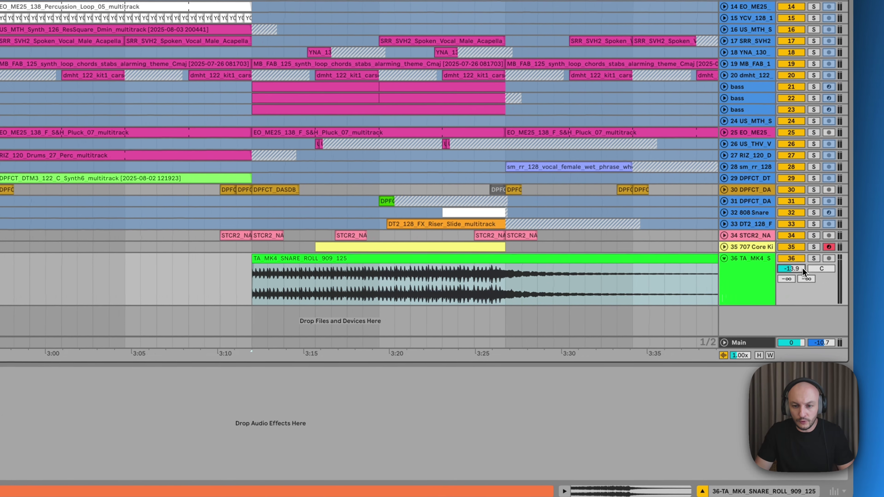
# - Play the break and set the TA_MK4 snare roll track's volume to -18.2 dB
pyautogui.moveTo(822, 267); pyautogui.dragTo(796, 269)
pyautogui.press('space')
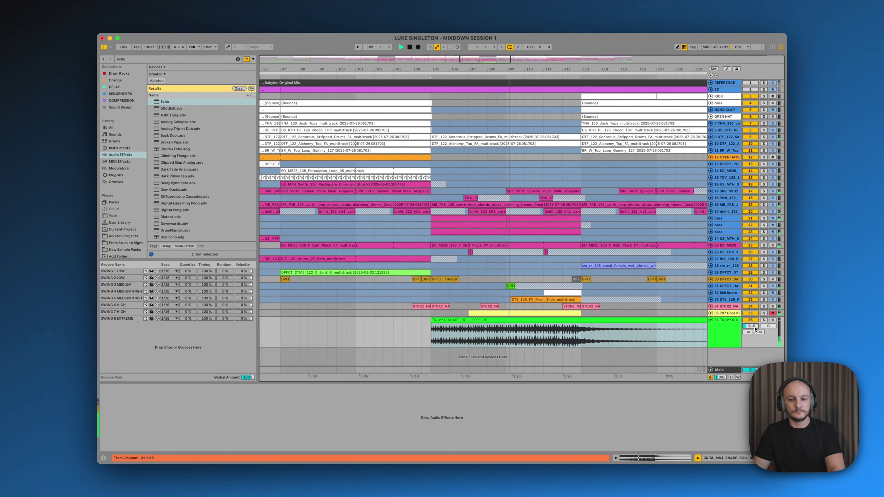
pyautogui.moveTo(755, 329); pyautogui.dragTo(755, 329)
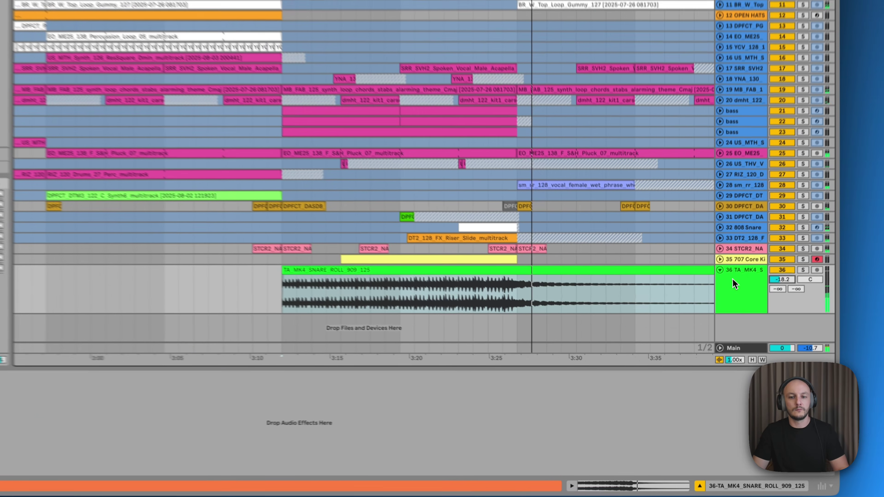